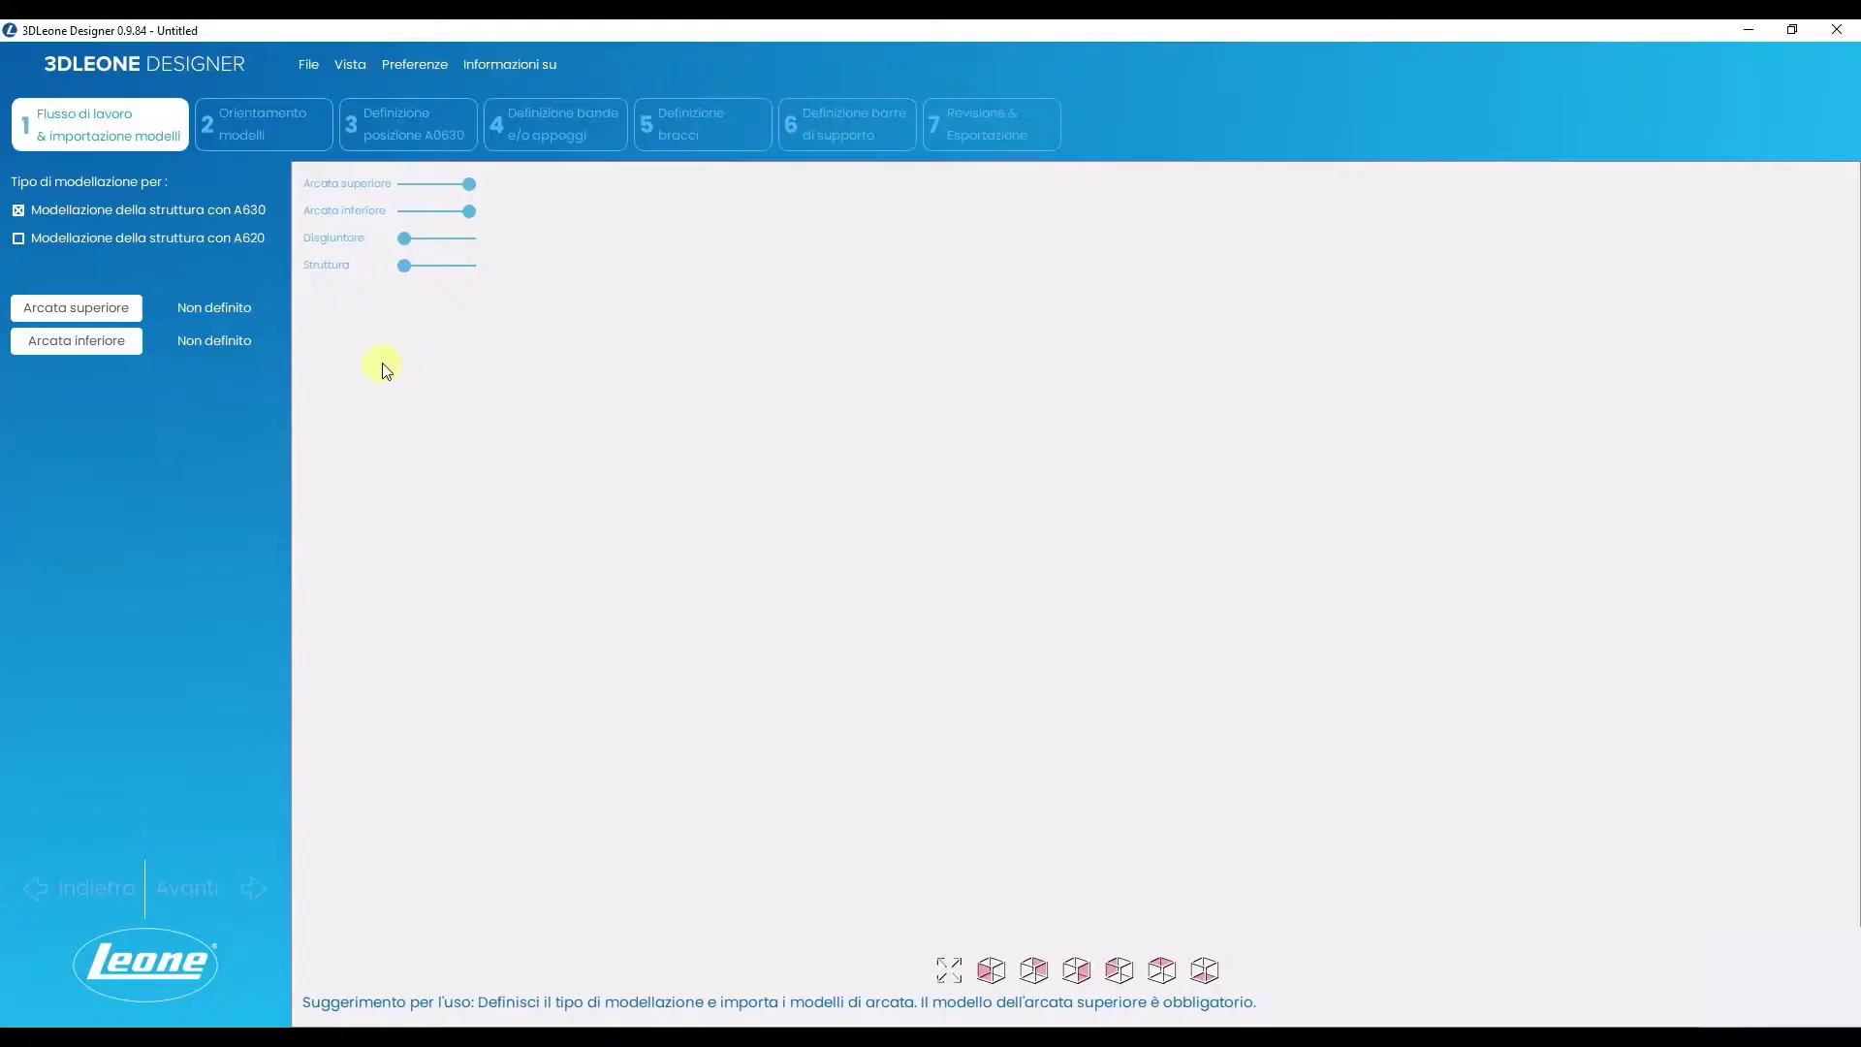
Import Maxillary.stl as the upper arch model and proceed to model orientation.
{"action": "left_click", "coordinate": [101, 307]}
{"action": "left_click", "coordinate": [237, 184]}
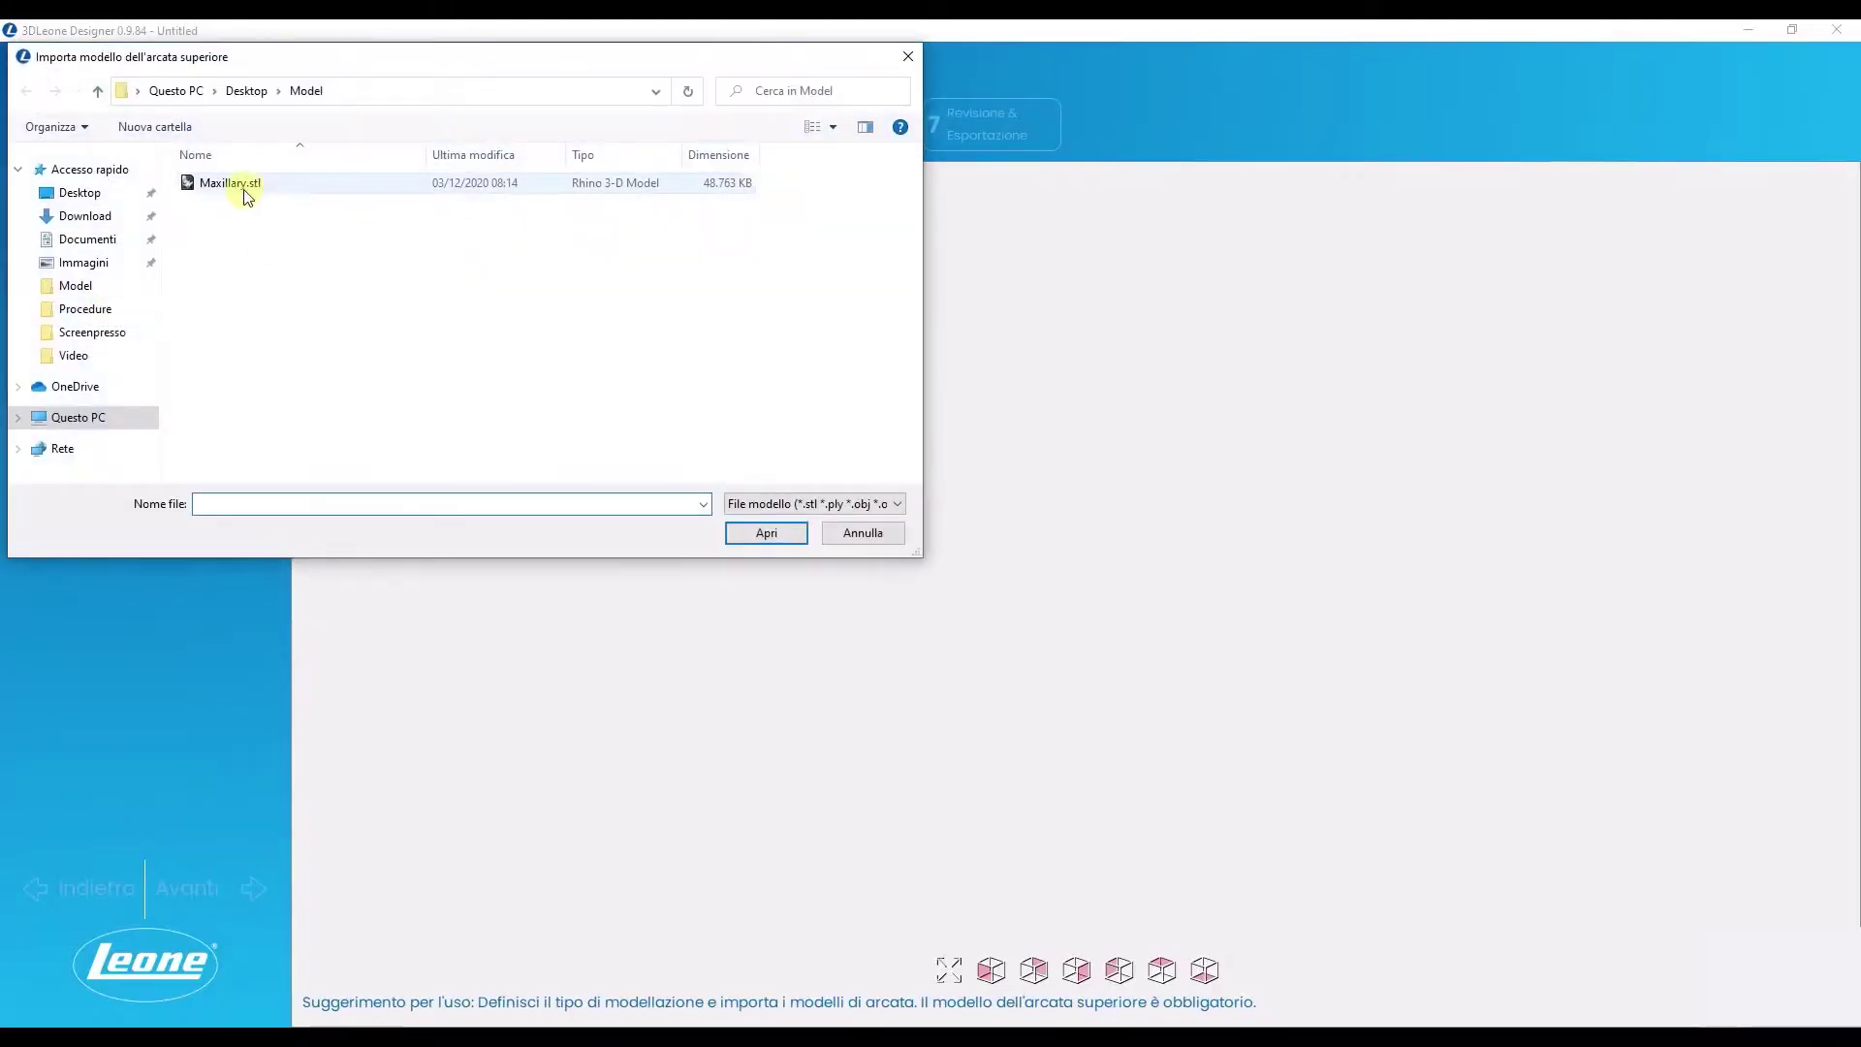
{"action": "left_click", "coordinate": [762, 535]}
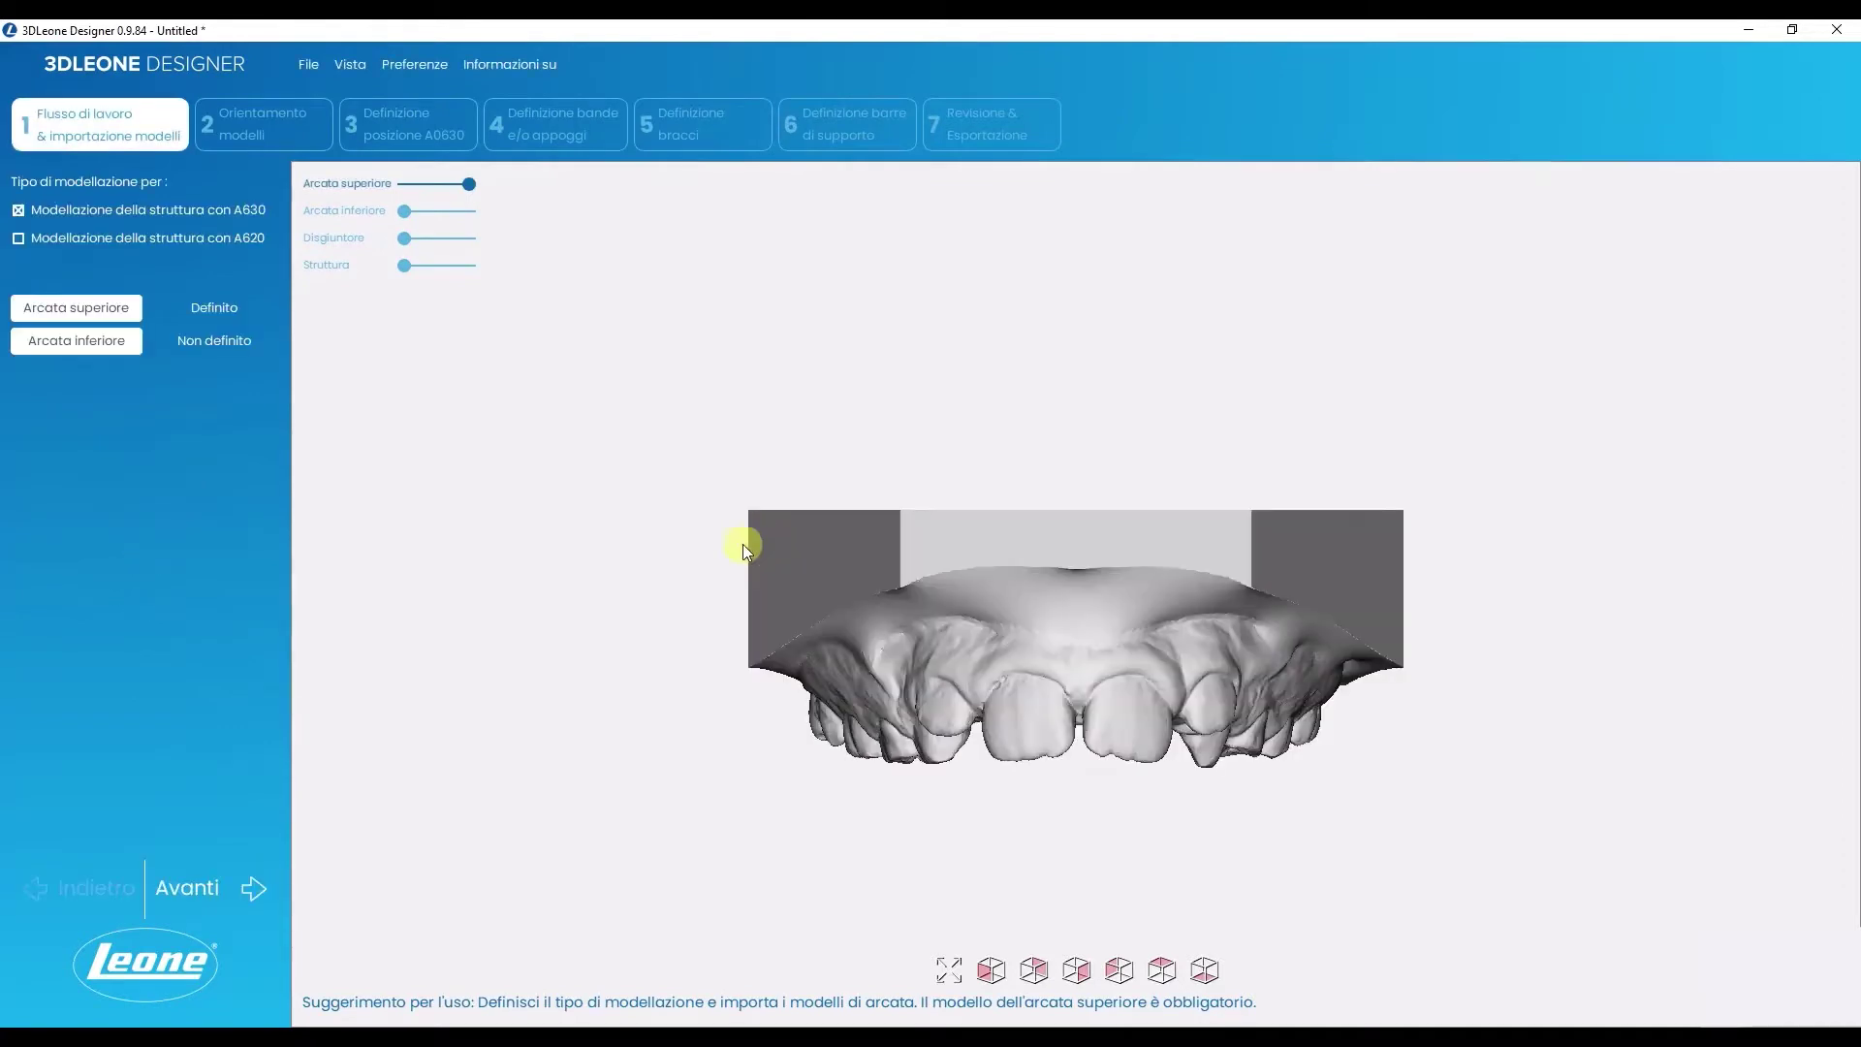
{"action": "left_click", "coordinate": [247, 877]}
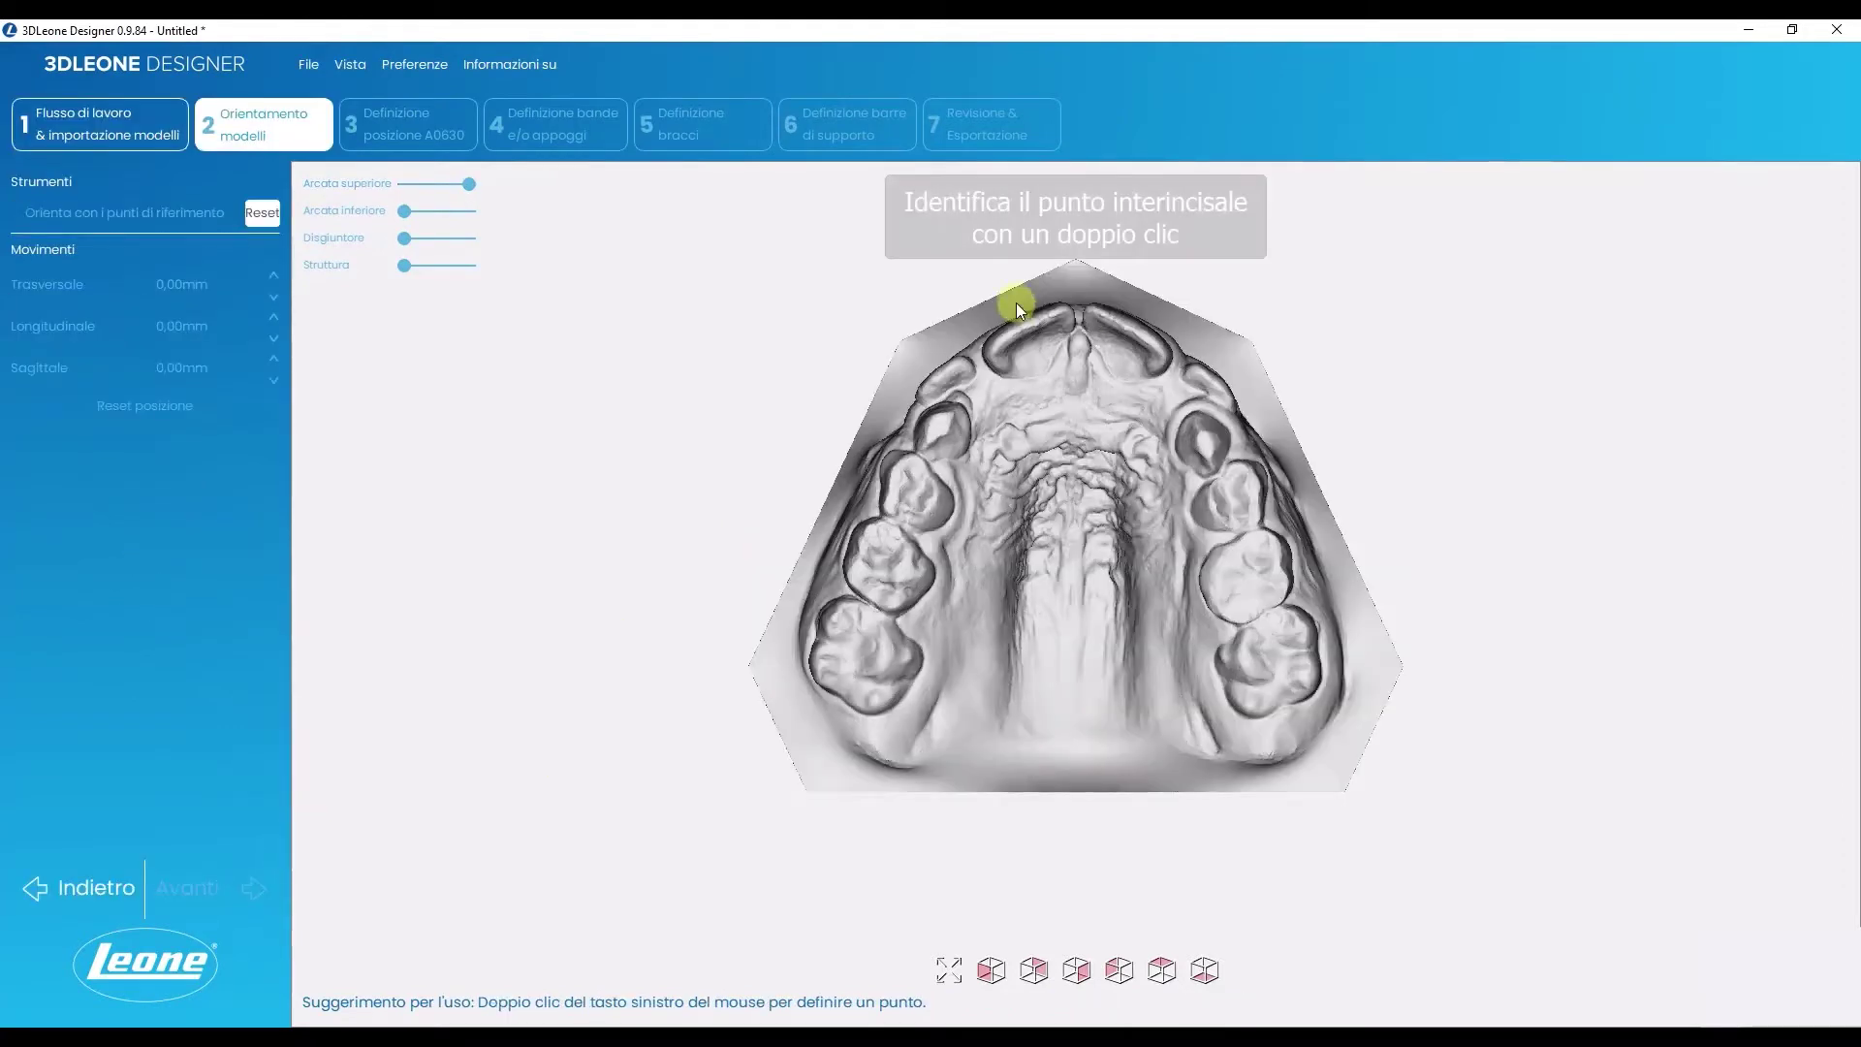
Mark the interincisal point and four posterior reference points to orient the arch.
{"action": "double_click", "coordinate": [1065, 310]}
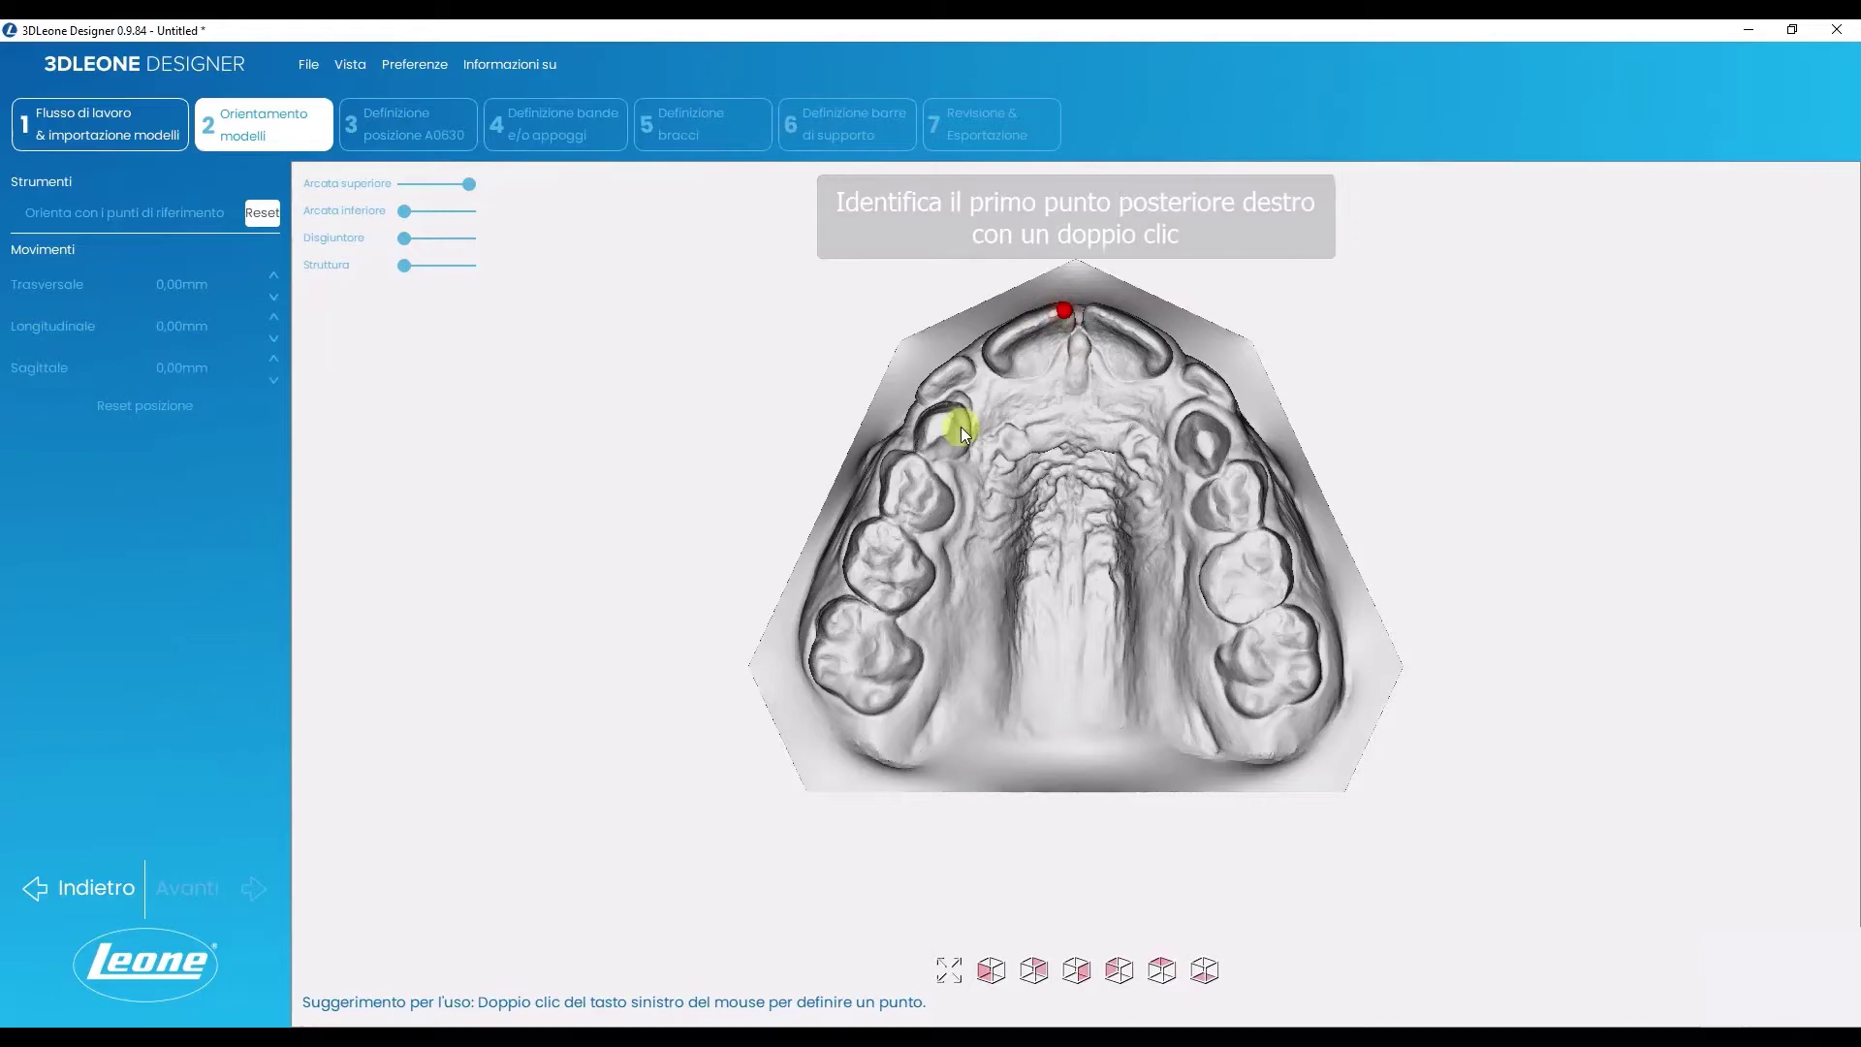
{"action": "double_click", "coordinate": [919, 457]}
{"action": "double_click", "coordinate": [1218, 471]}
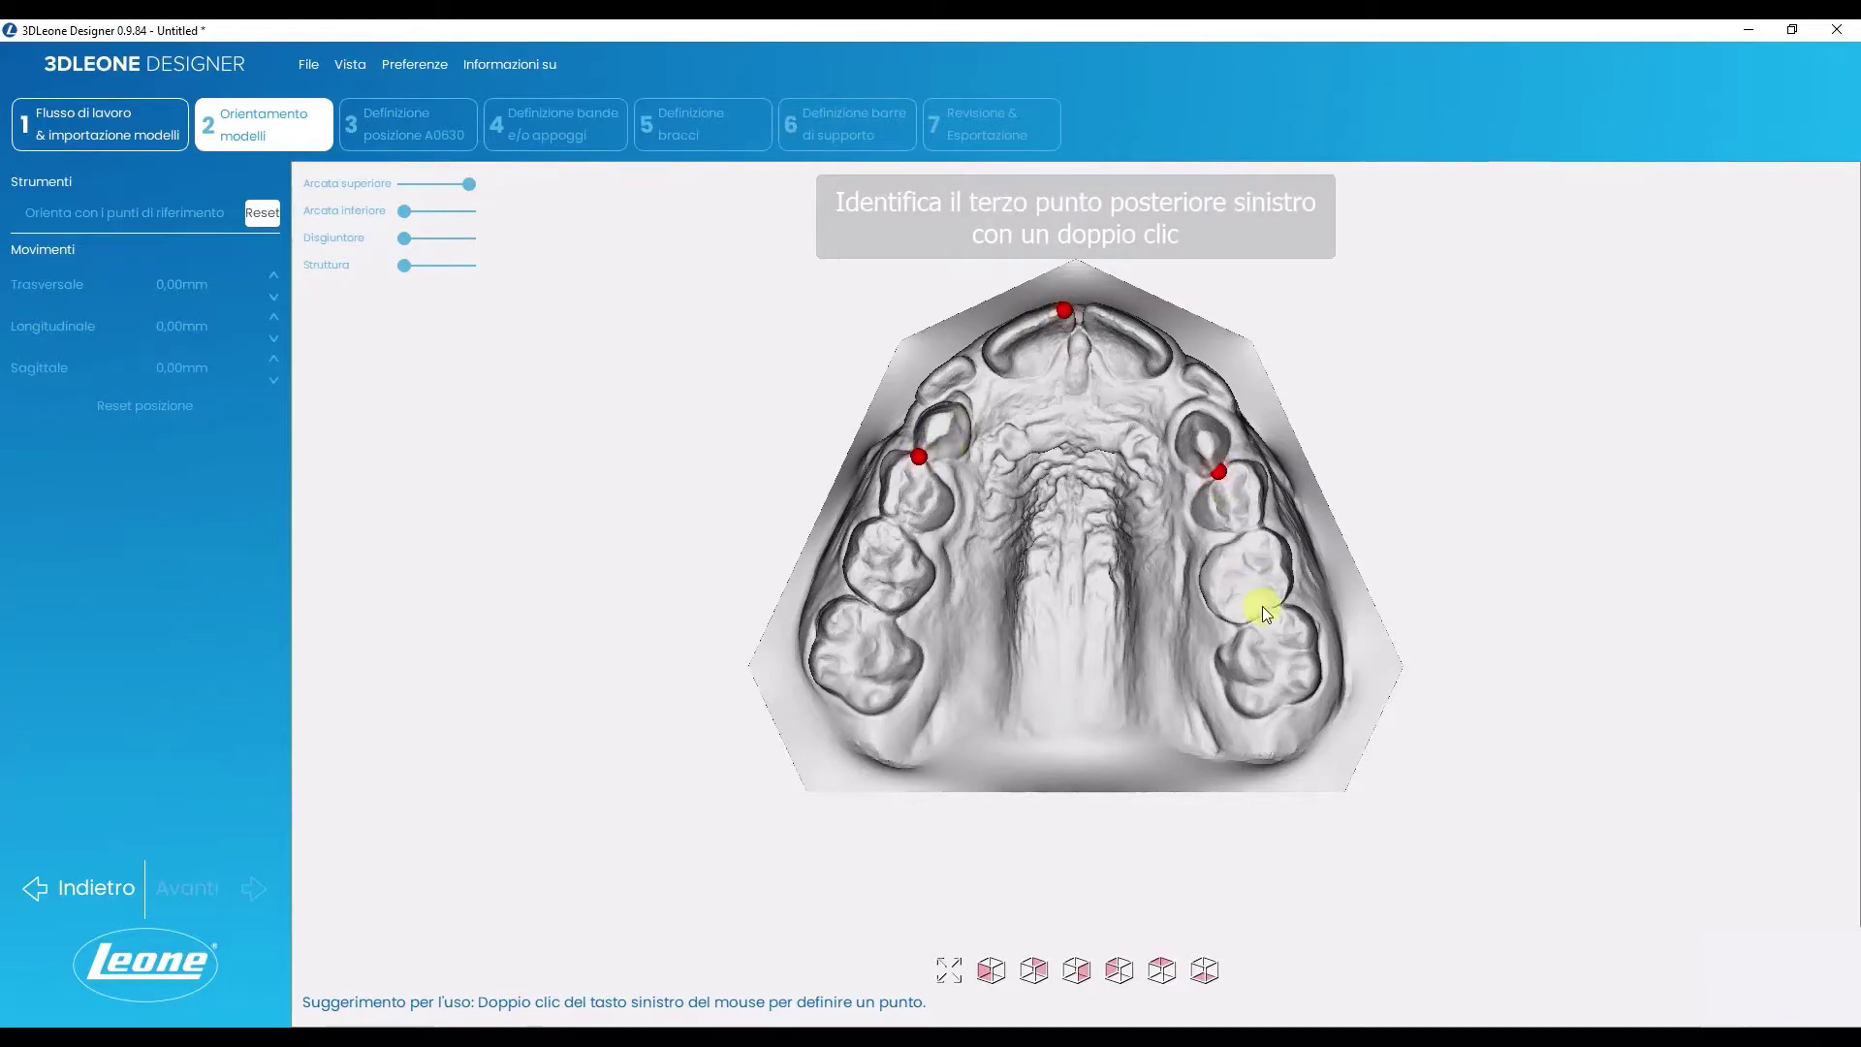
{"action": "double_click", "coordinate": [1262, 610]}
{"action": "double_click", "coordinate": [873, 606]}
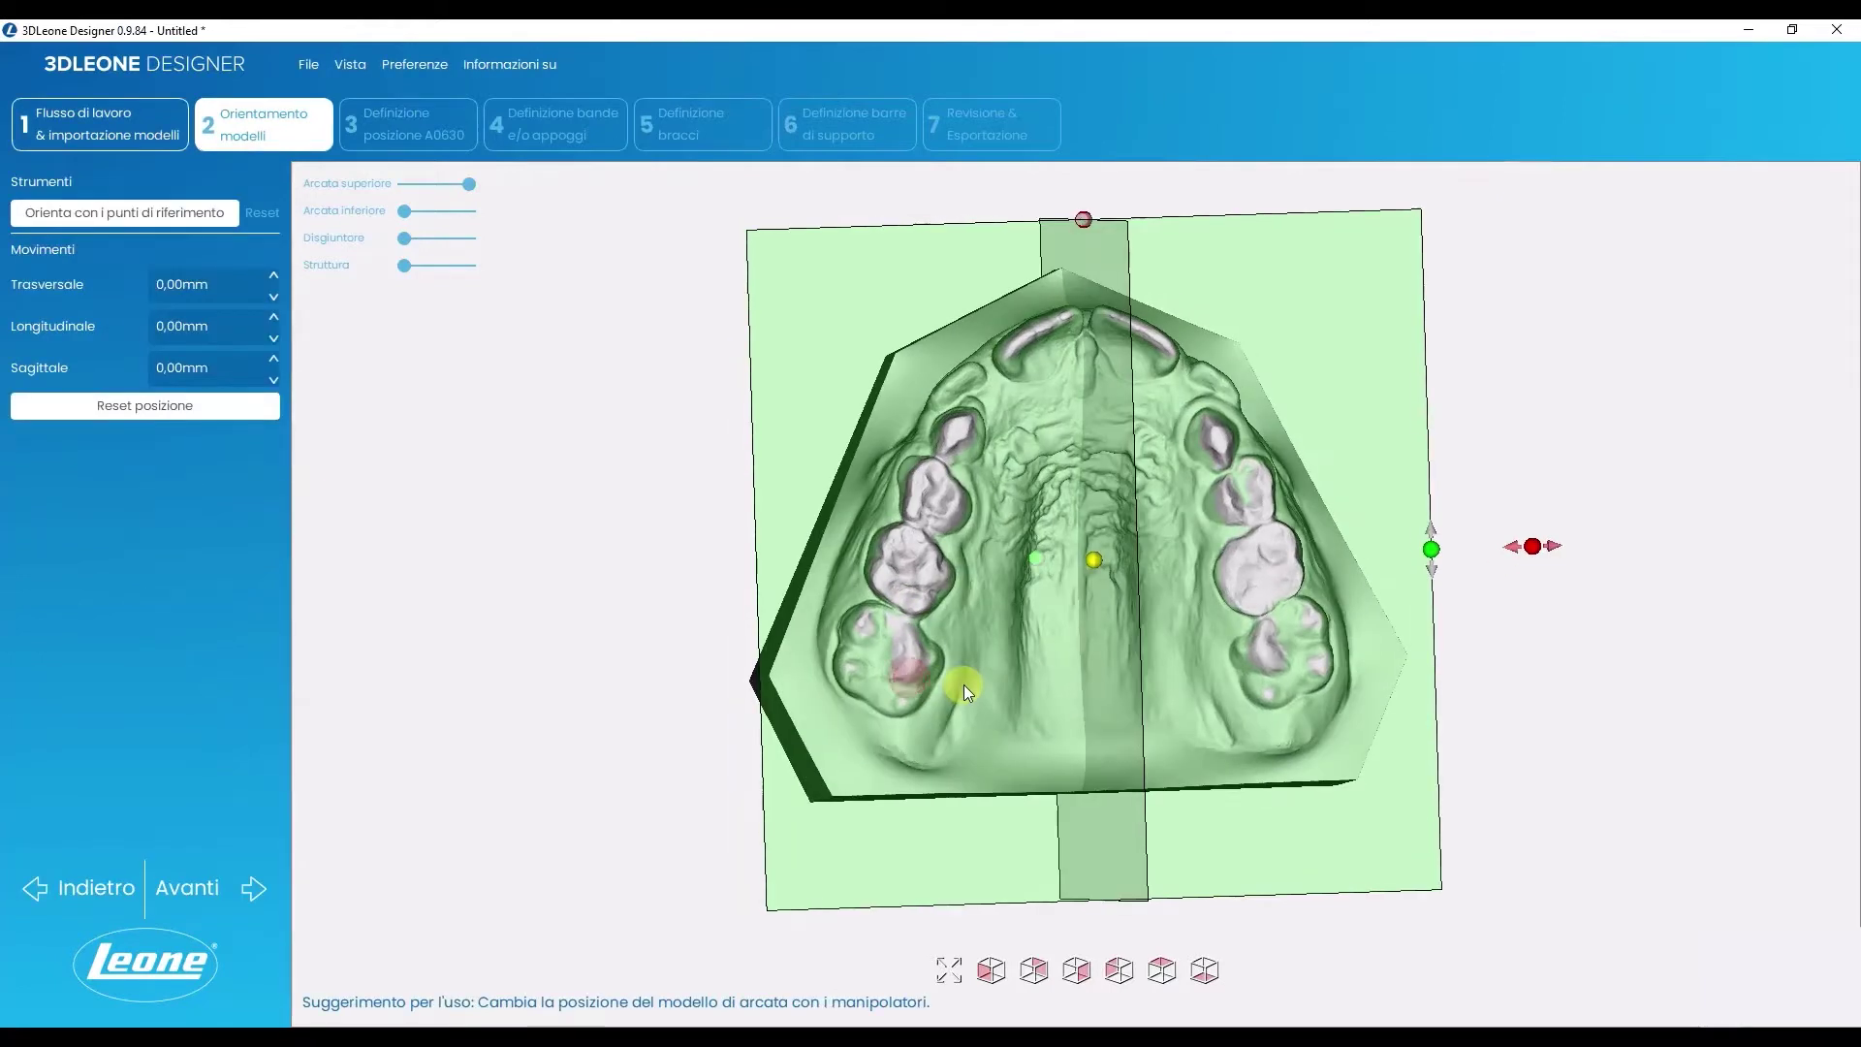
{"action": "left_click", "coordinate": [255, 862]}
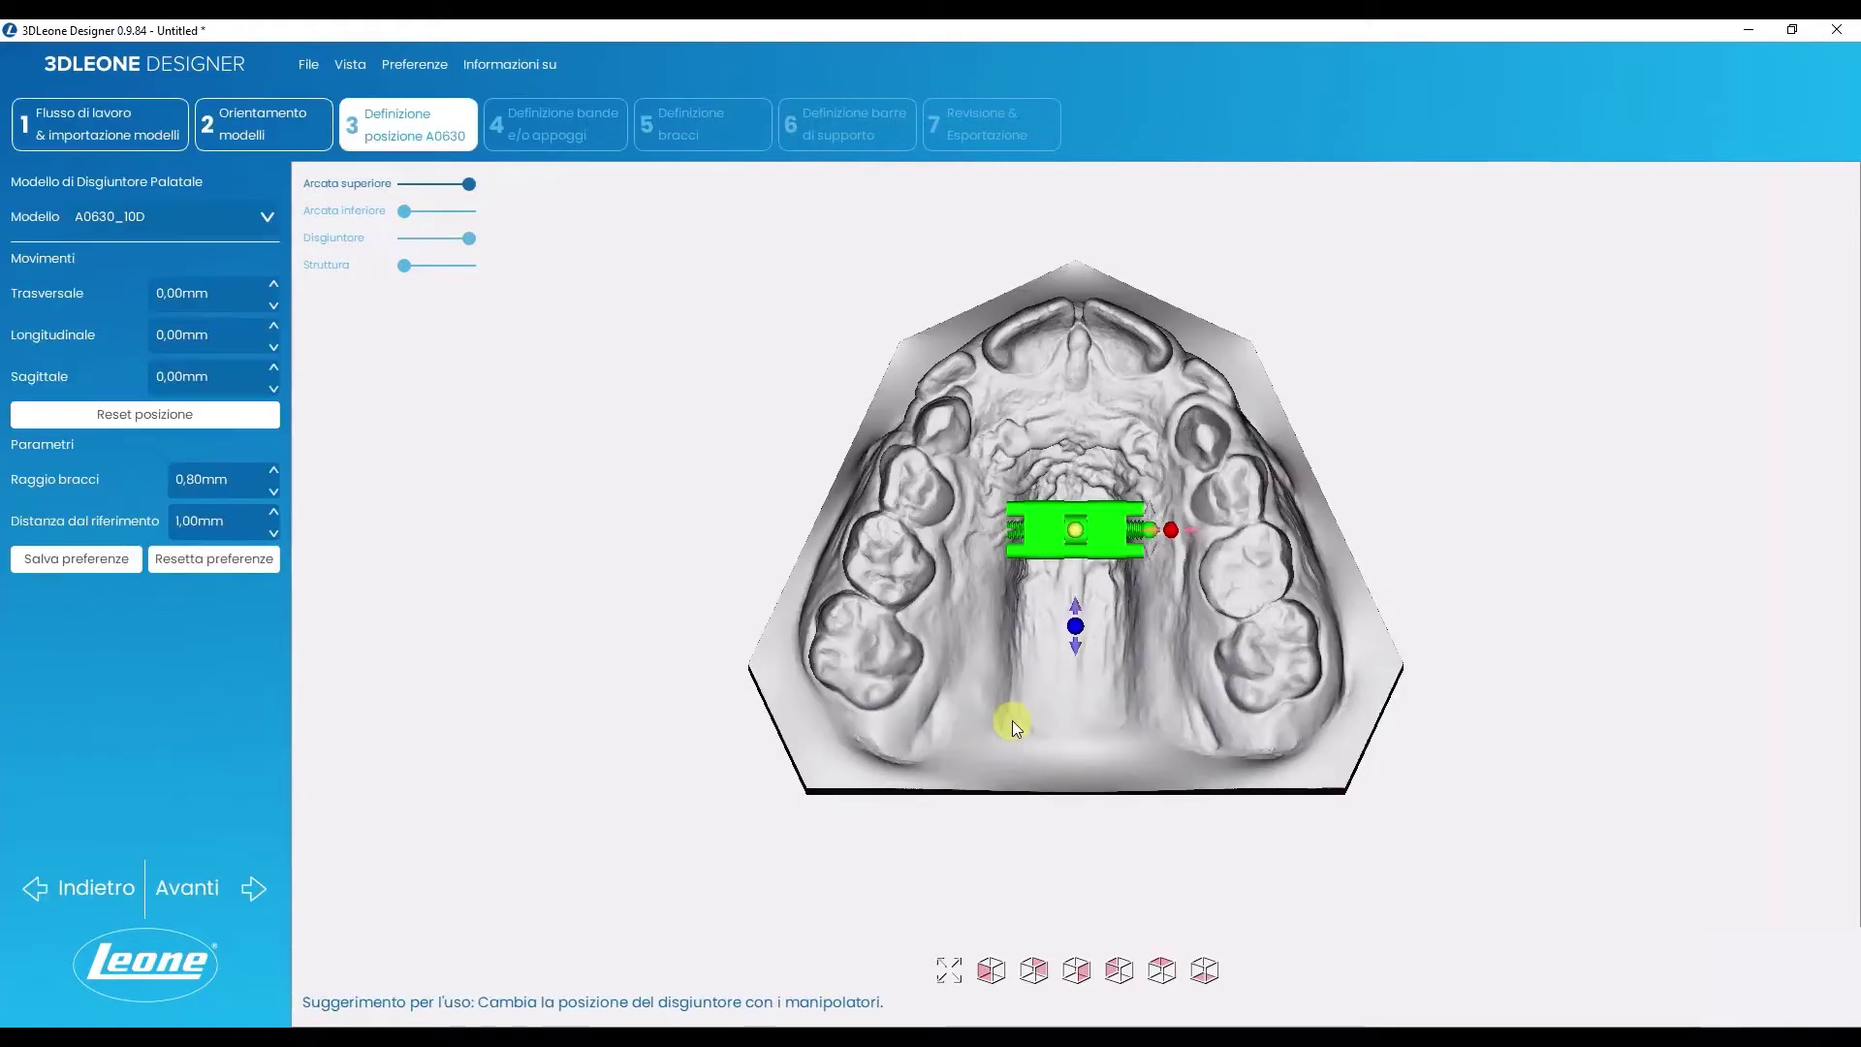
Try the A0630_12D expander model, then revert to A0630_10D, confirming each reset.
{"action": "mouse_move", "coordinate": [1012, 719]}
{"action": "left_mouse_down"}
{"action": "mouse_move", "coordinate": [1172, 685]}
{"action": "mouse_move", "coordinate": [1183, 496]}
{"action": "left_mouse_up"}
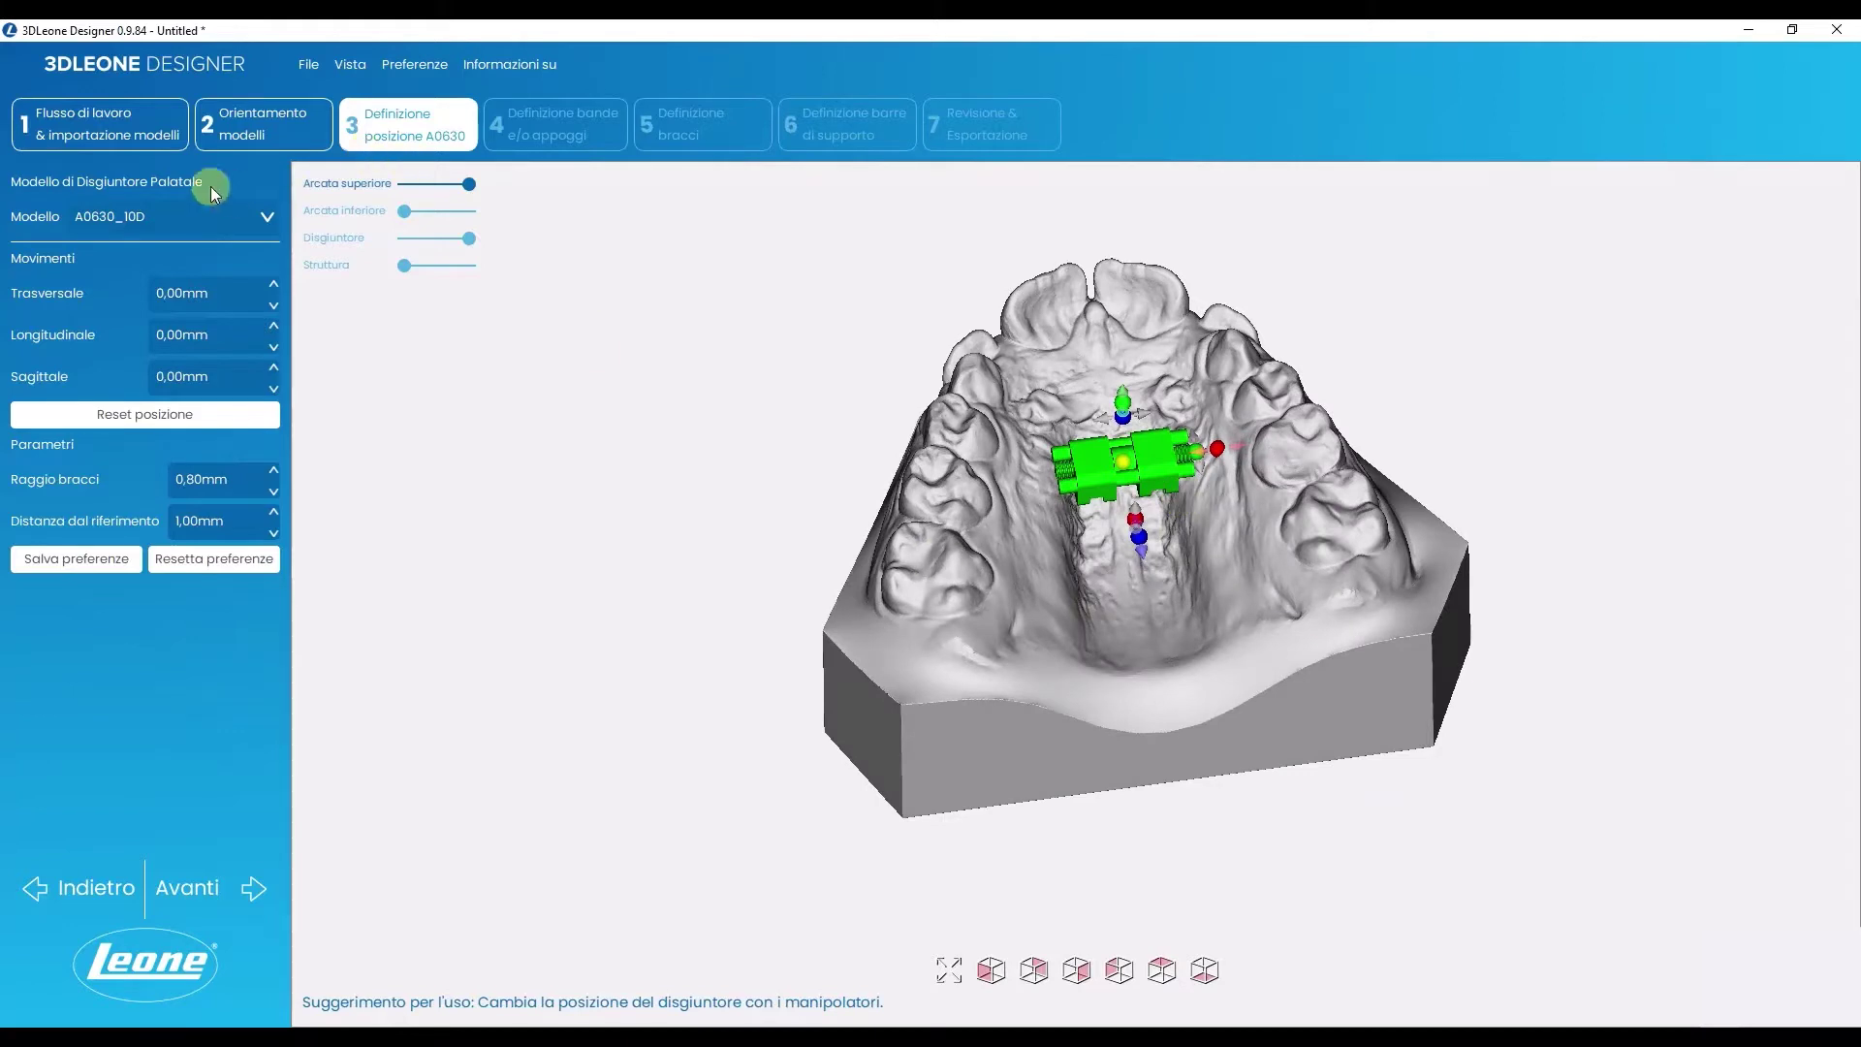
{"action": "left_click", "coordinate": [208, 215]}
{"action": "left_click", "coordinate": [190, 288]}
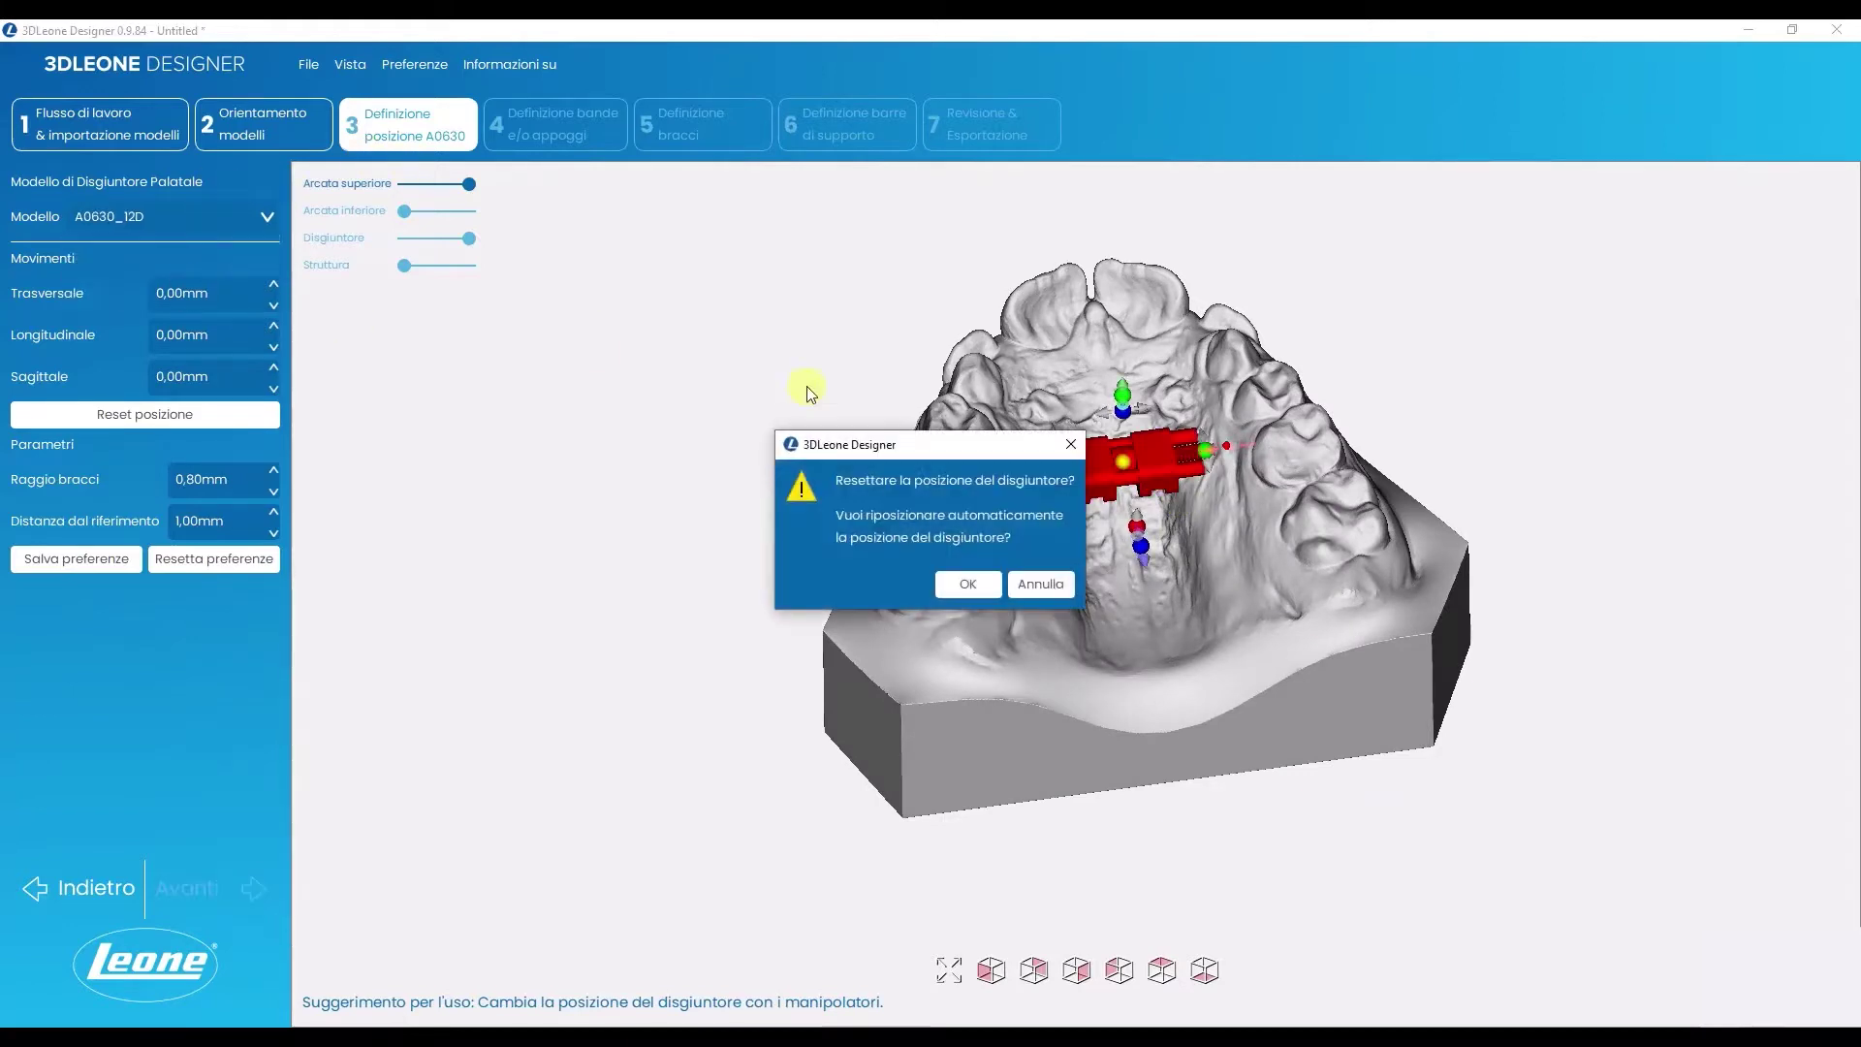
{"action": "left_click", "coordinate": [968, 584]}
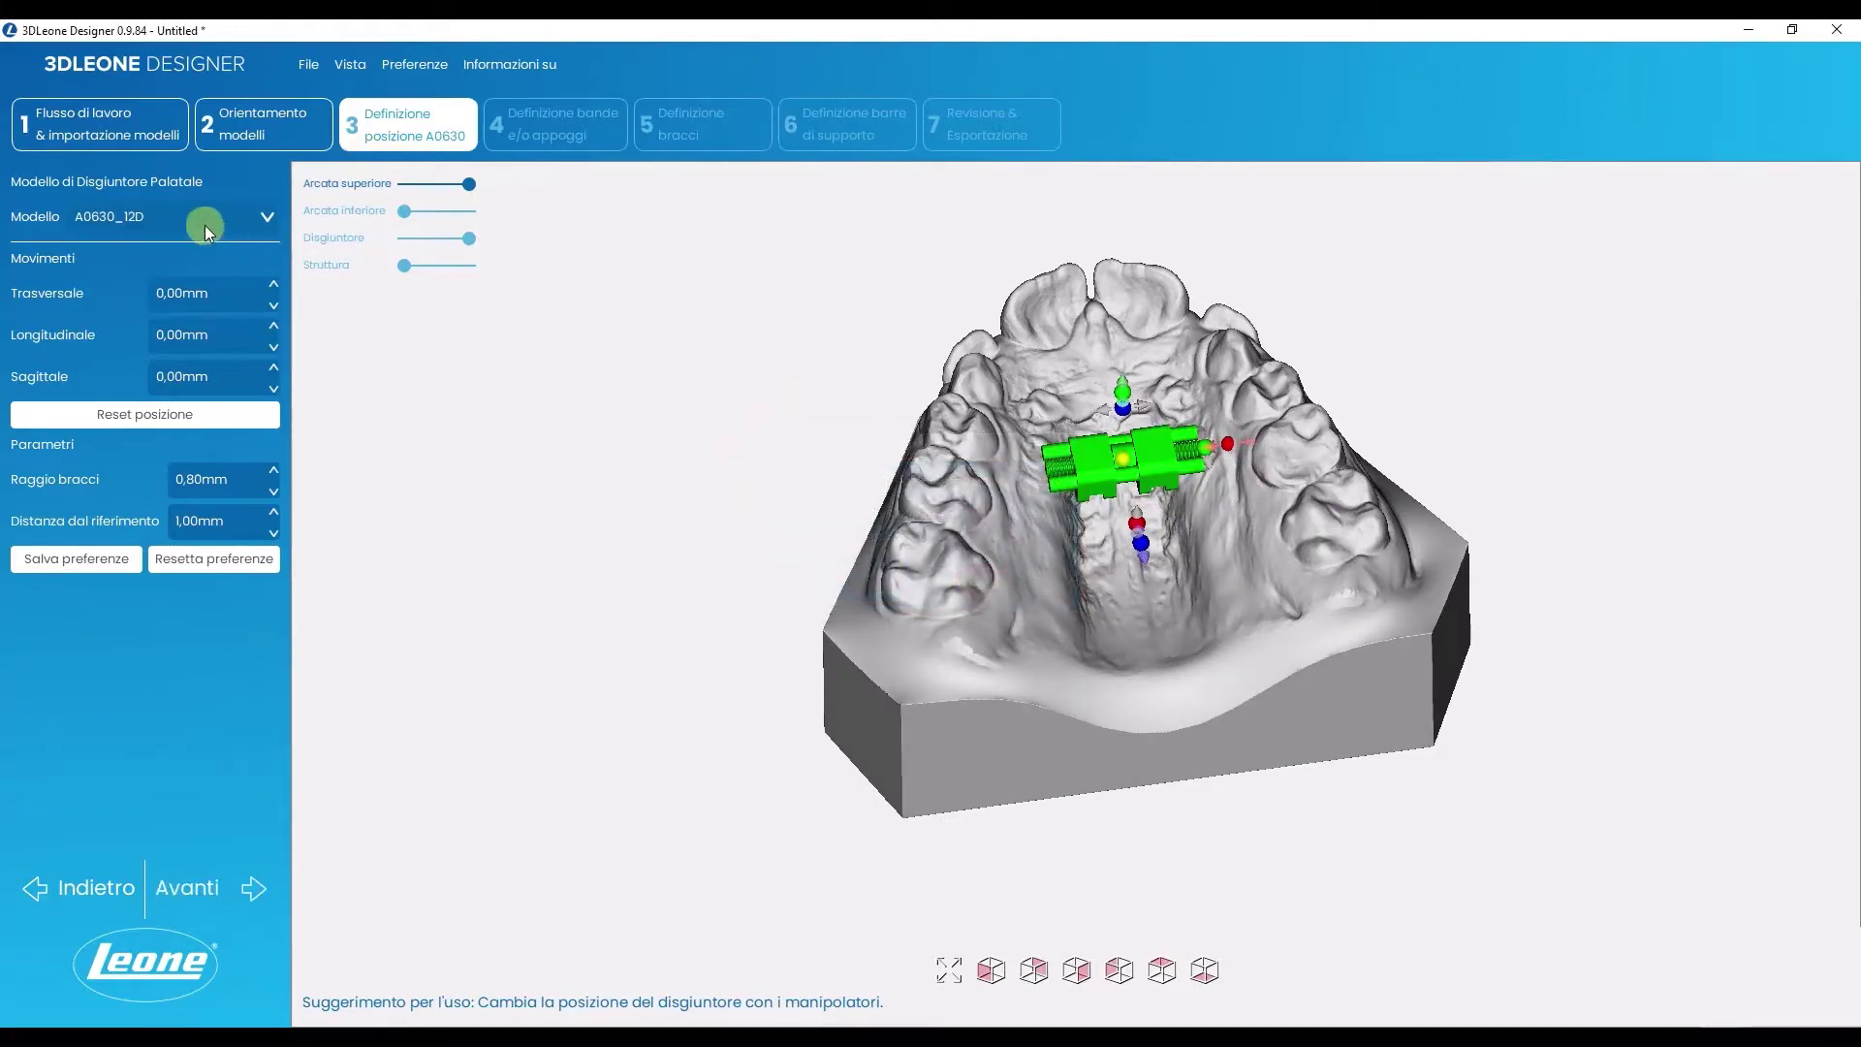
{"action": "left_click", "coordinate": [205, 229]}
{"action": "left_click", "coordinate": [199, 254]}
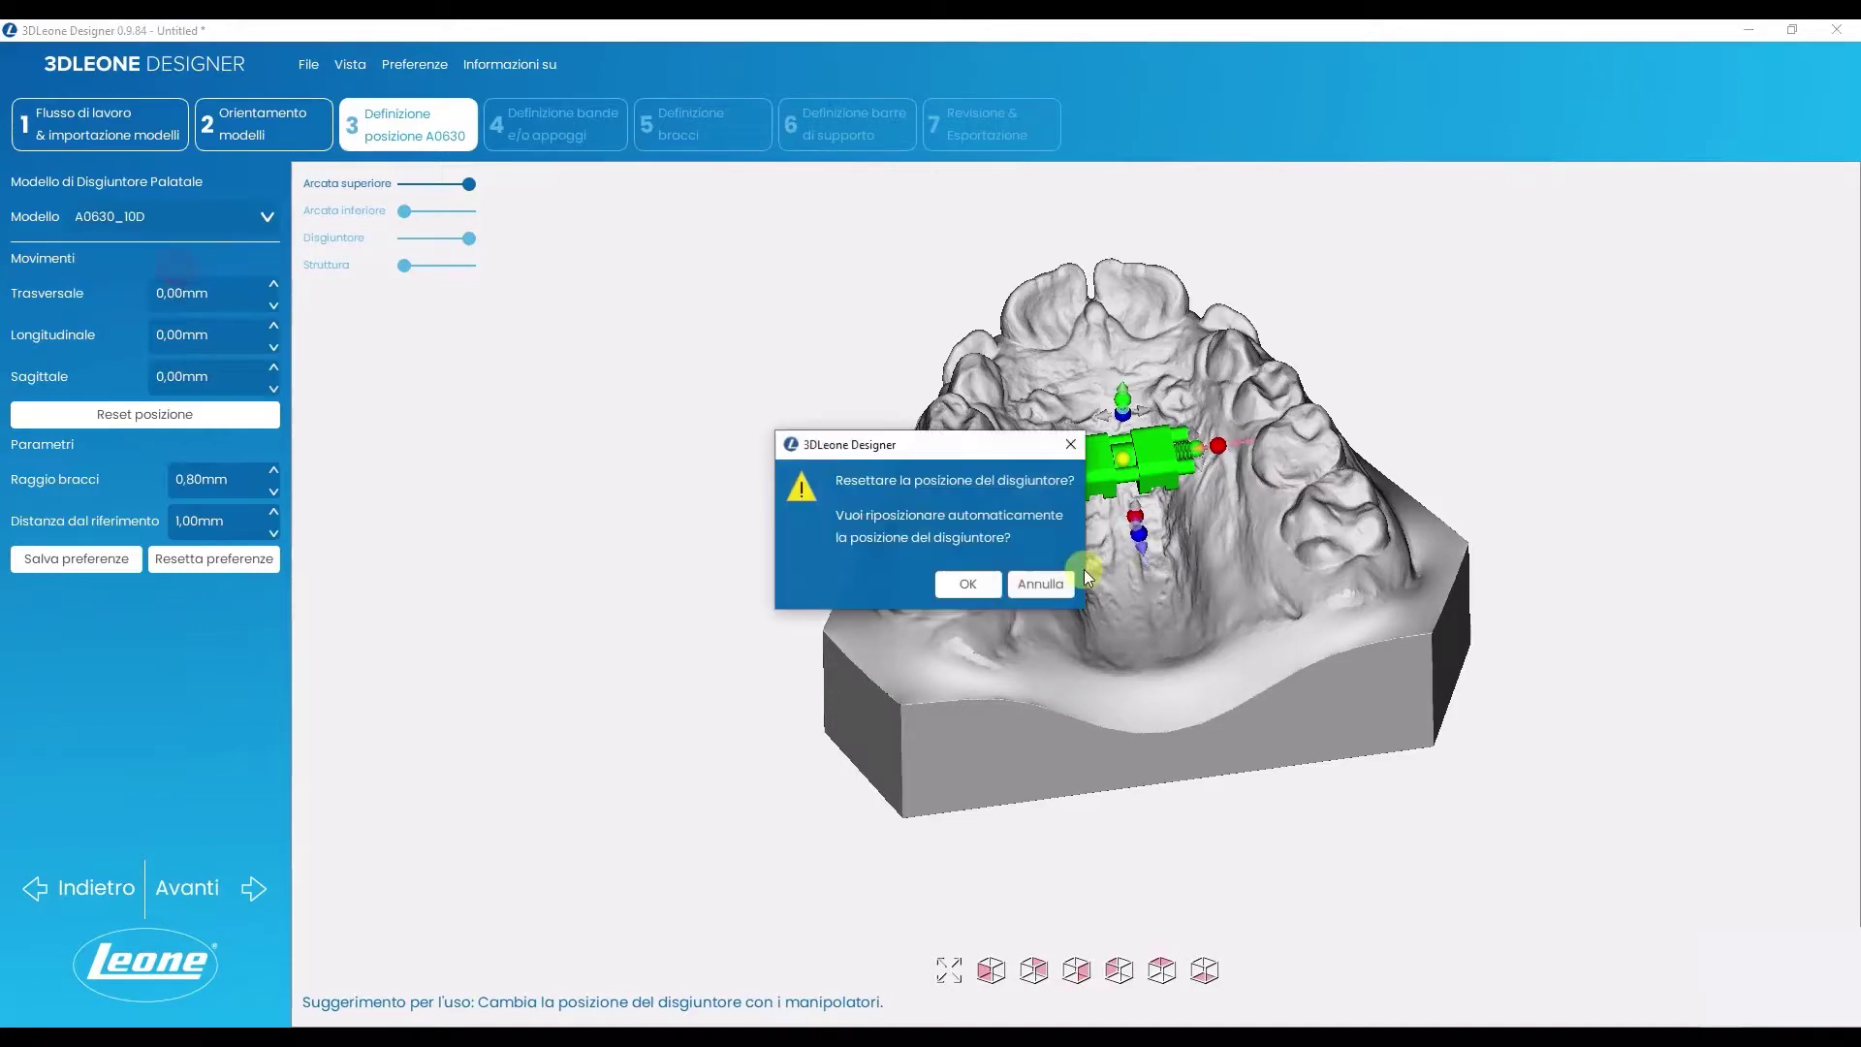
{"action": "left_click", "coordinate": [966, 585]}
Shift the expander sagittally to -1.56 mm along the palate.
{"action": "mouse_move", "coordinate": [1163, 258]}
{"action": "left_mouse_down"}
{"action": "mouse_move", "coordinate": [1124, 206]}
{"action": "mouse_move", "coordinate": [1125, 242]}
{"action": "left_mouse_up"}
{"action": "left_click_drag", "start_coordinate": [1107, 385], "coordinate": [1108, 393]}
{"action": "left_click", "coordinate": [256, 415]}
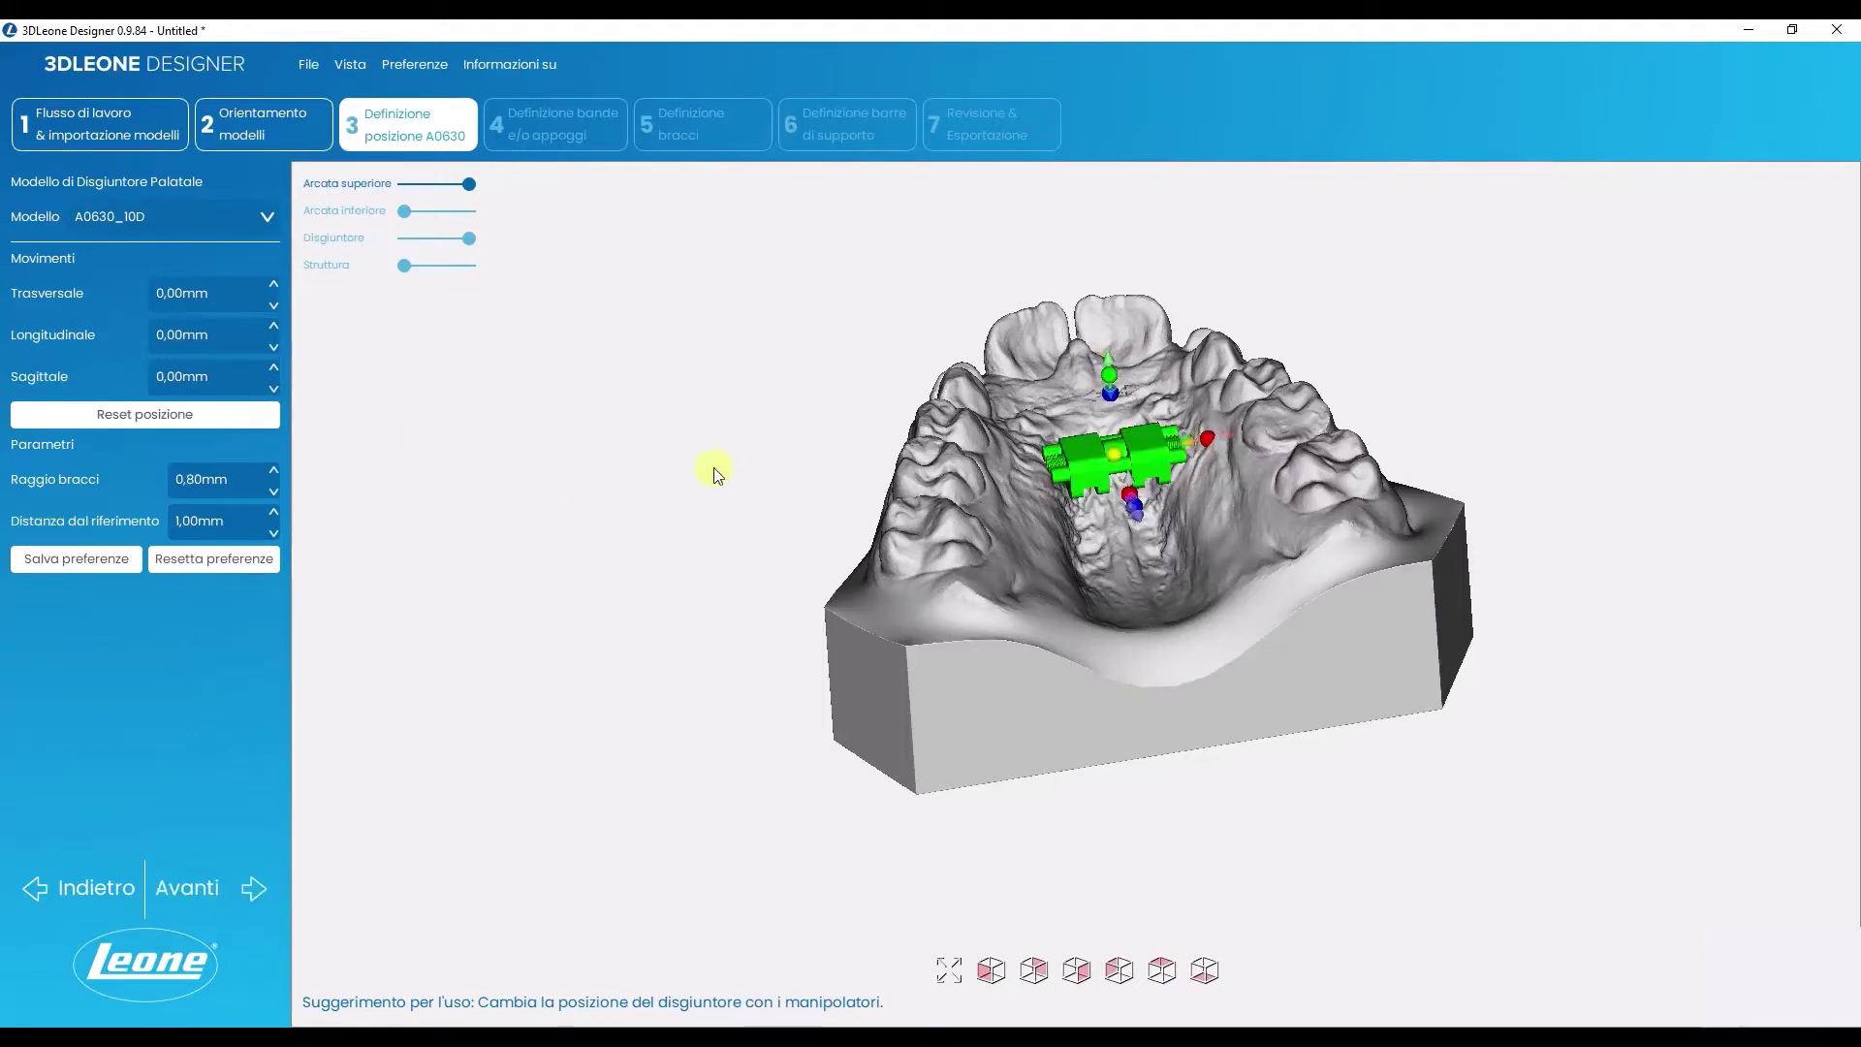
{"action": "left_click_drag", "start_coordinate": [1131, 257], "coordinate": [1134, 626]}
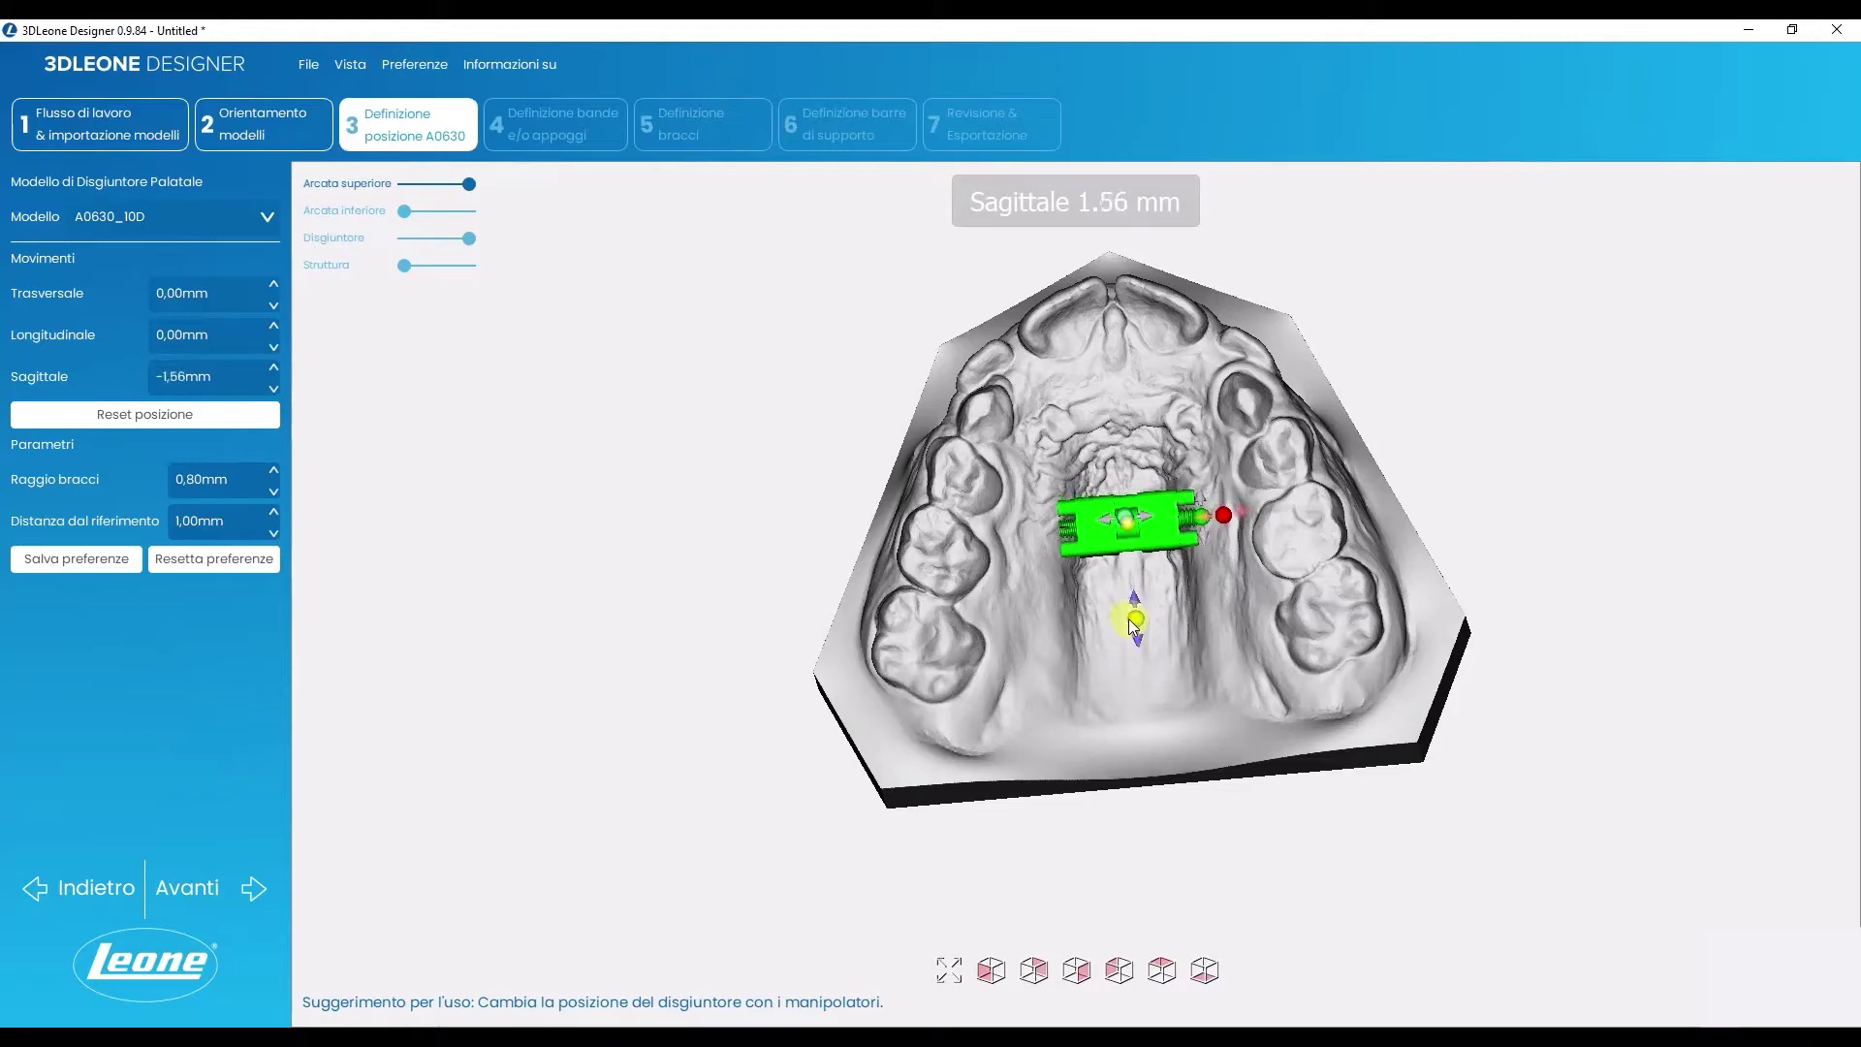
Paint the band region over one molar and fill the gap to its premolar.
{"action": "left_click", "coordinate": [205, 898]}
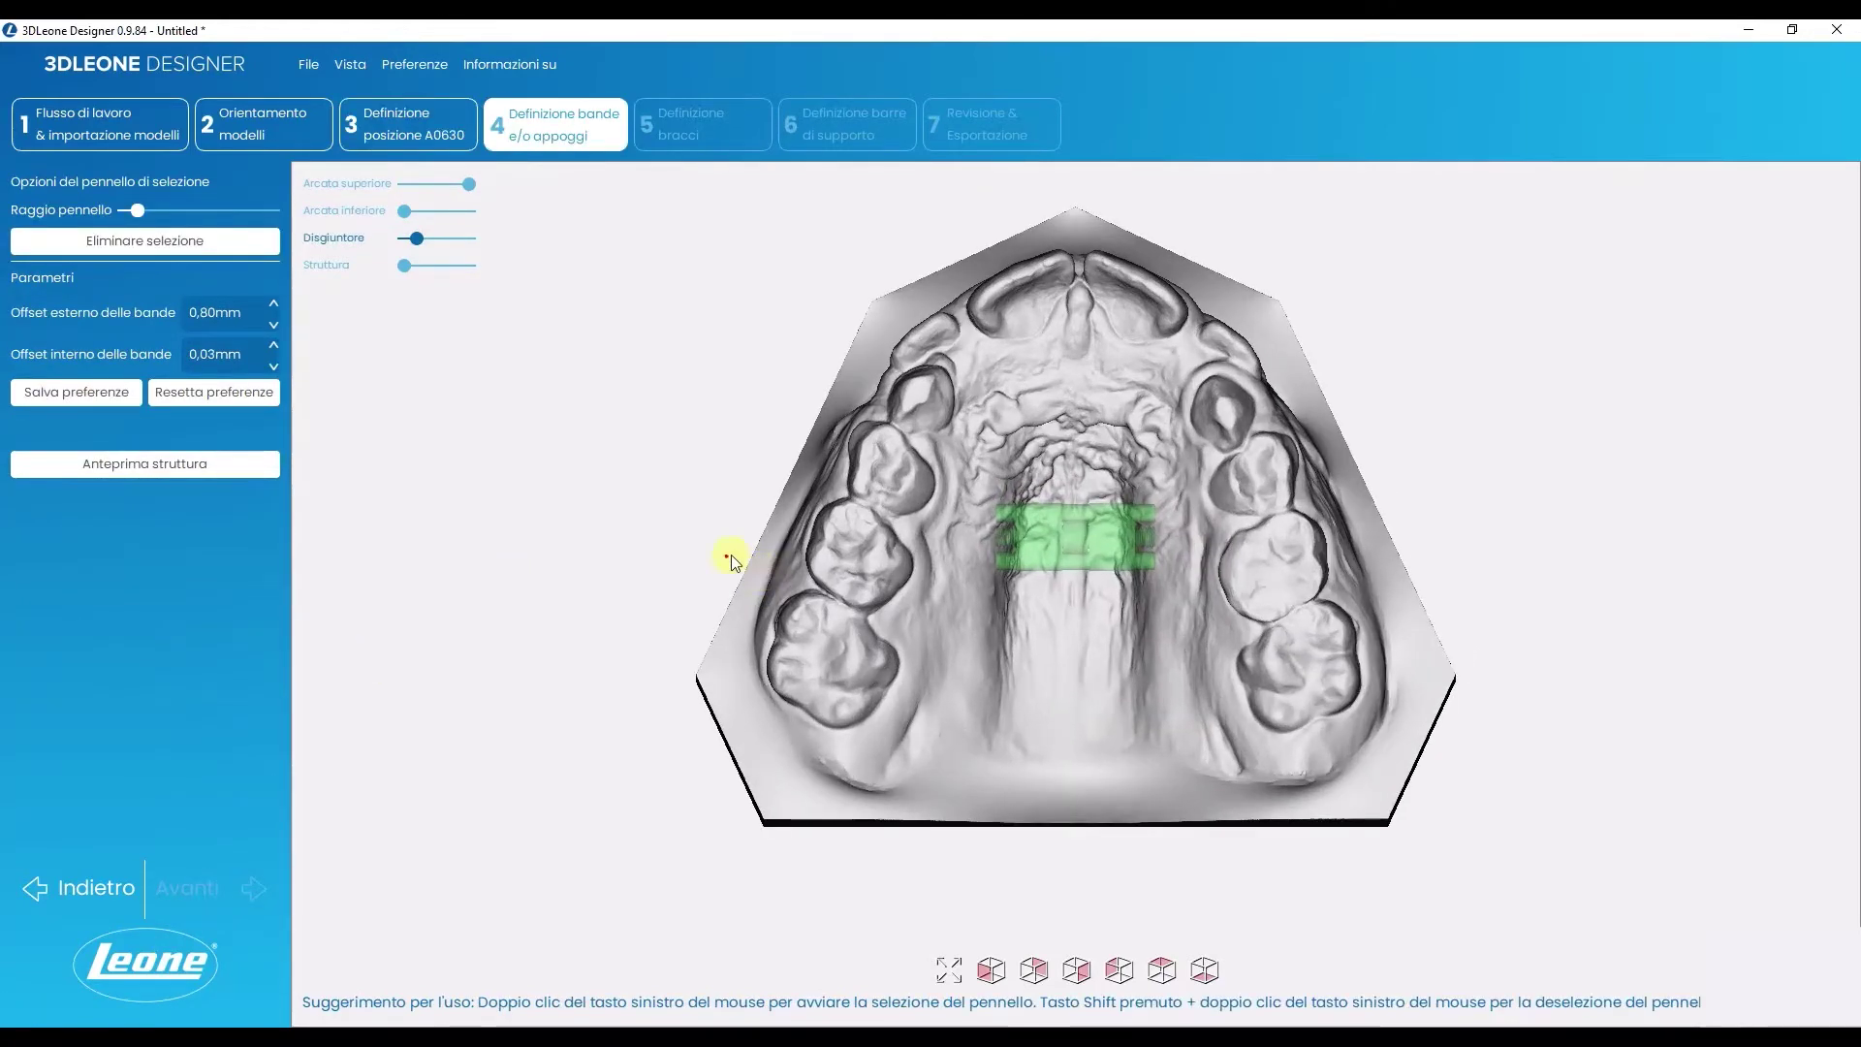
{"action": "mouse_move", "coordinate": [730, 555]}
{"action": "left_mouse_down"}
{"action": "mouse_move", "coordinate": [1004, 661]}
{"action": "mouse_move", "coordinate": [1004, 589]}
{"action": "mouse_move", "coordinate": [1055, 628]}
{"action": "left_mouse_up"}
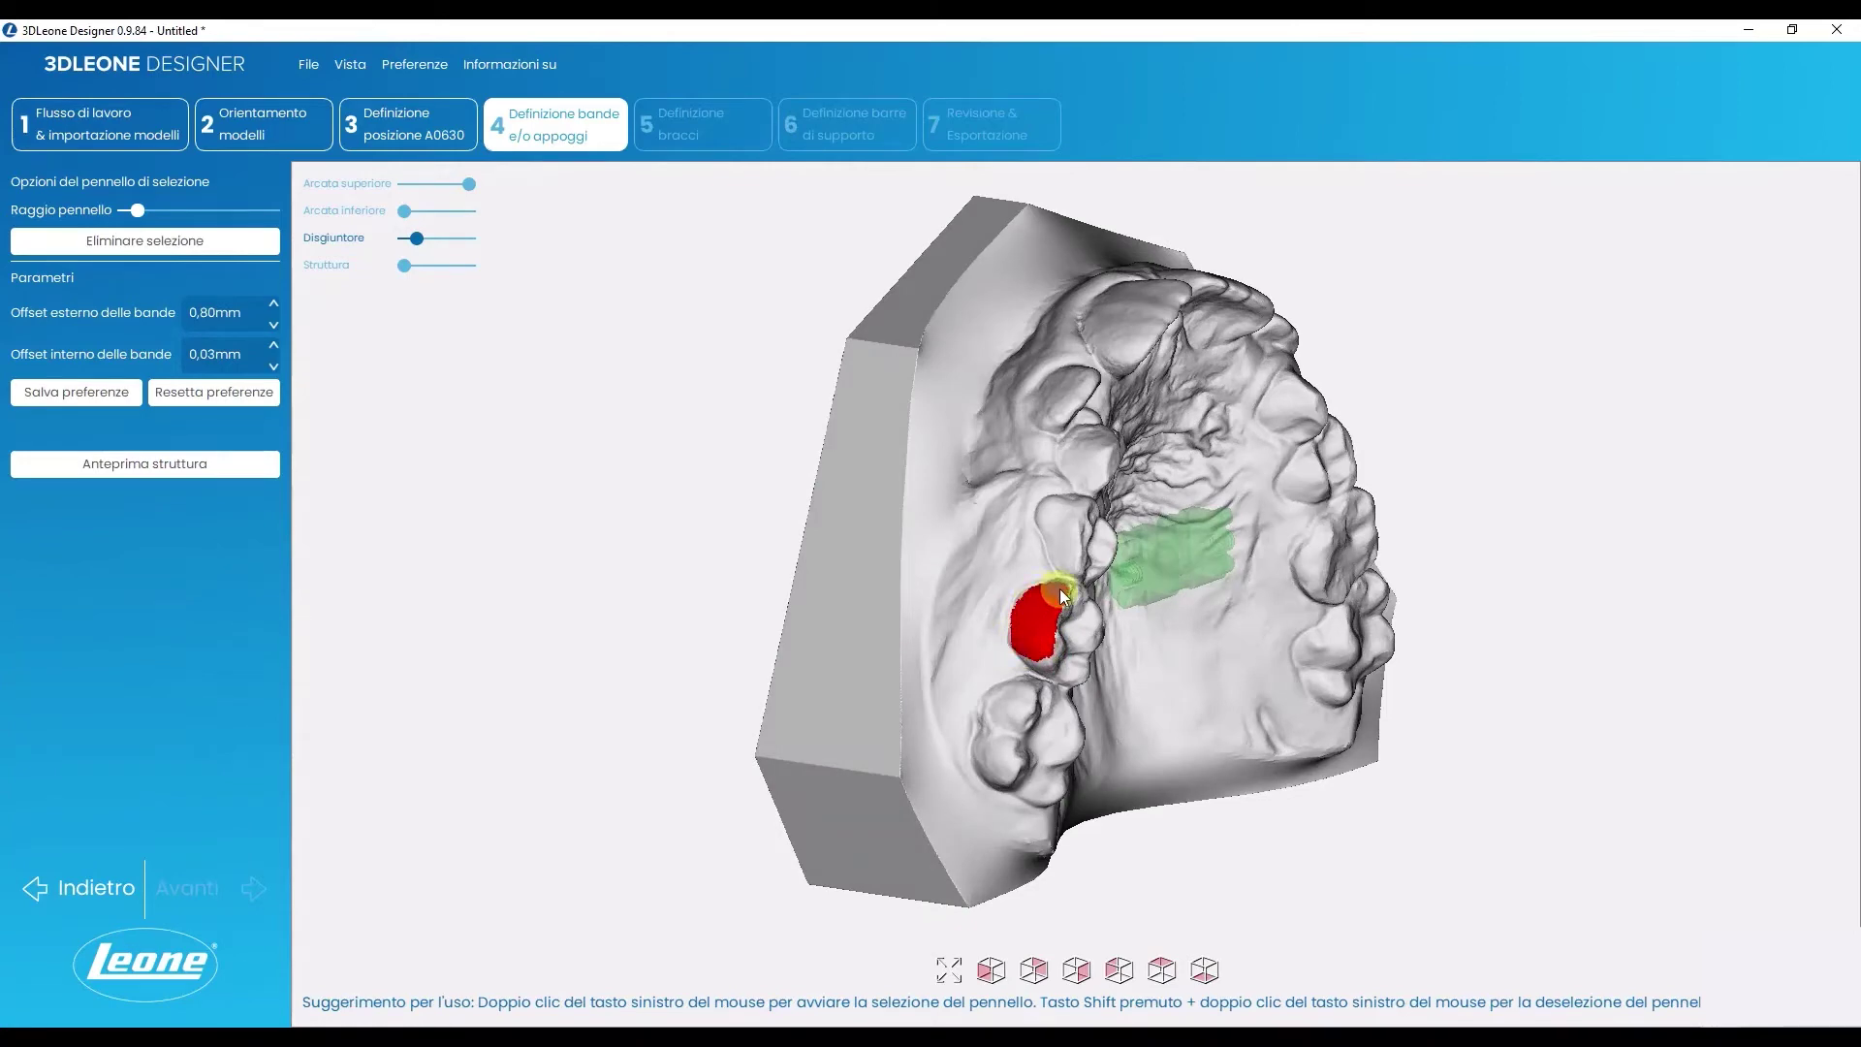
{"action": "mouse_move", "coordinate": [1045, 636]}
{"action": "left_mouse_down"}
{"action": "mouse_move", "coordinate": [997, 485]}
{"action": "mouse_move", "coordinate": [1021, 568]}
{"action": "mouse_move", "coordinate": [966, 555]}
{"action": "mouse_move", "coordinate": [975, 570]}
{"action": "mouse_move", "coordinate": [988, 558]}
{"action": "mouse_move", "coordinate": [882, 521]}
{"action": "mouse_move", "coordinate": [846, 562]}
{"action": "mouse_move", "coordinate": [758, 527]}
{"action": "mouse_move", "coordinate": [805, 547]}
{"action": "mouse_move", "coordinate": [775, 521]}
{"action": "mouse_move", "coordinate": [793, 535]}
{"action": "mouse_move", "coordinate": [810, 513]}
{"action": "mouse_move", "coordinate": [899, 690]}
{"action": "mouse_move", "coordinate": [847, 548]}
{"action": "mouse_move", "coordinate": [788, 606]}
{"action": "mouse_move", "coordinate": [1000, 549]}
{"action": "mouse_move", "coordinate": [839, 624]}
{"action": "mouse_move", "coordinate": [816, 572]}
{"action": "left_mouse_up"}
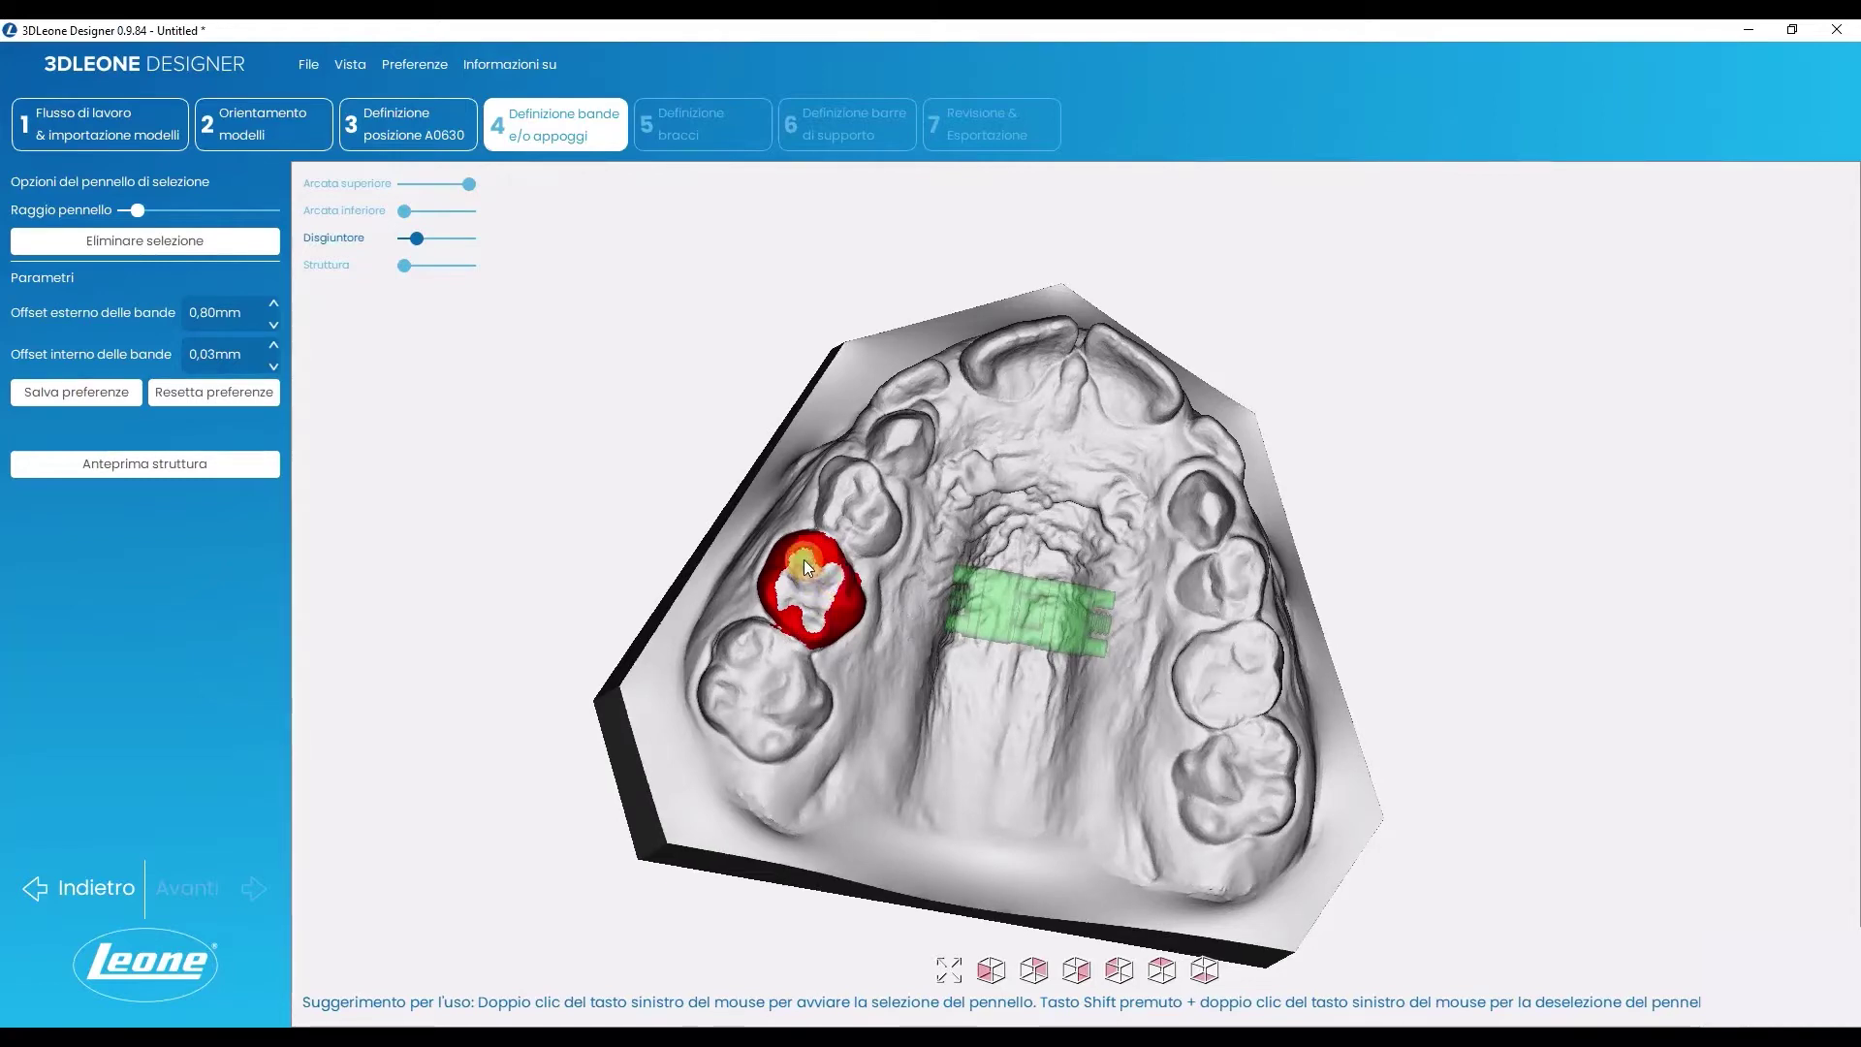
{"action": "mouse_move", "coordinate": [976, 665]}
{"action": "middle_mouse_down"}
{"action": "mouse_move", "coordinate": [892, 581]}
{"action": "mouse_move", "coordinate": [899, 659]}
{"action": "mouse_move", "coordinate": [822, 502]}
{"action": "middle_mouse_up"}
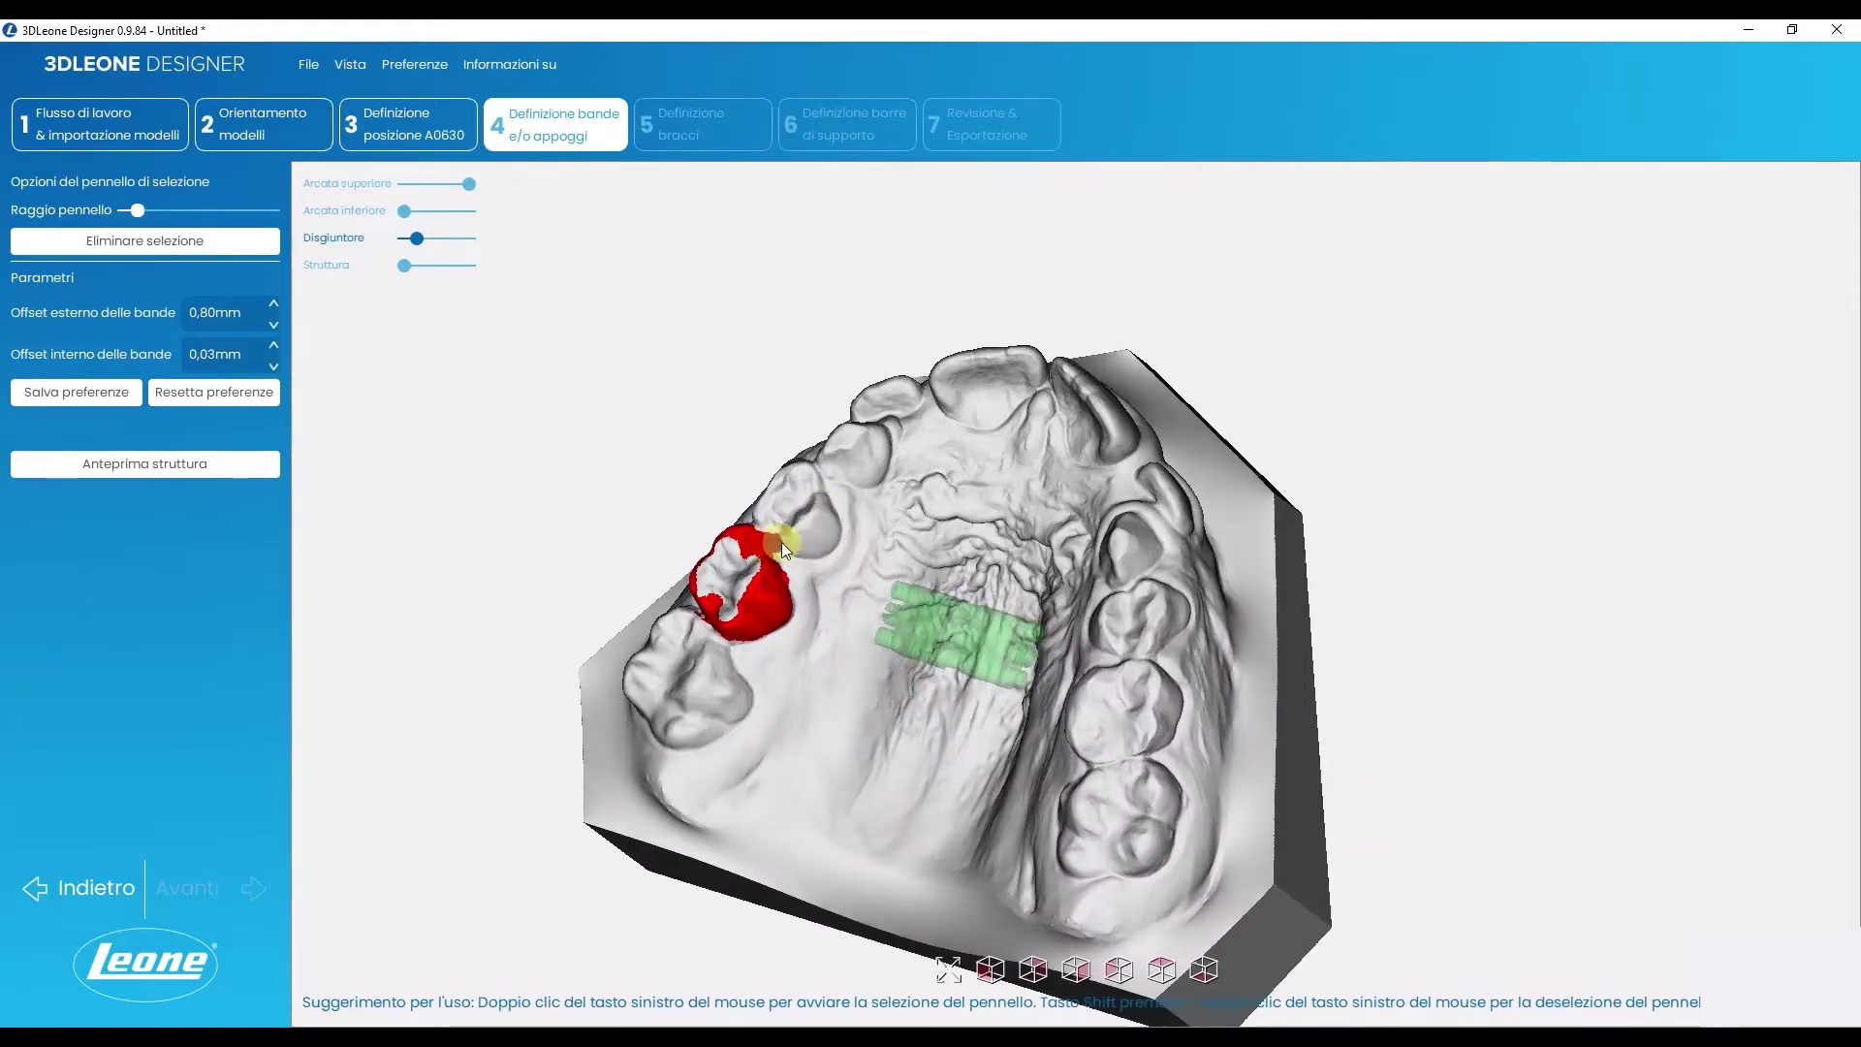
{"action": "left_click_drag", "start_coordinate": [832, 496], "coordinate": [856, 467]}
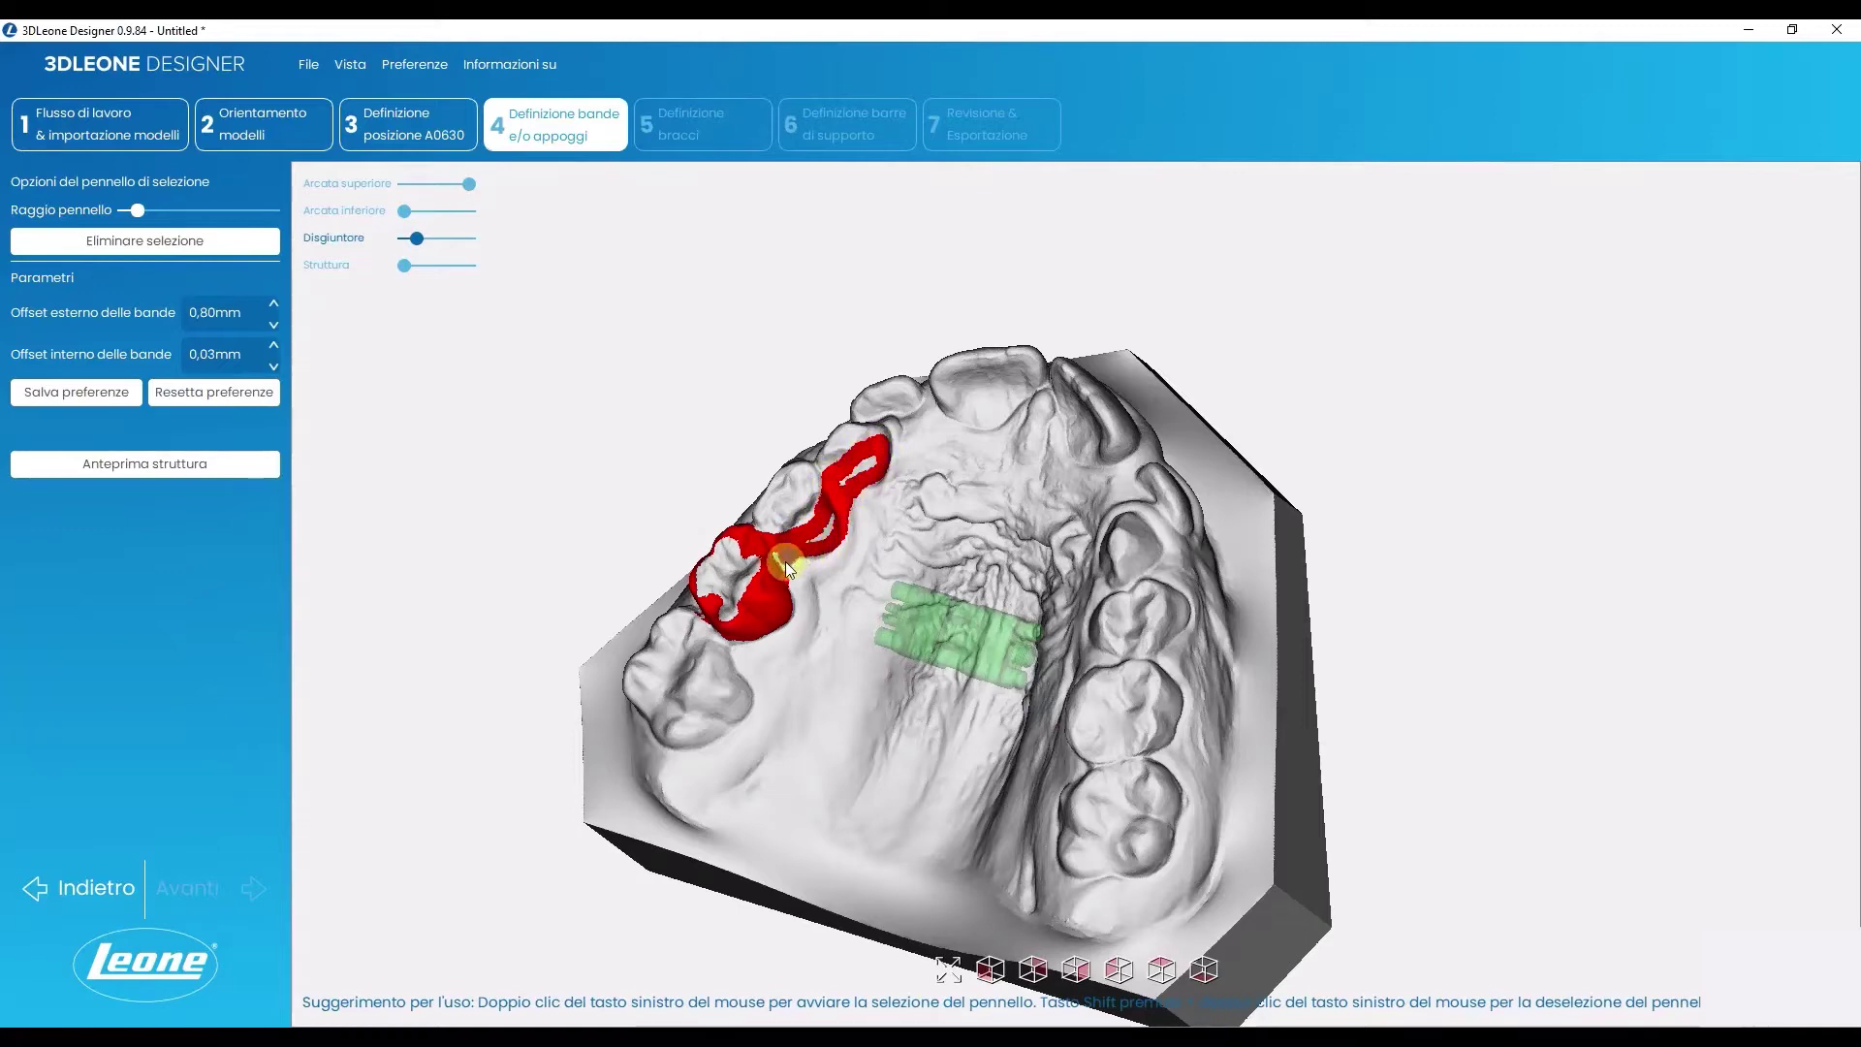
{"action": "left_click_drag", "start_coordinate": [776, 575], "coordinate": [799, 544]}
{"action": "mouse_move", "coordinate": [880, 461]}
{"action": "right_mouse_down"}
{"action": "mouse_move", "coordinate": [808, 521]}
{"action": "mouse_move", "coordinate": [843, 499]}
{"action": "mouse_move", "coordinate": [836, 467]}
{"action": "right_mouse_up"}
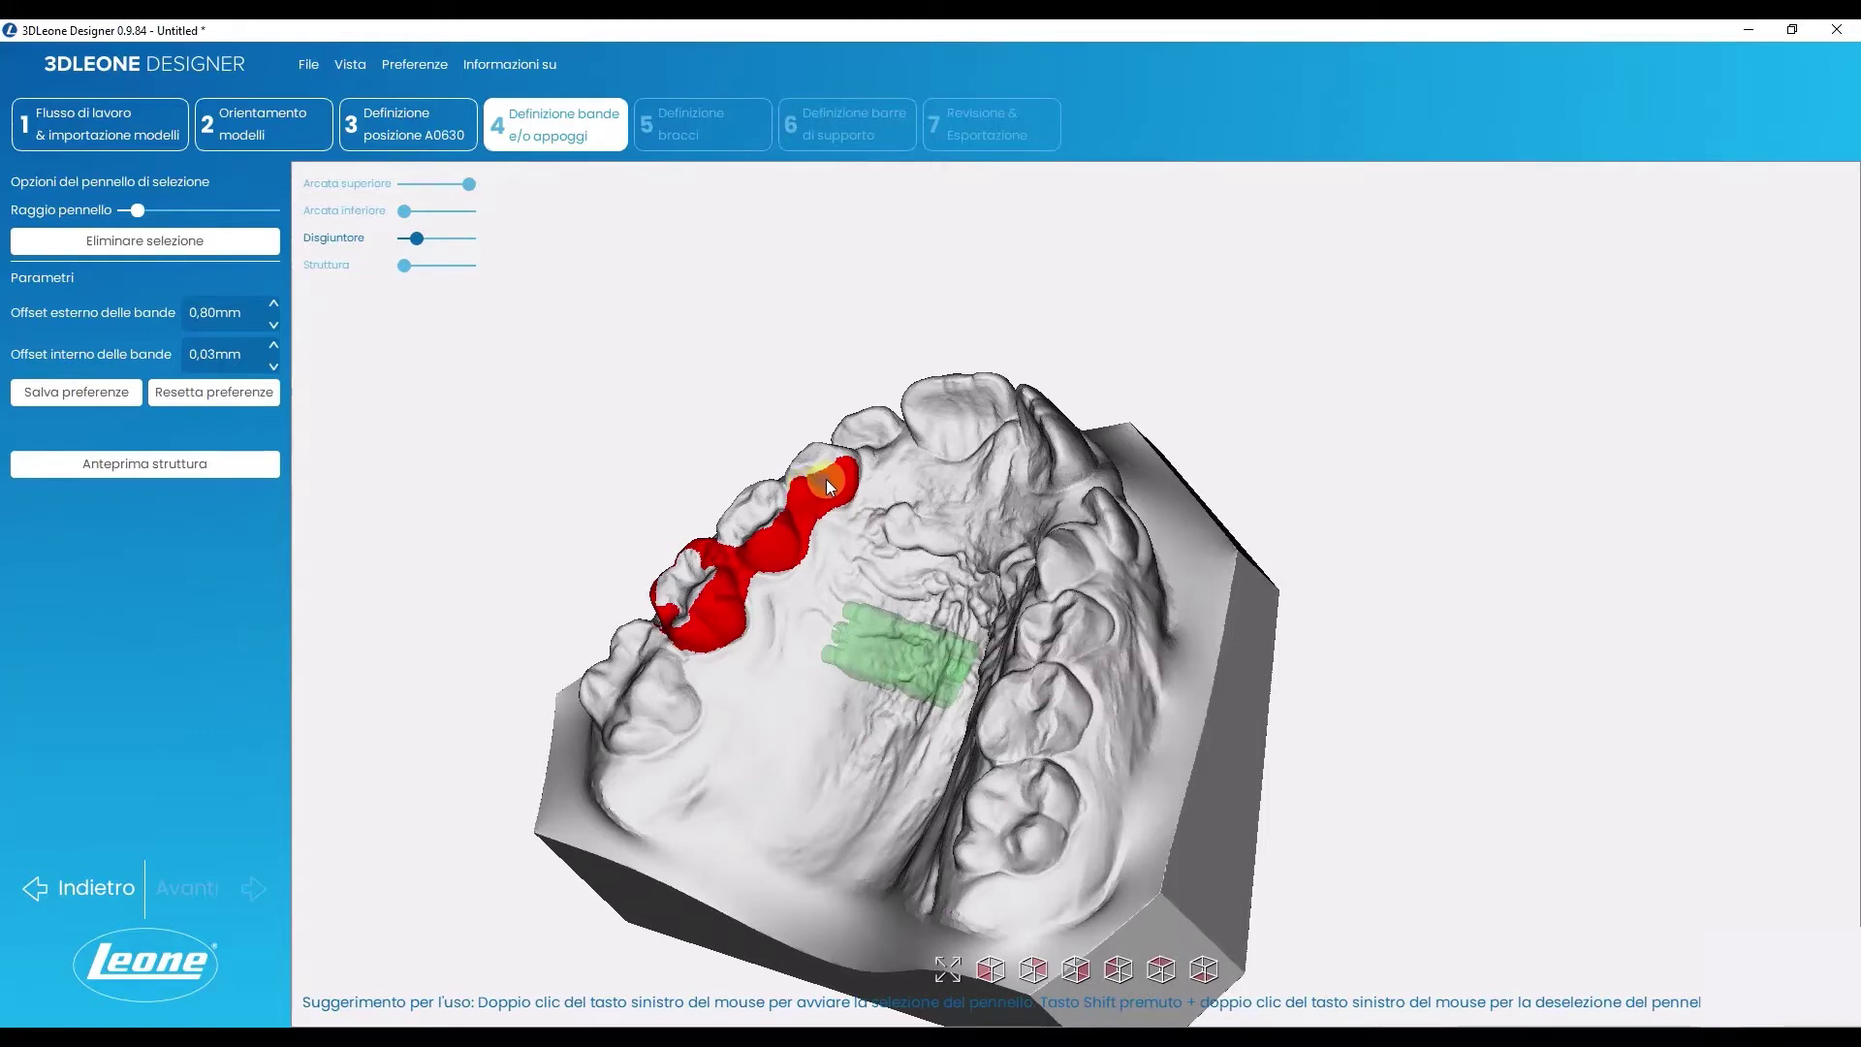
{"action": "mouse_move", "coordinate": [826, 479]}
{"action": "right_mouse_down"}
{"action": "mouse_move", "coordinate": [817, 560]}
{"action": "mouse_move", "coordinate": [1022, 753]}
{"action": "mouse_move", "coordinate": [974, 599]}
{"action": "mouse_move", "coordinate": [1132, 602]}
{"action": "mouse_move", "coordinate": [1114, 590]}
{"action": "mouse_move", "coordinate": [1116, 642]}
{"action": "right_mouse_up"}
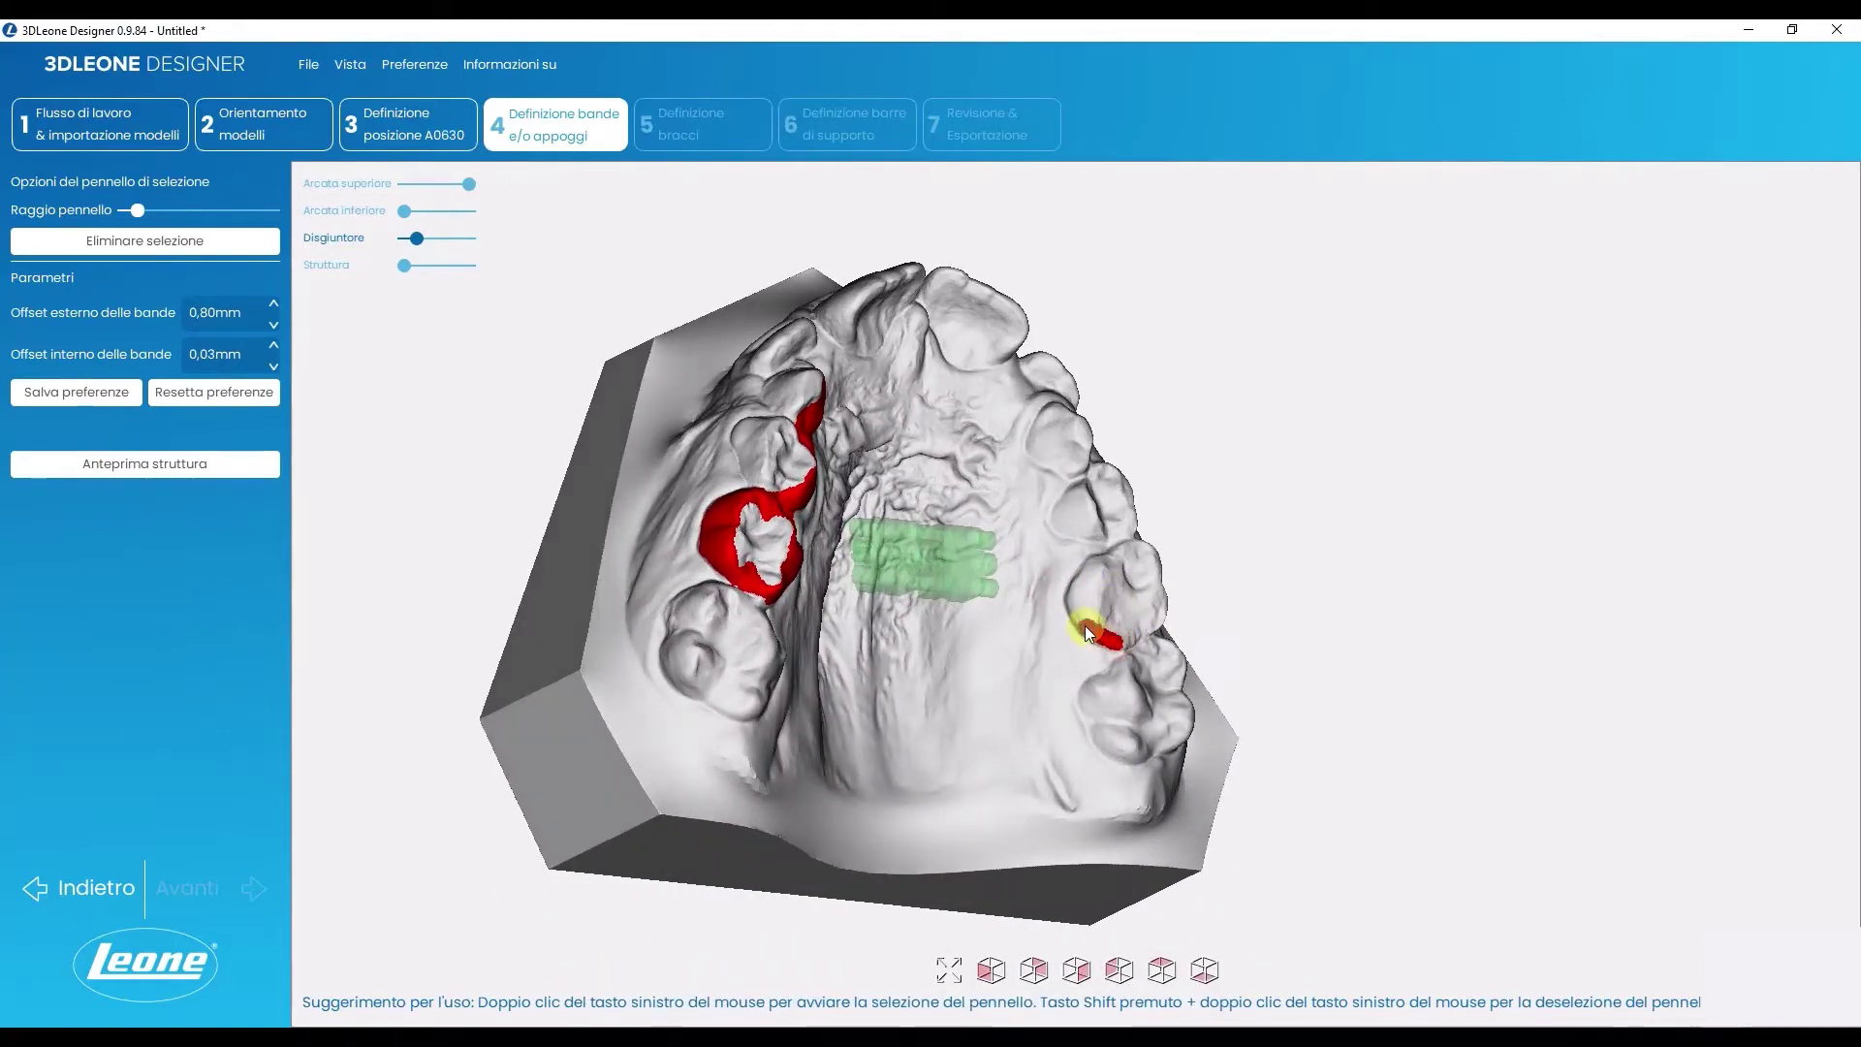
Extend and fill in the band area on the opposite molar.
{"action": "left_click_drag", "start_coordinate": [1076, 609], "coordinate": [1083, 580]}
{"action": "mouse_move", "coordinate": [1108, 602]}
{"action": "right_mouse_down"}
{"action": "mouse_move", "coordinate": [1063, 537]}
{"action": "mouse_move", "coordinate": [1050, 572]}
{"action": "mouse_move", "coordinate": [1088, 614]}
{"action": "mouse_move", "coordinate": [1072, 527]}
{"action": "mouse_move", "coordinate": [1045, 567]}
{"action": "right_mouse_up"}
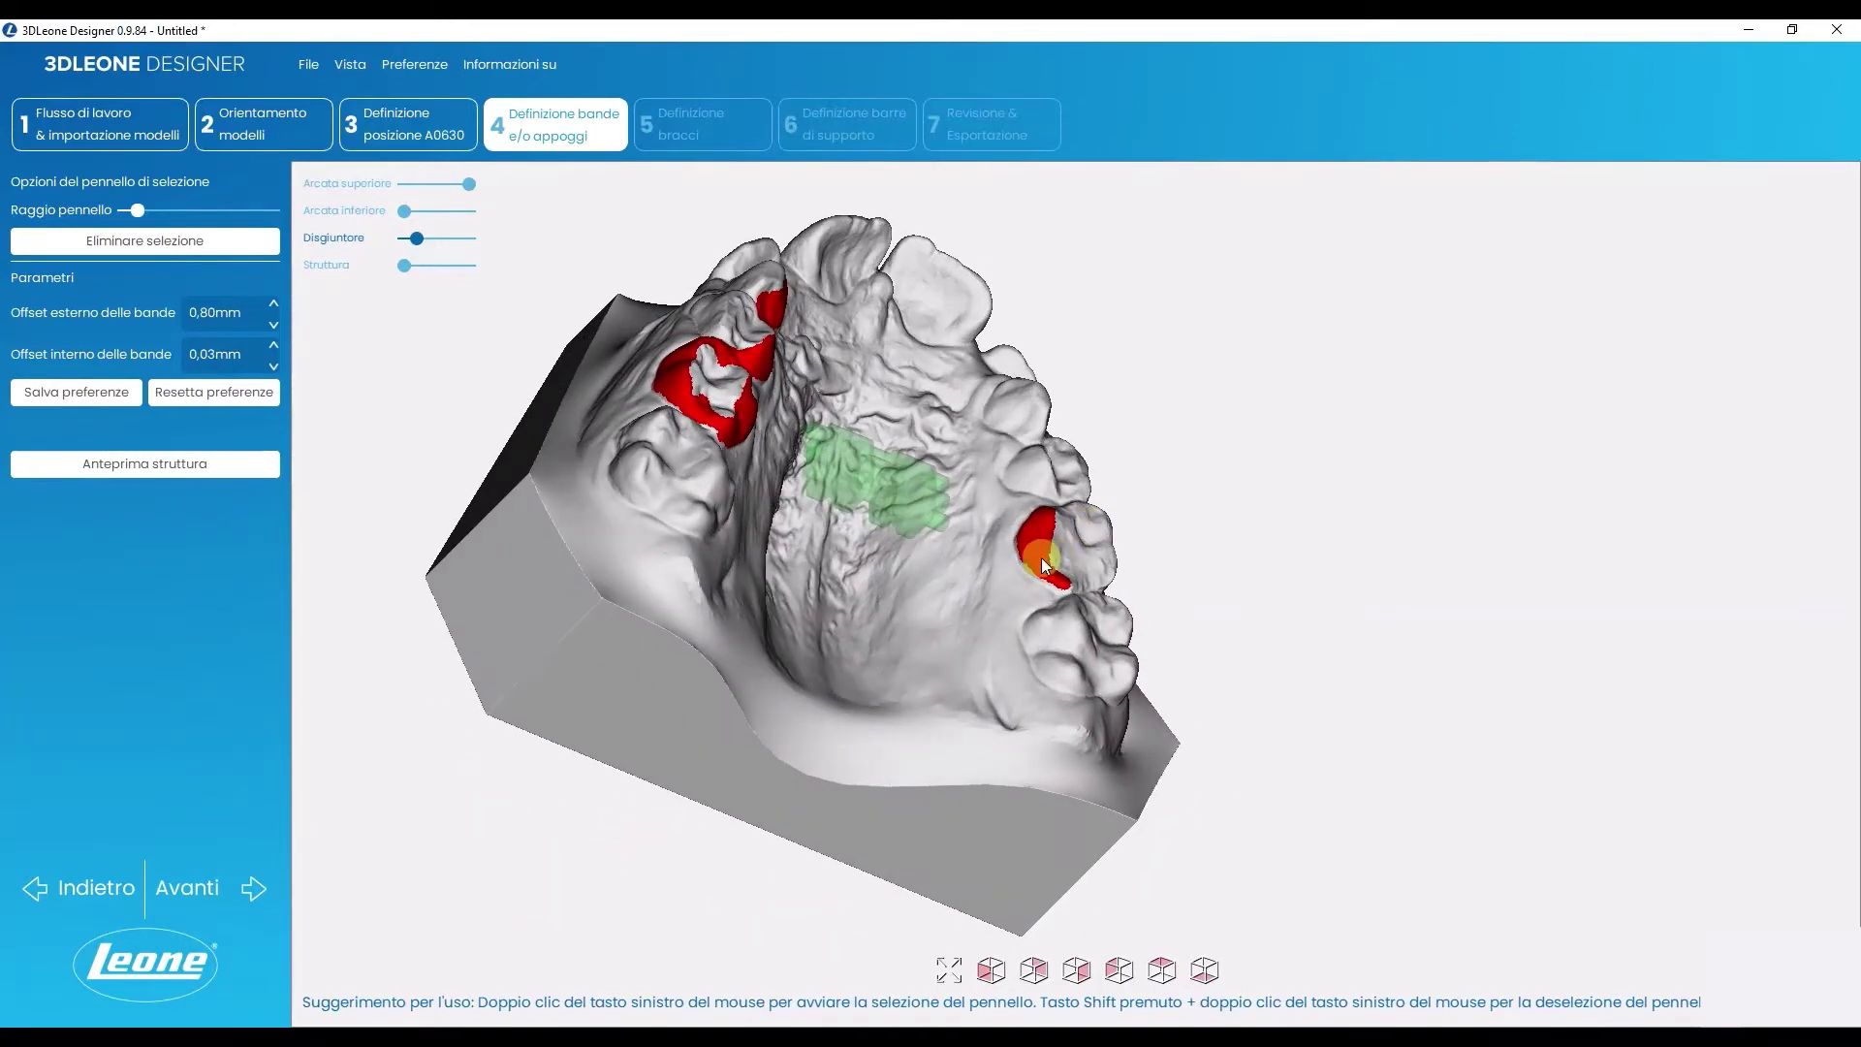
{"action": "left_click_drag", "start_coordinate": [1042, 567], "coordinate": [1081, 588]}
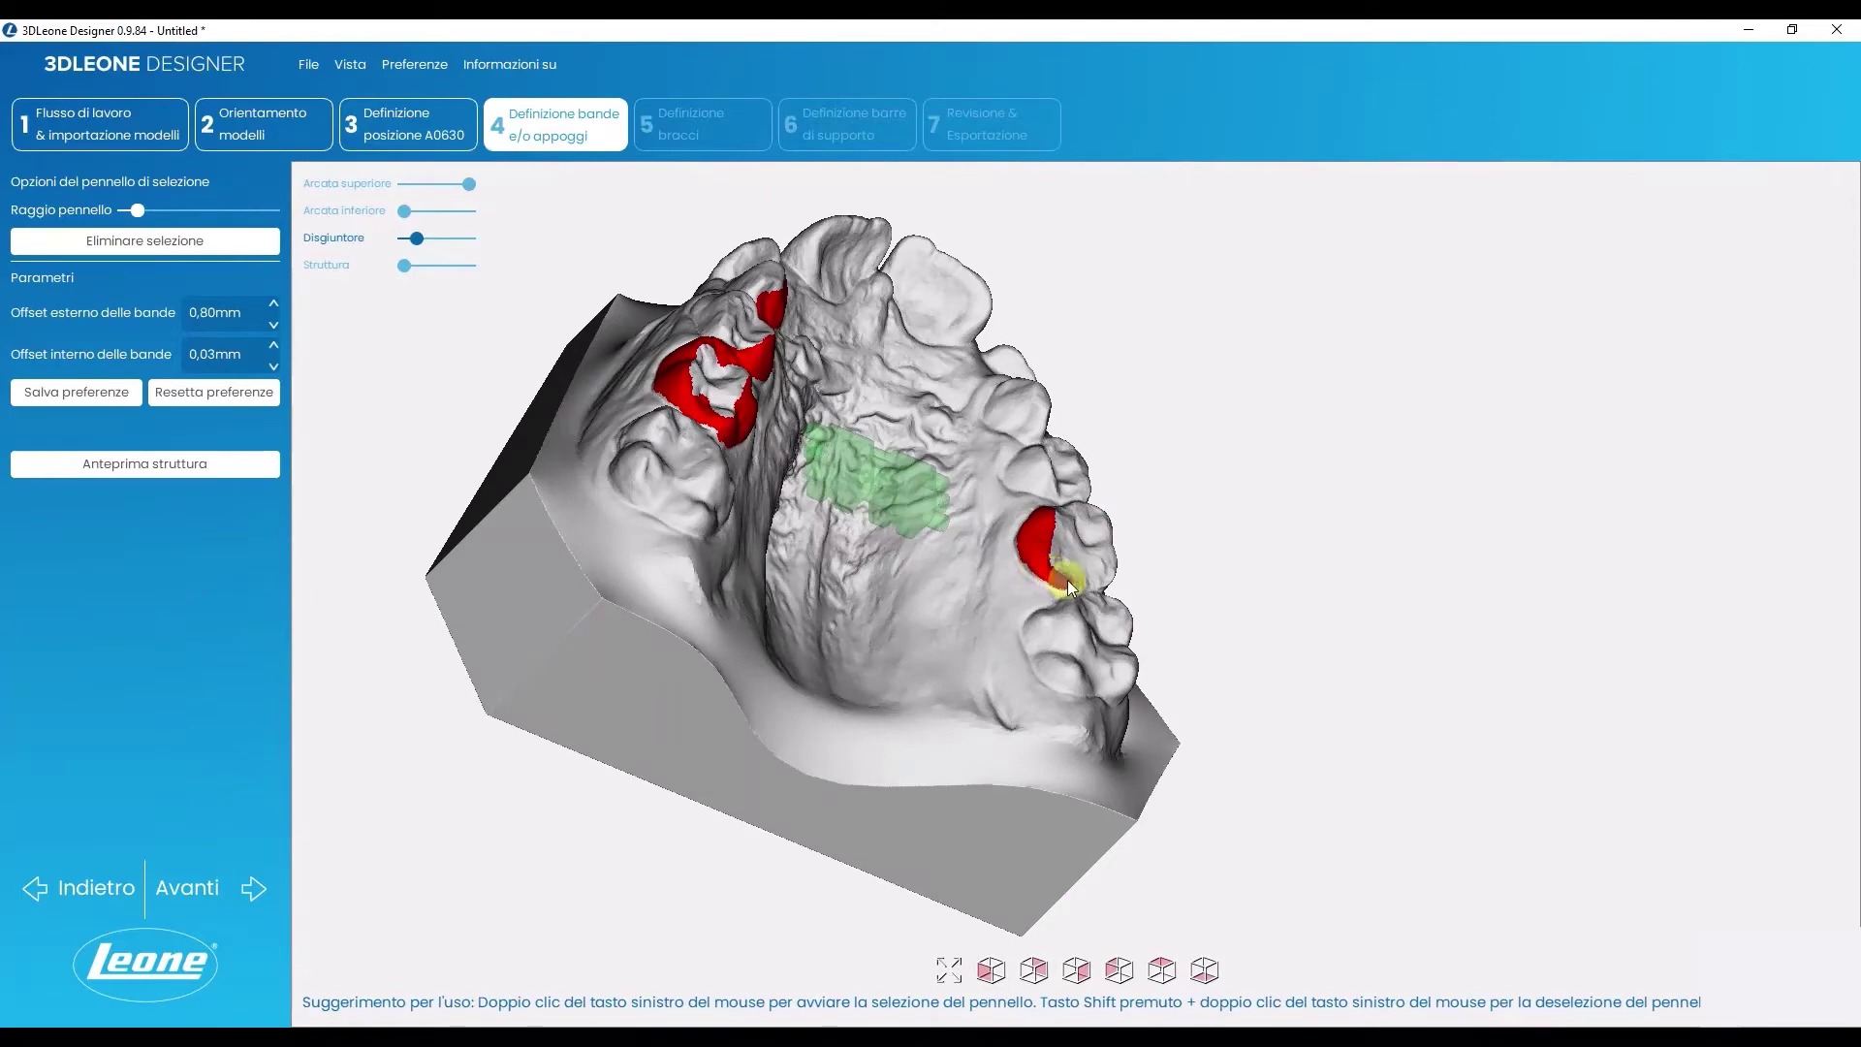
{"action": "mouse_move", "coordinate": [1089, 577]}
{"action": "right_mouse_down"}
{"action": "mouse_move", "coordinate": [1154, 594]}
{"action": "mouse_move", "coordinate": [989, 652]}
{"action": "right_mouse_up"}
{"action": "right_click_drag", "start_coordinate": [770, 608], "coordinate": [847, 572]}
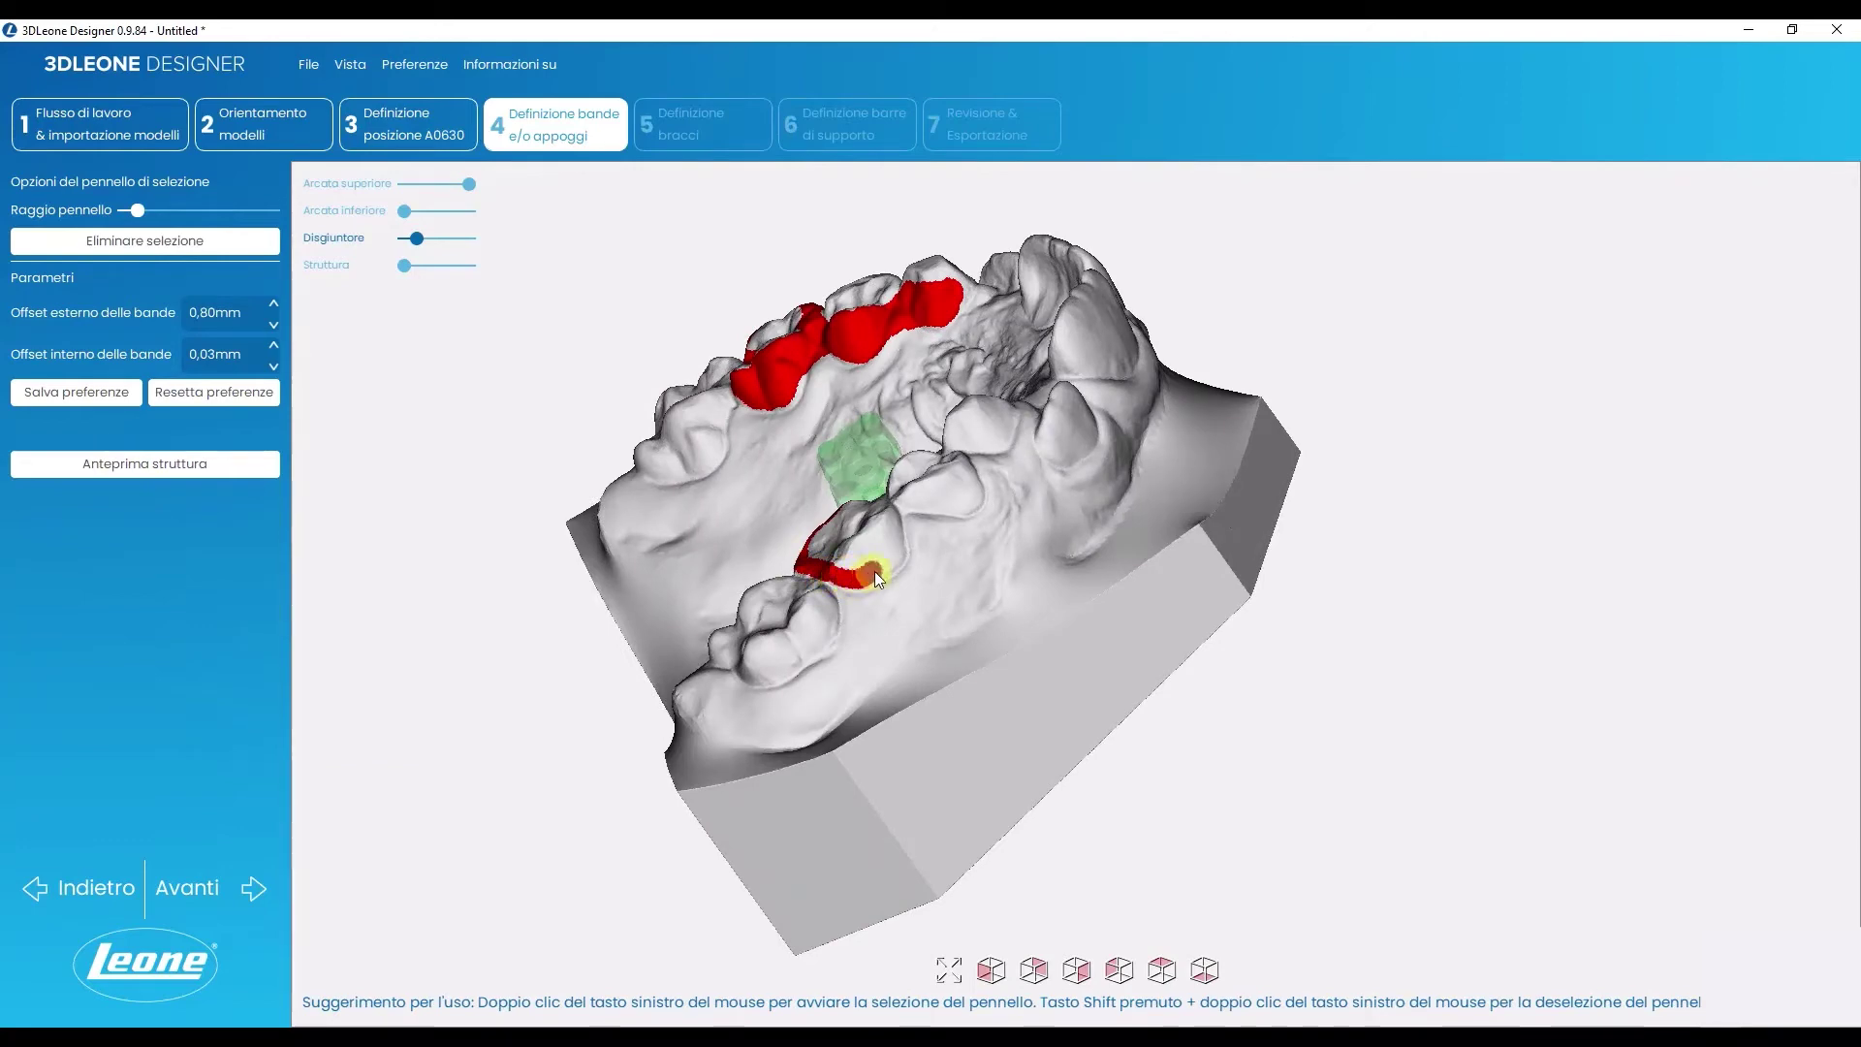
{"action": "left_click_drag", "start_coordinate": [893, 527], "coordinate": [863, 556]}
{"action": "mouse_move", "coordinate": [814, 565]}
{"action": "right_mouse_down"}
{"action": "mouse_move", "coordinate": [1002, 625]}
{"action": "mouse_move", "coordinate": [871, 687]}
{"action": "mouse_move", "coordinate": [1043, 718]}
{"action": "mouse_move", "coordinate": [923, 636]}
{"action": "right_mouse_up"}
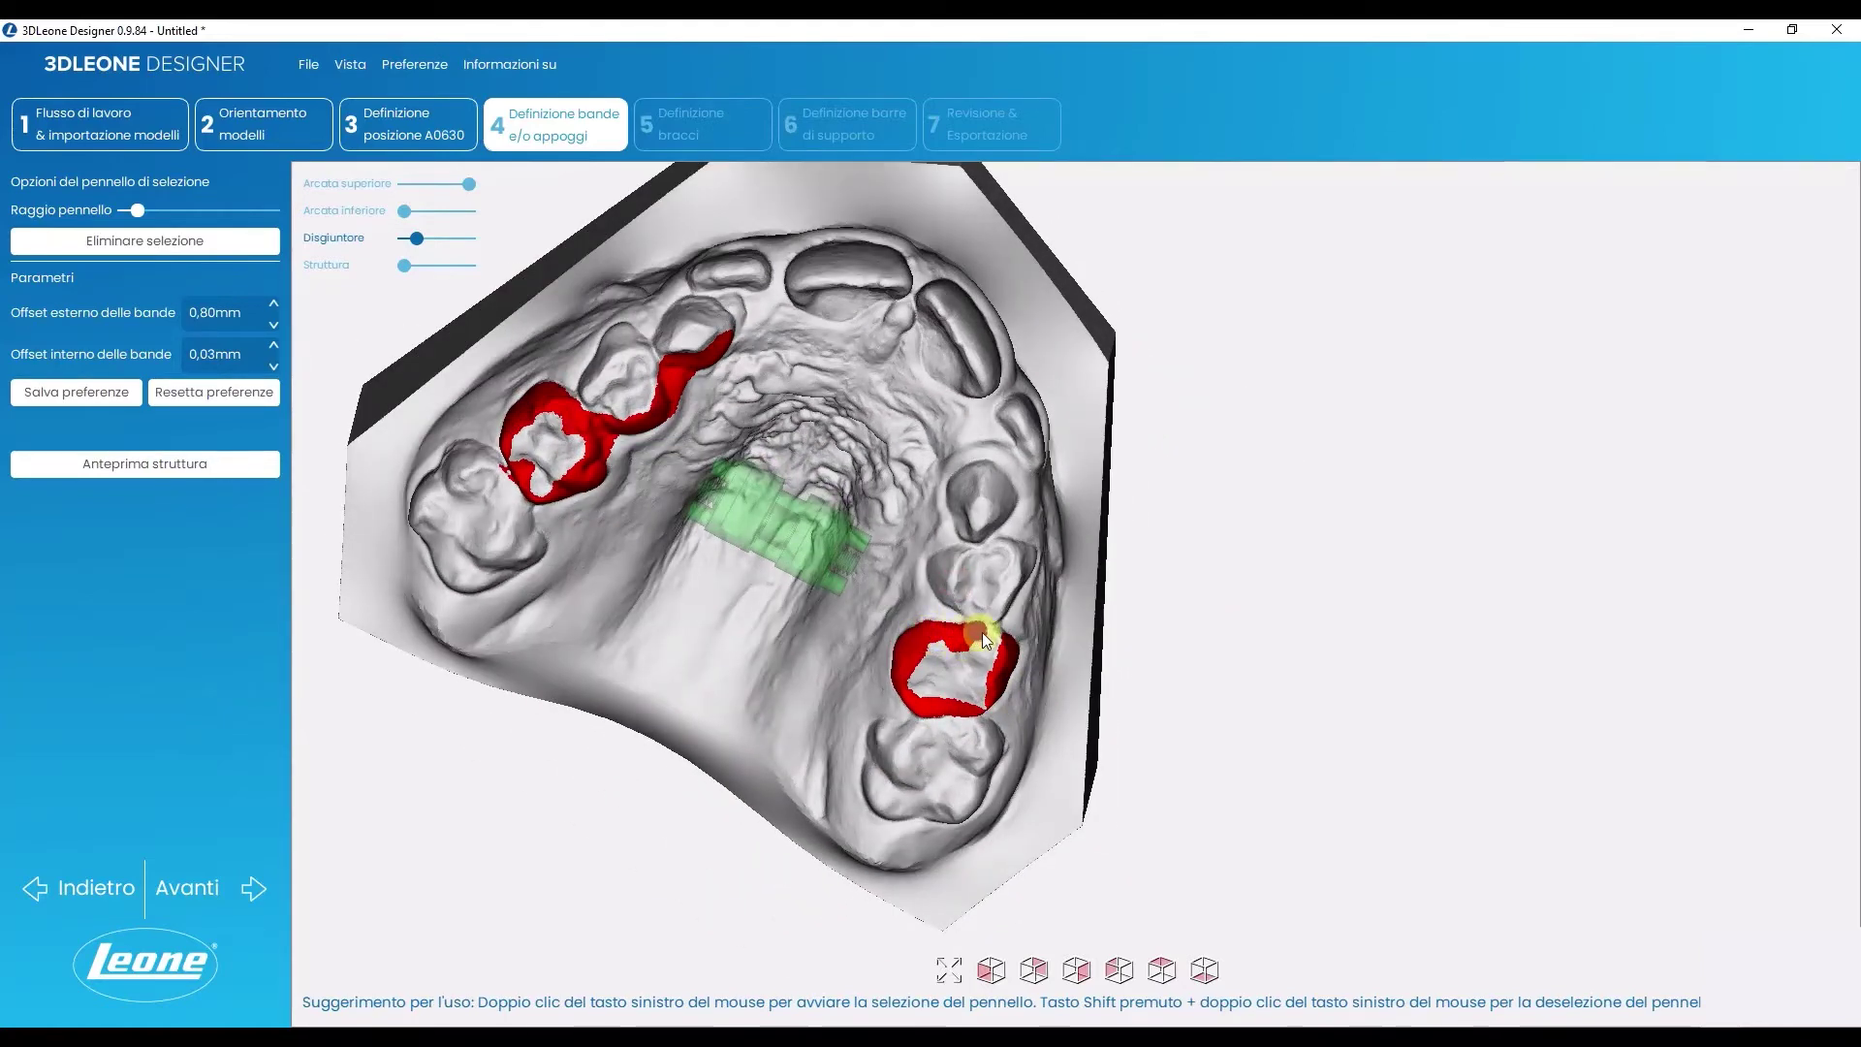
Touch up the molar bands by painting the remaining unbanded tooth areas.
{"action": "right_click_drag", "start_coordinate": [1014, 665], "coordinate": [1020, 503]}
{"action": "left_click_drag", "start_coordinate": [956, 651], "coordinate": [945, 659]}
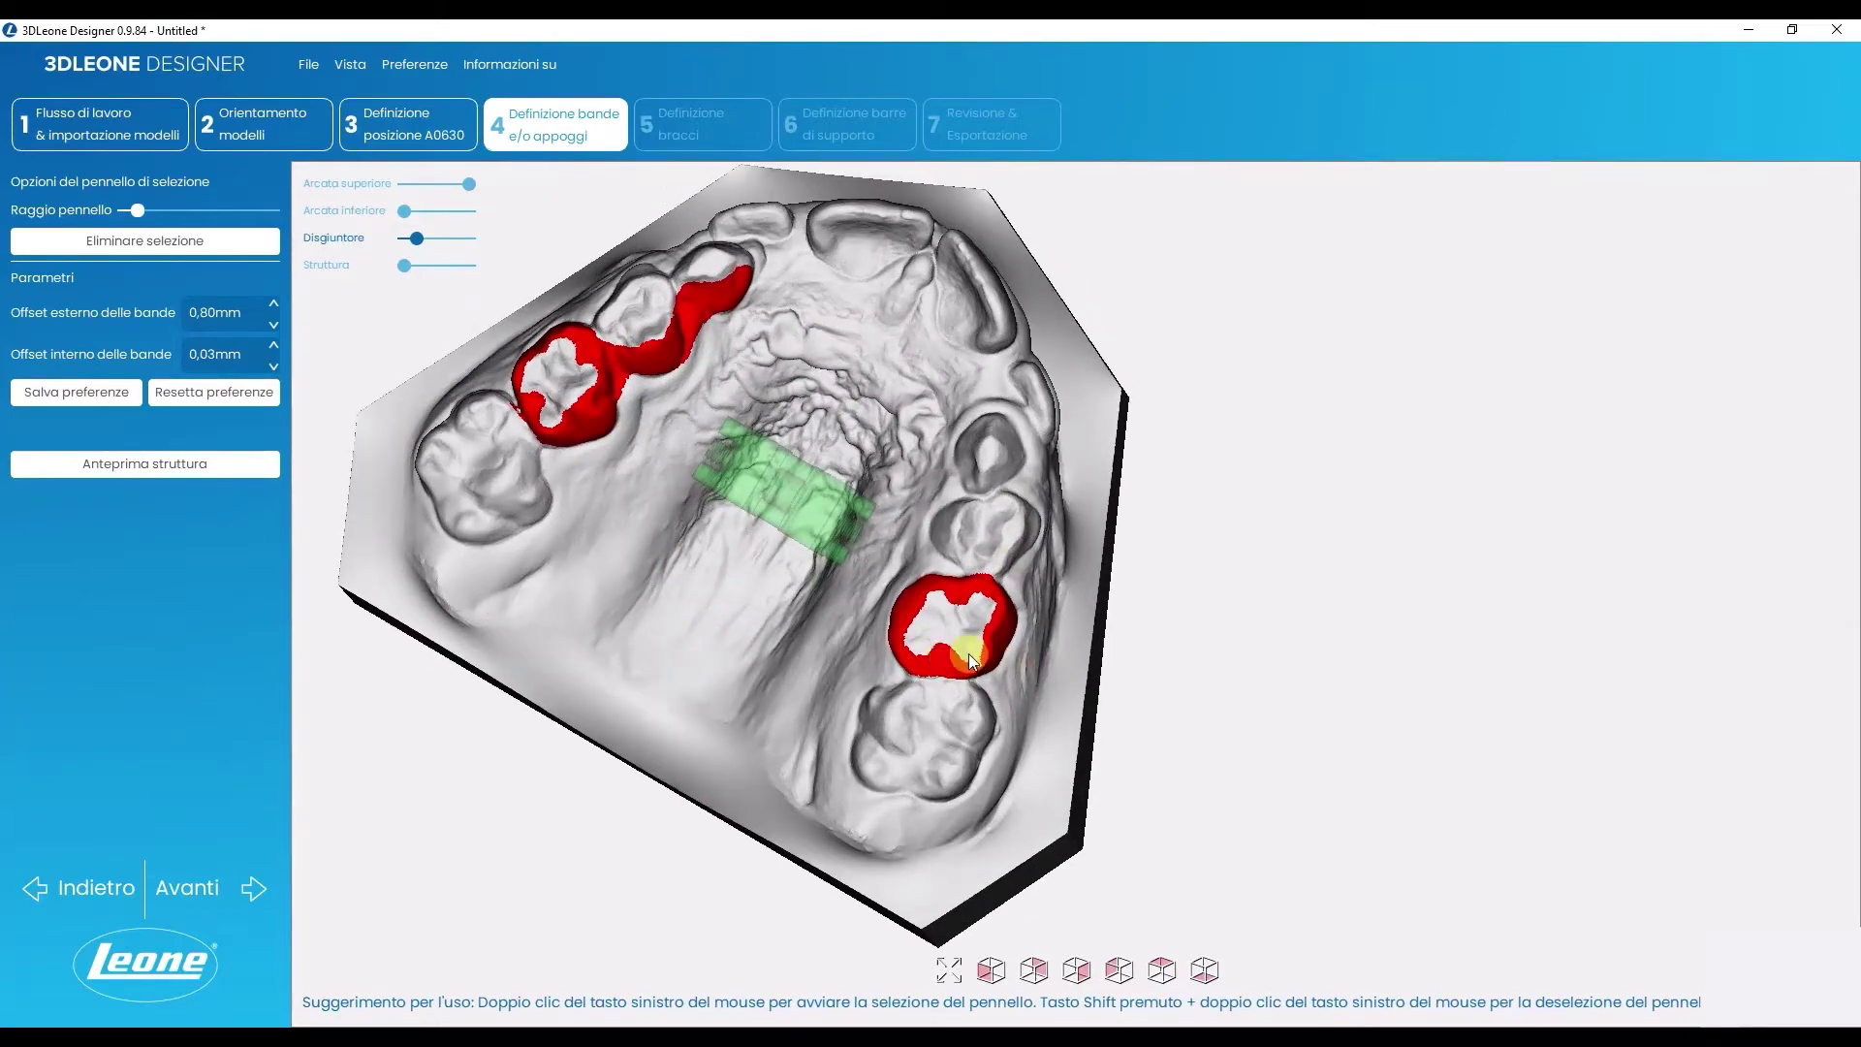
{"action": "mouse_move", "coordinate": [972, 659]}
{"action": "left_mouse_down"}
{"action": "mouse_move", "coordinate": [926, 645]}
{"action": "mouse_move", "coordinate": [933, 608]}
{"action": "left_mouse_up"}
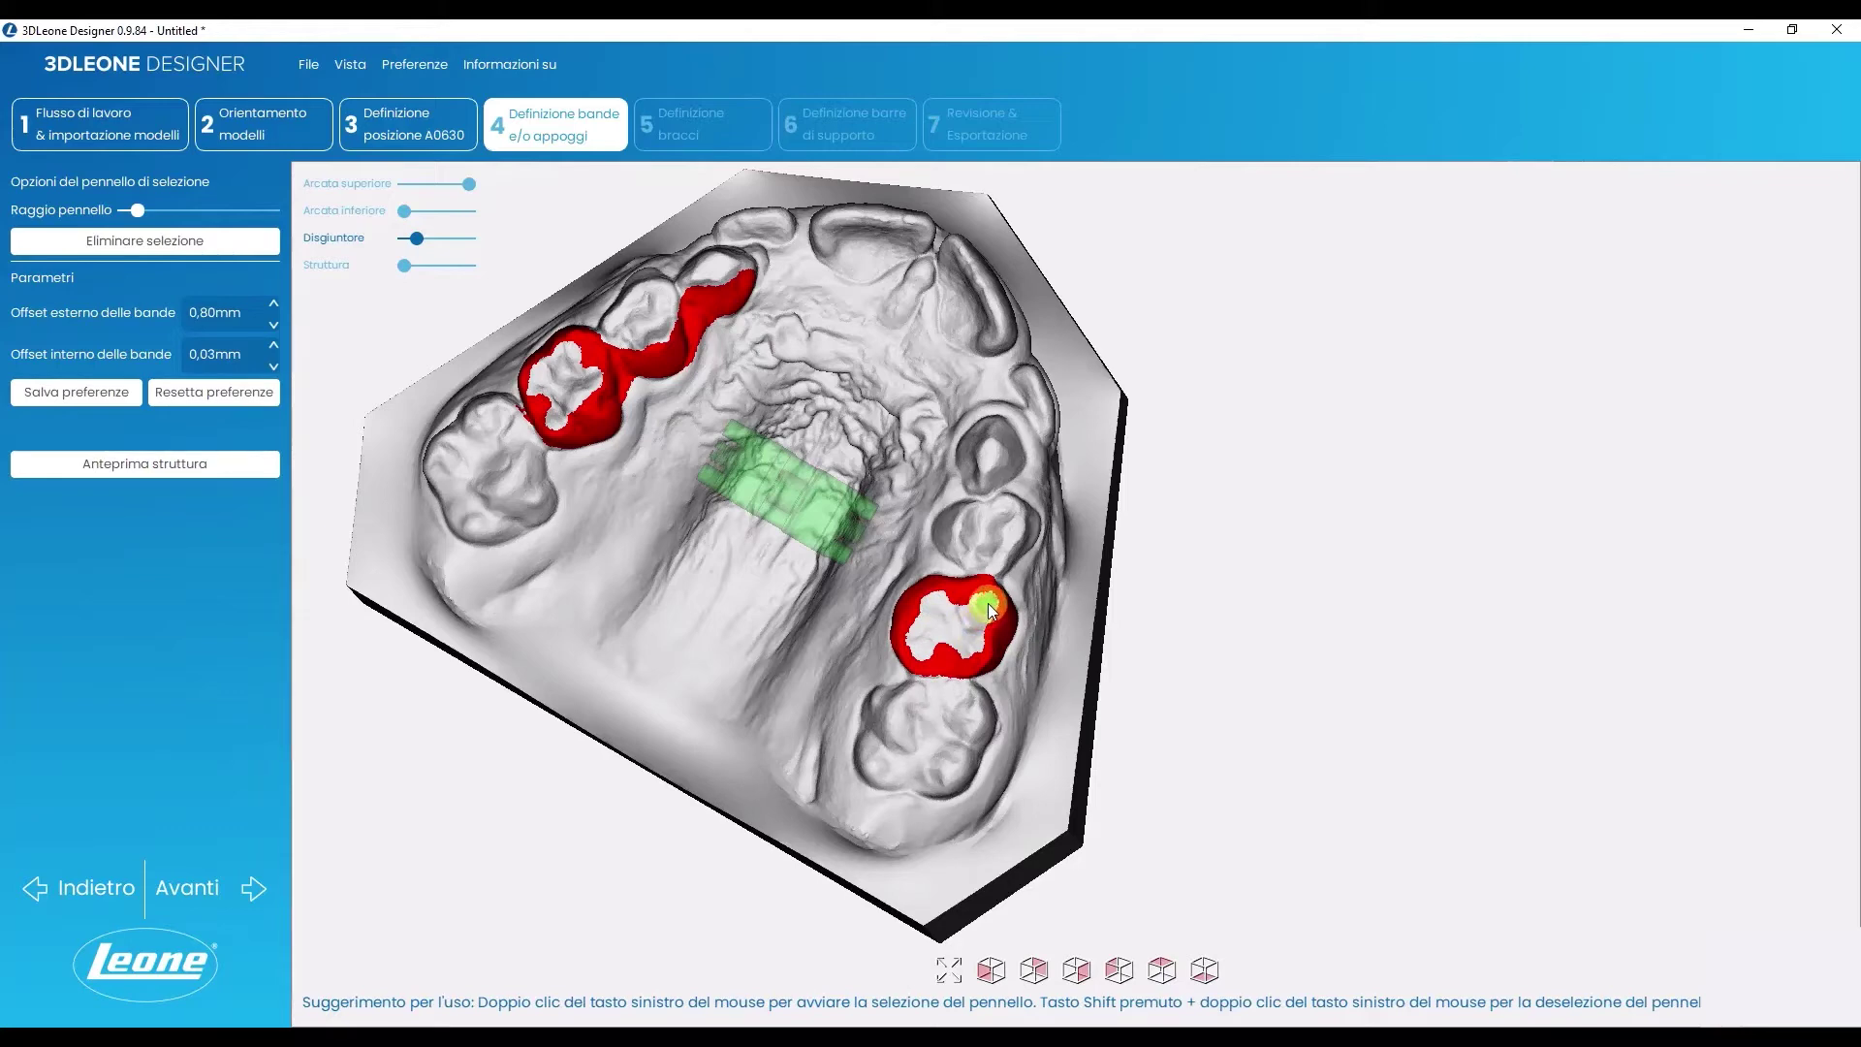
{"action": "mouse_move", "coordinate": [986, 613]}
{"action": "left_mouse_down"}
{"action": "mouse_move", "coordinate": [1058, 578]}
{"action": "mouse_move", "coordinate": [1063, 774]}
{"action": "mouse_move", "coordinate": [1072, 622]}
{"action": "left_mouse_up"}
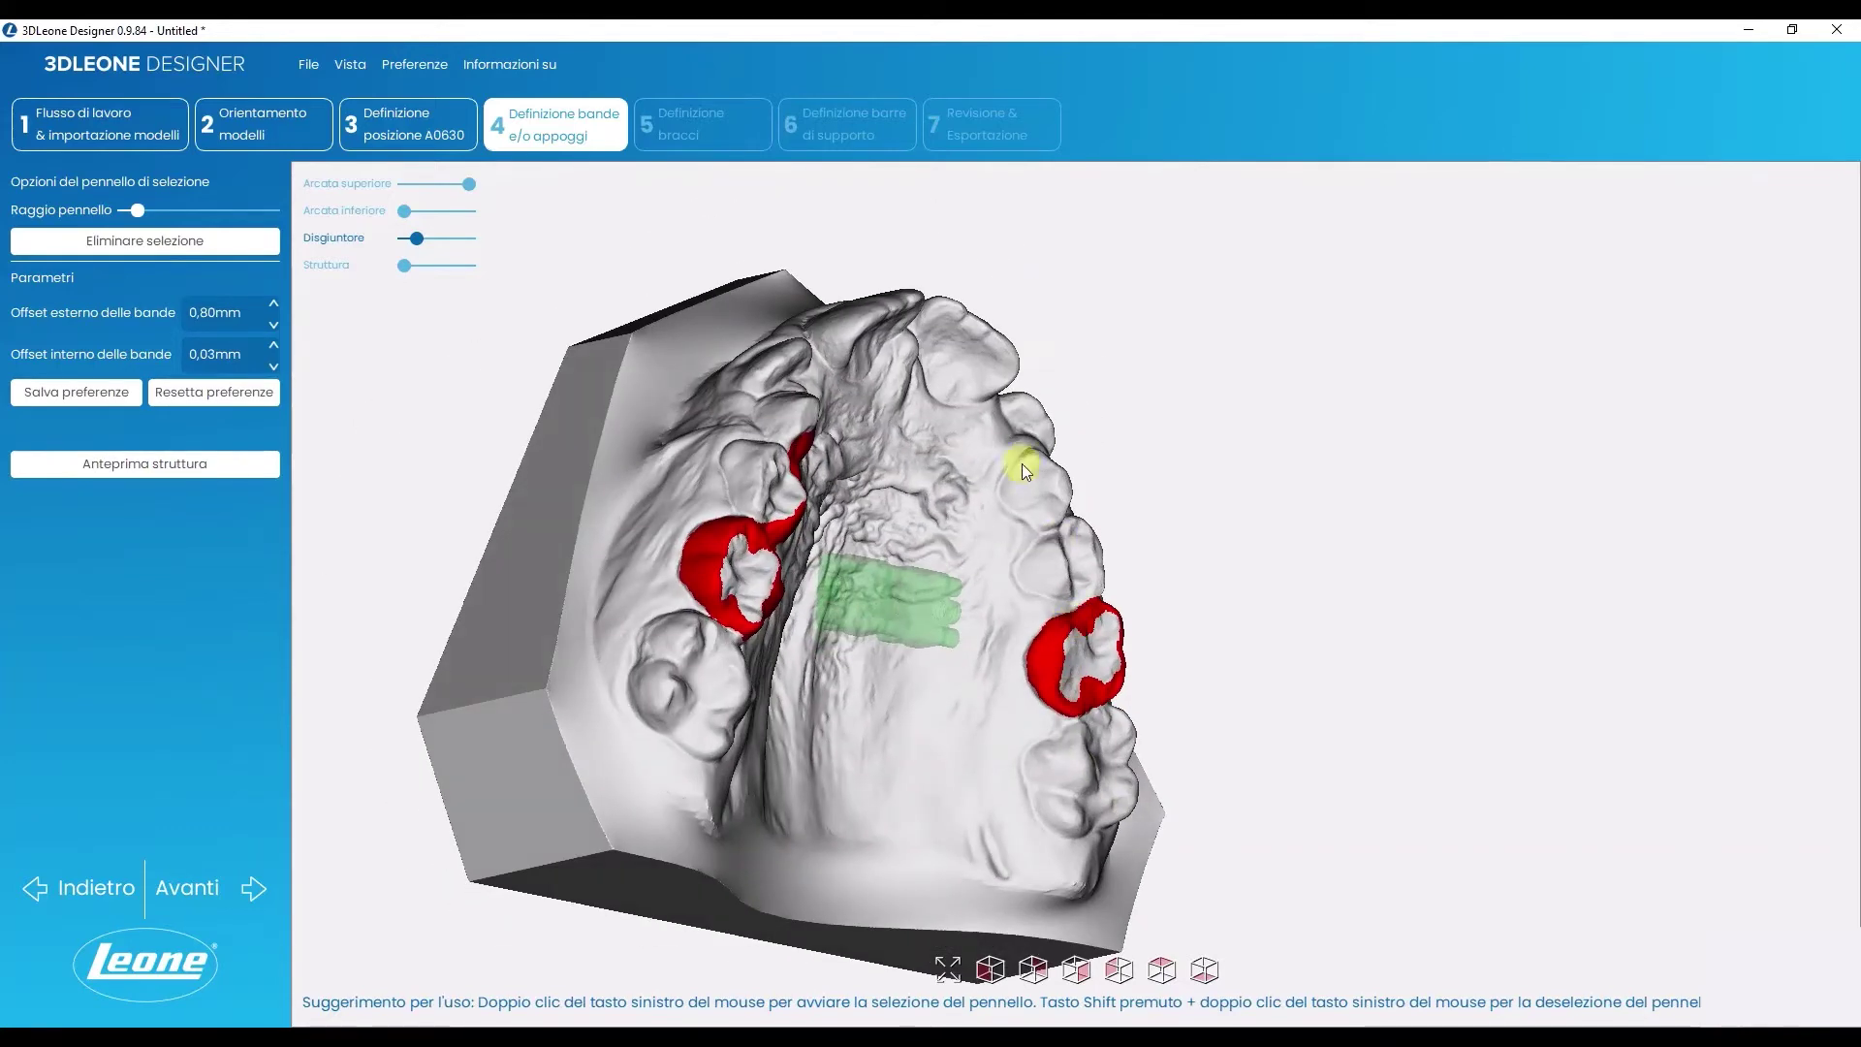
{"action": "double_click", "coordinate": [1019, 498]}
{"action": "mouse_move", "coordinate": [1020, 498]}
{"action": "left_mouse_down"}
{"action": "mouse_move", "coordinate": [1035, 479]}
{"action": "mouse_move", "coordinate": [1083, 645]}
{"action": "mouse_move", "coordinate": [1035, 584]}
{"action": "mouse_move", "coordinate": [1035, 497]}
{"action": "mouse_move", "coordinate": [1056, 605]}
{"action": "mouse_move", "coordinate": [1081, 623]}
{"action": "left_mouse_up"}
{"action": "mouse_move", "coordinate": [1081, 624]}
{"action": "right_mouse_down"}
{"action": "mouse_move", "coordinate": [1113, 631]}
{"action": "mouse_move", "coordinate": [1088, 553]}
{"action": "right_mouse_up"}
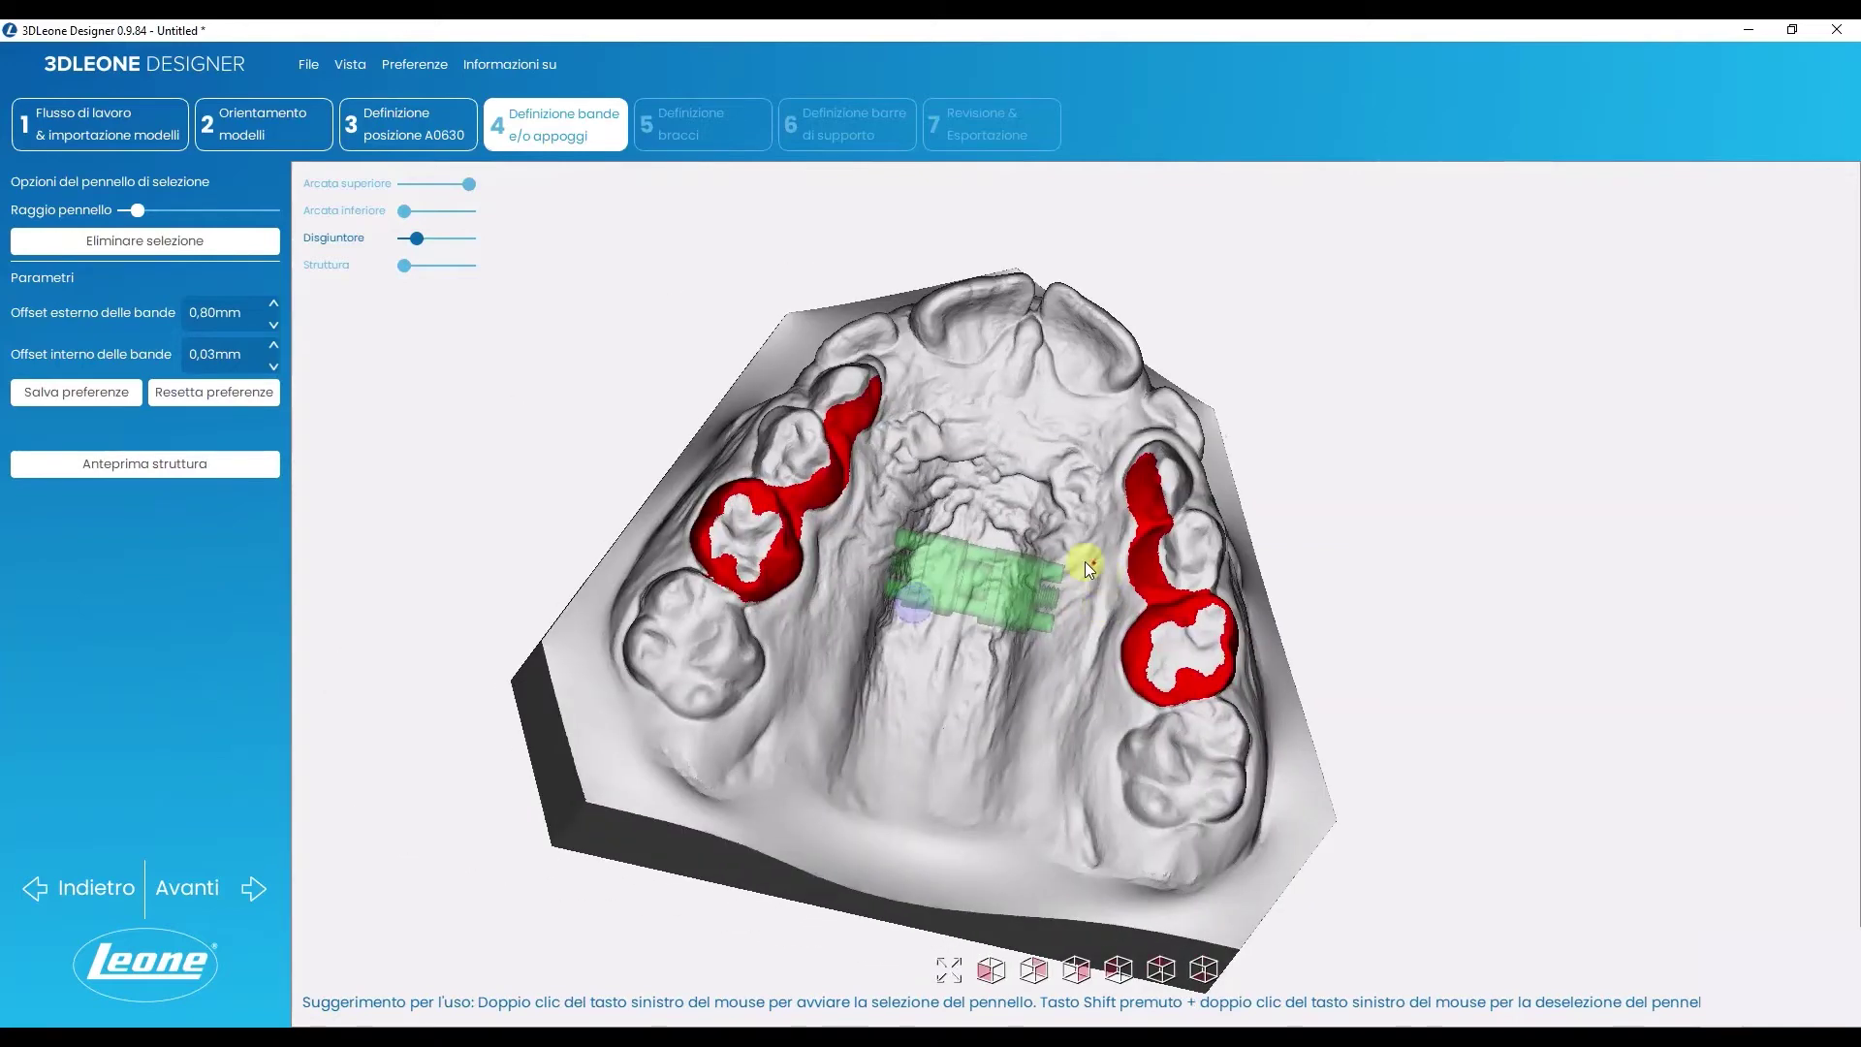
Define the Anteriore destro and Anteriore sinistro arms, reshaping the right arm's nodes.
{"action": "left_click", "coordinate": [250, 887]}
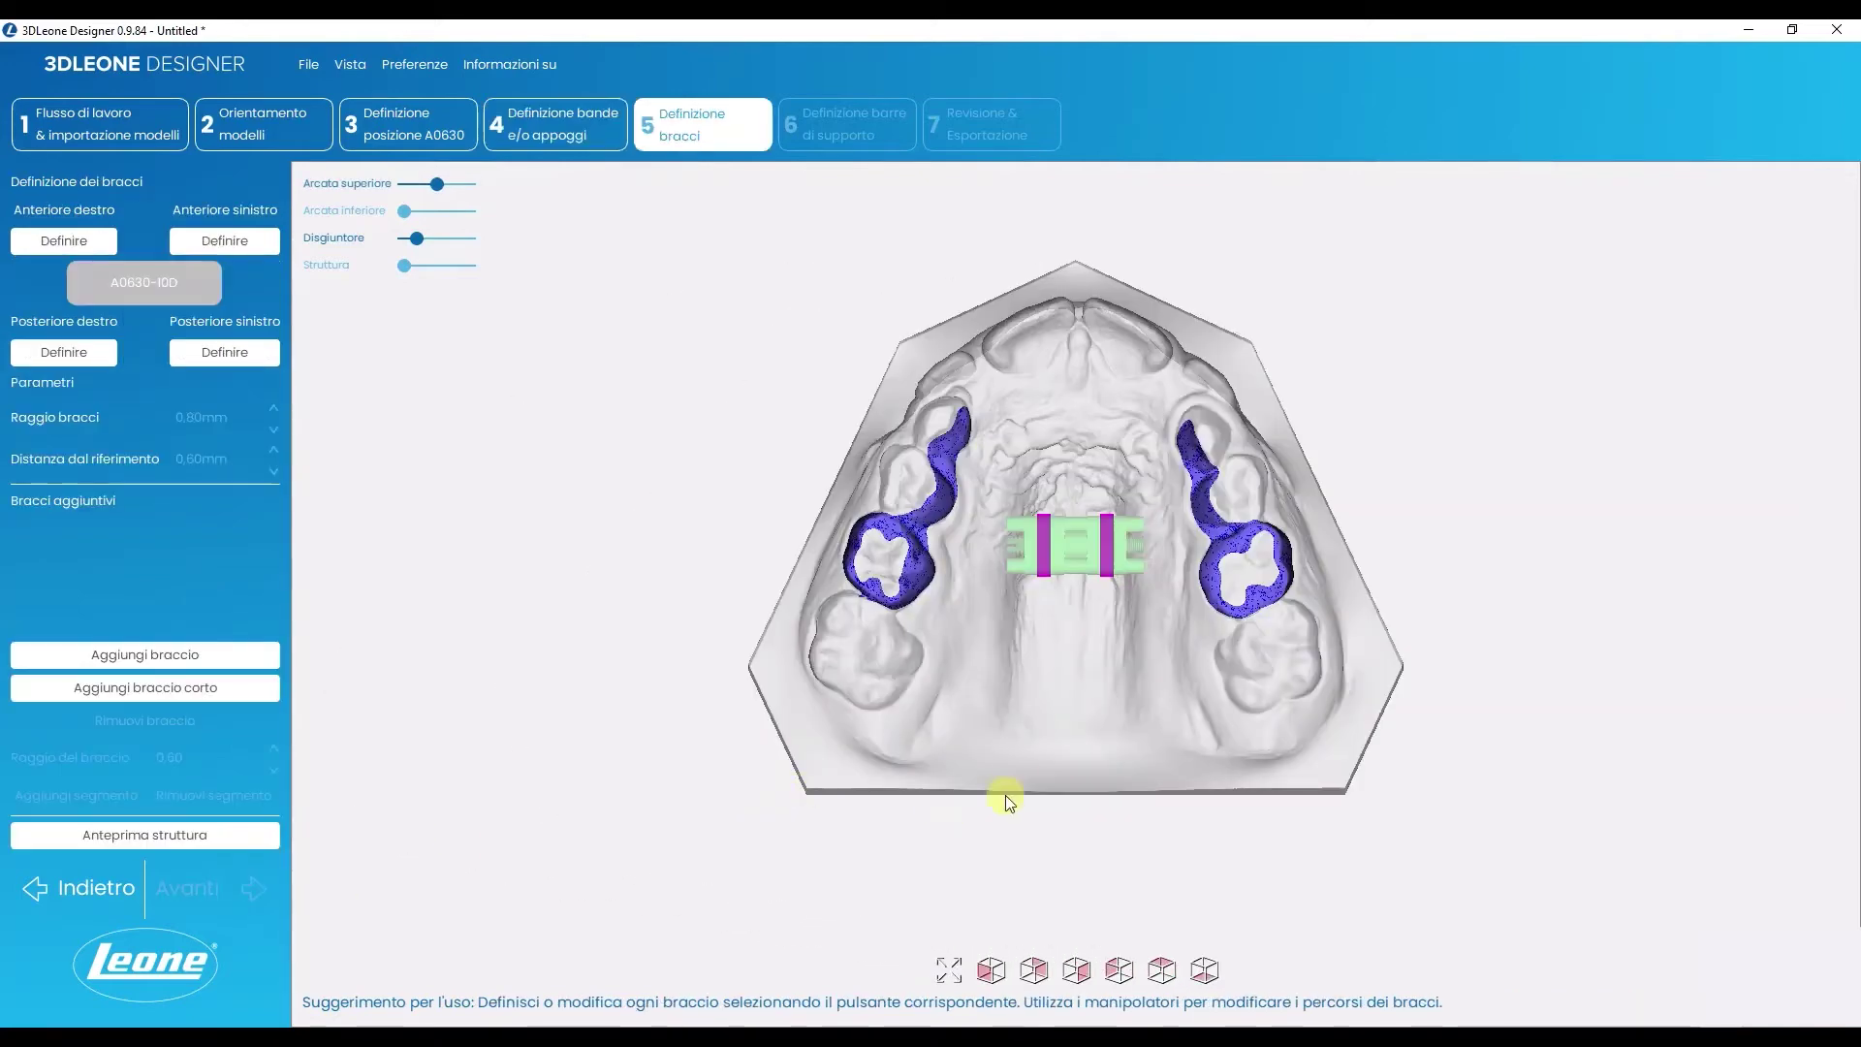
{"action": "left_click", "coordinate": [97, 241]}
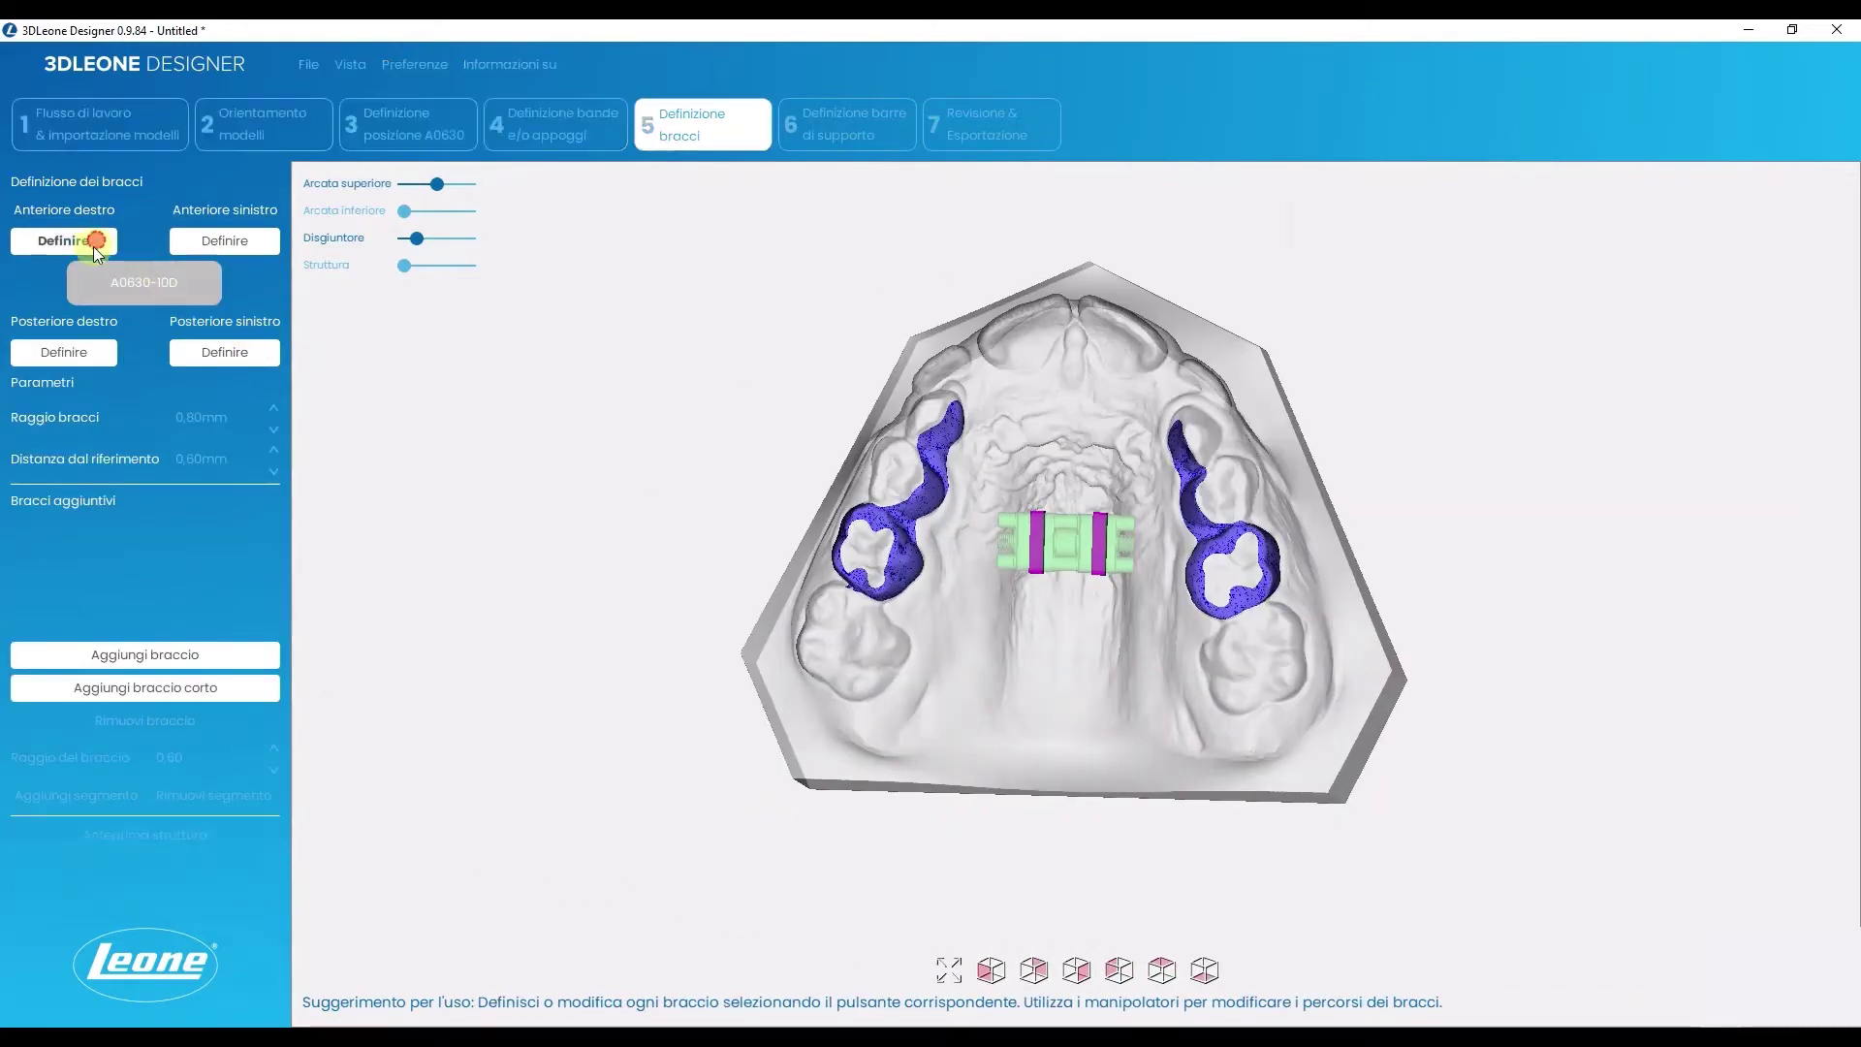
{"action": "left_click", "coordinate": [826, 470]}
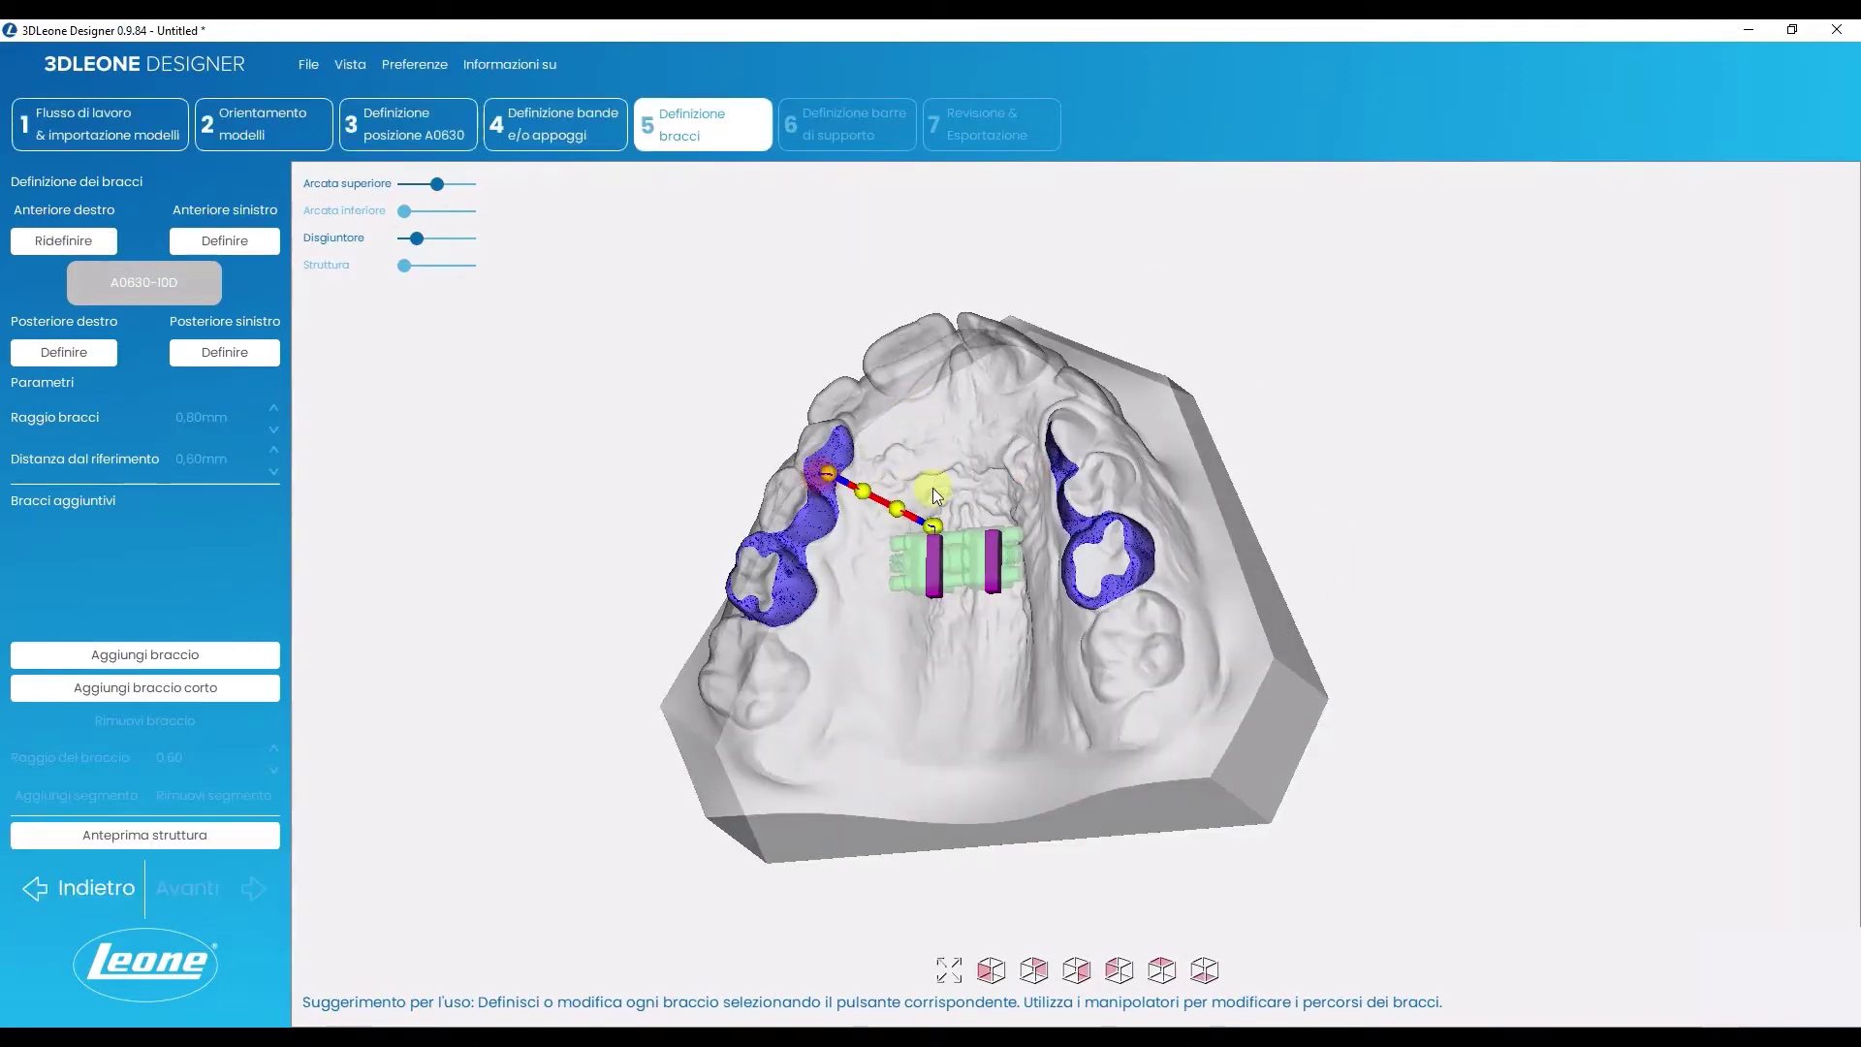
{"action": "mouse_move", "coordinate": [933, 487]}
{"action": "right_mouse_down"}
{"action": "mouse_move", "coordinate": [1049, 670]}
{"action": "mouse_move", "coordinate": [1062, 508]}
{"action": "mouse_move", "coordinate": [1044, 403]}
{"action": "mouse_move", "coordinate": [1037, 485]}
{"action": "mouse_move", "coordinate": [992, 471]}
{"action": "right_mouse_up"}
{"action": "left_click_drag", "start_coordinate": [922, 485], "coordinate": [927, 479]}
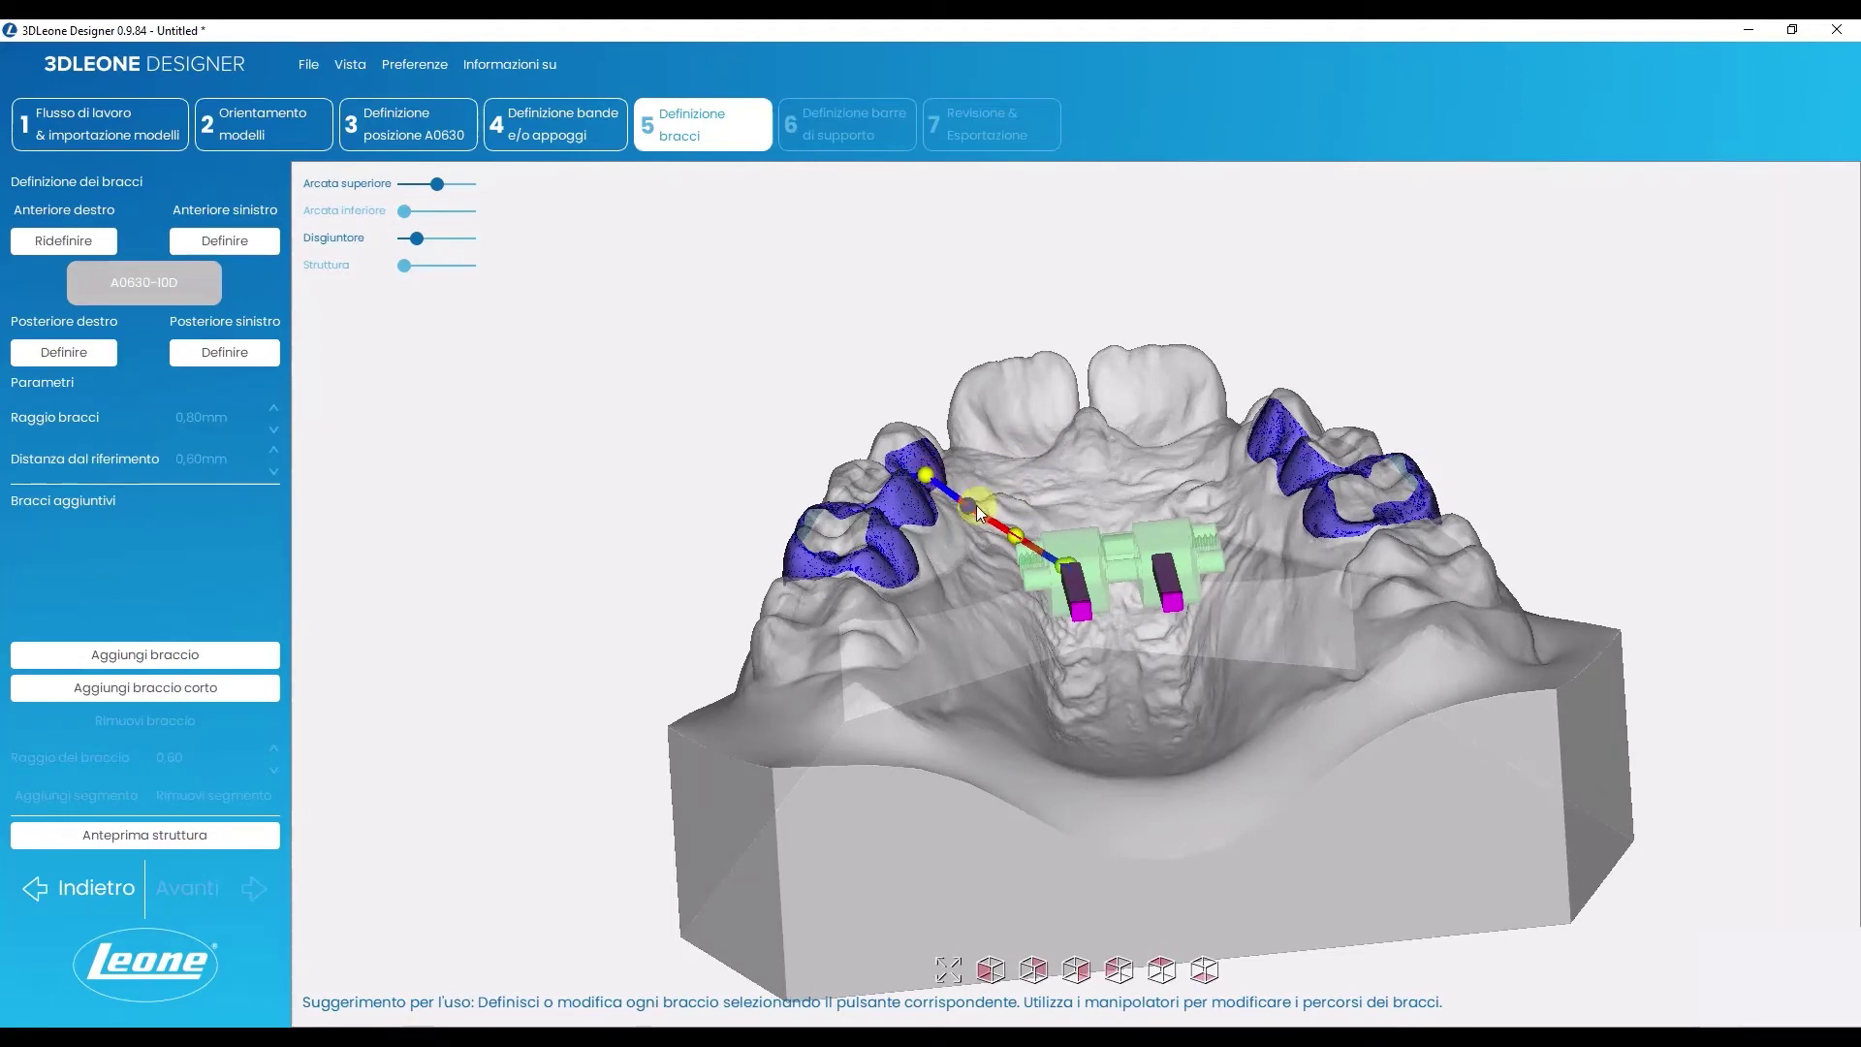
{"action": "left_click_drag", "start_coordinate": [1017, 539], "coordinate": [939, 476]}
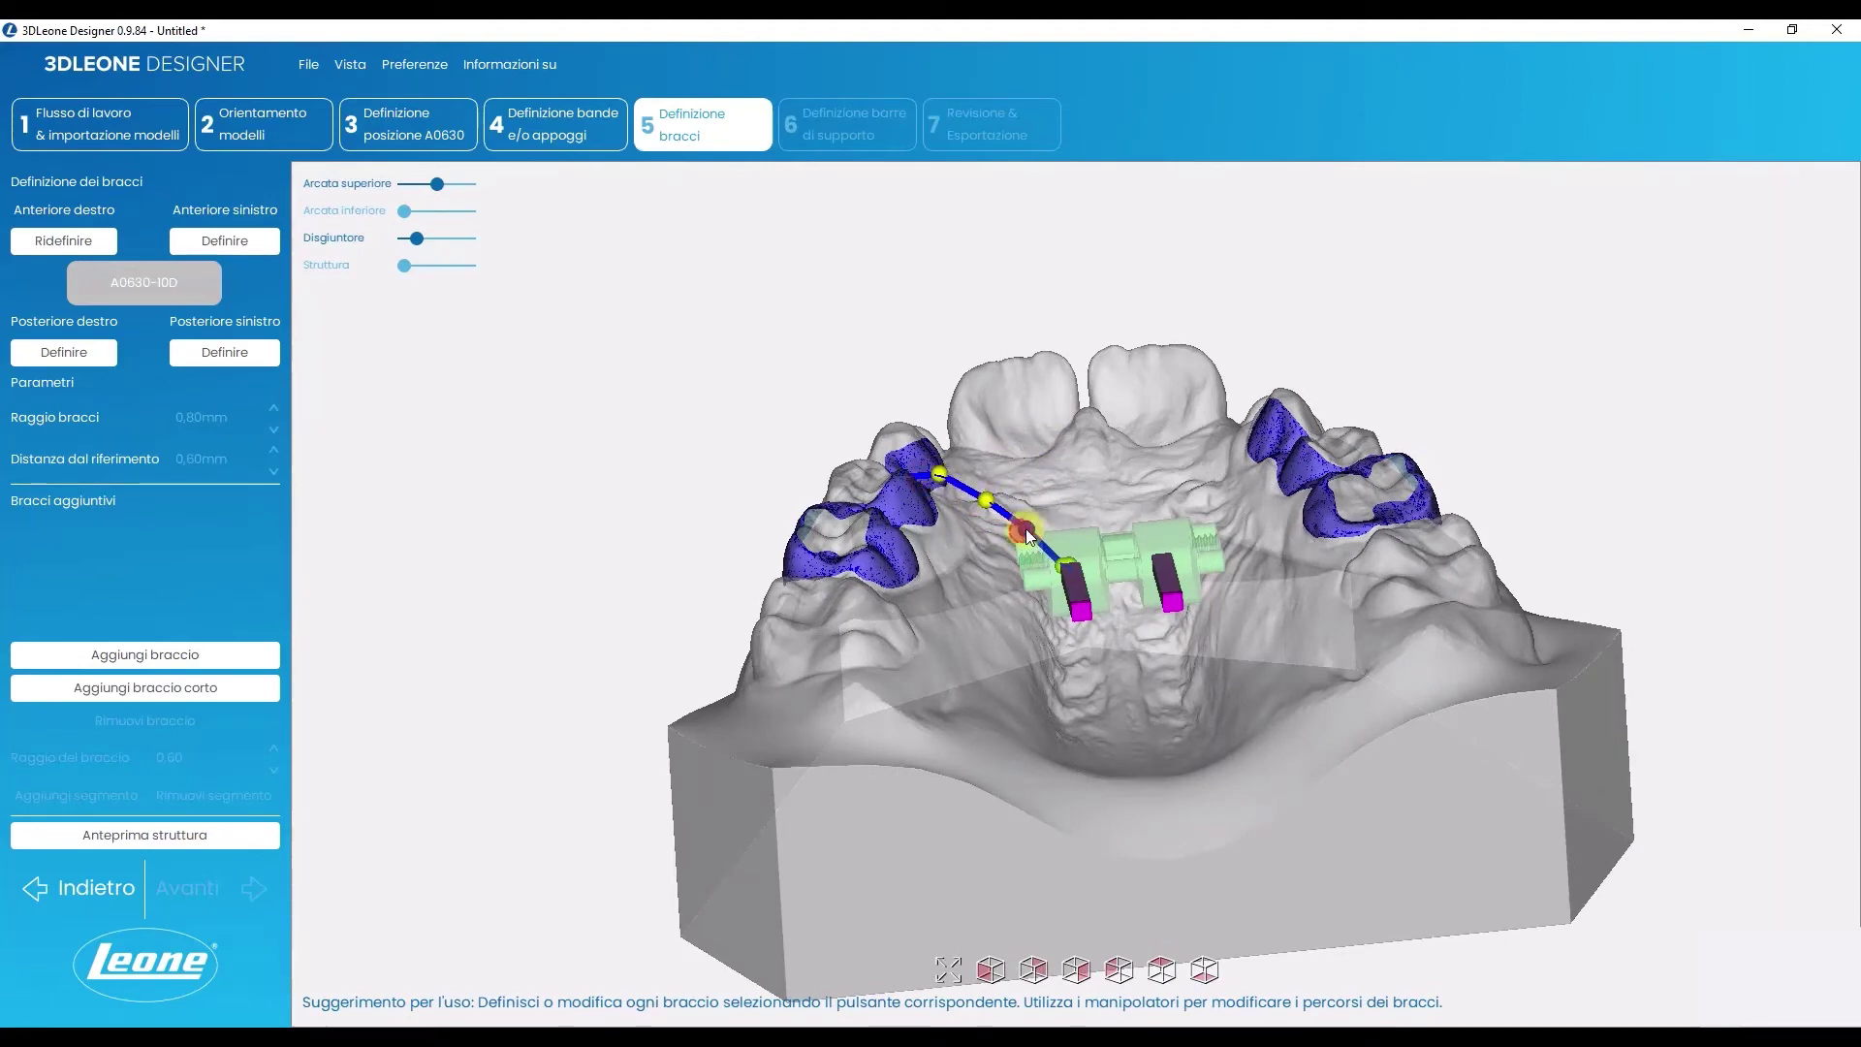
{"action": "left_click", "coordinate": [243, 252]}
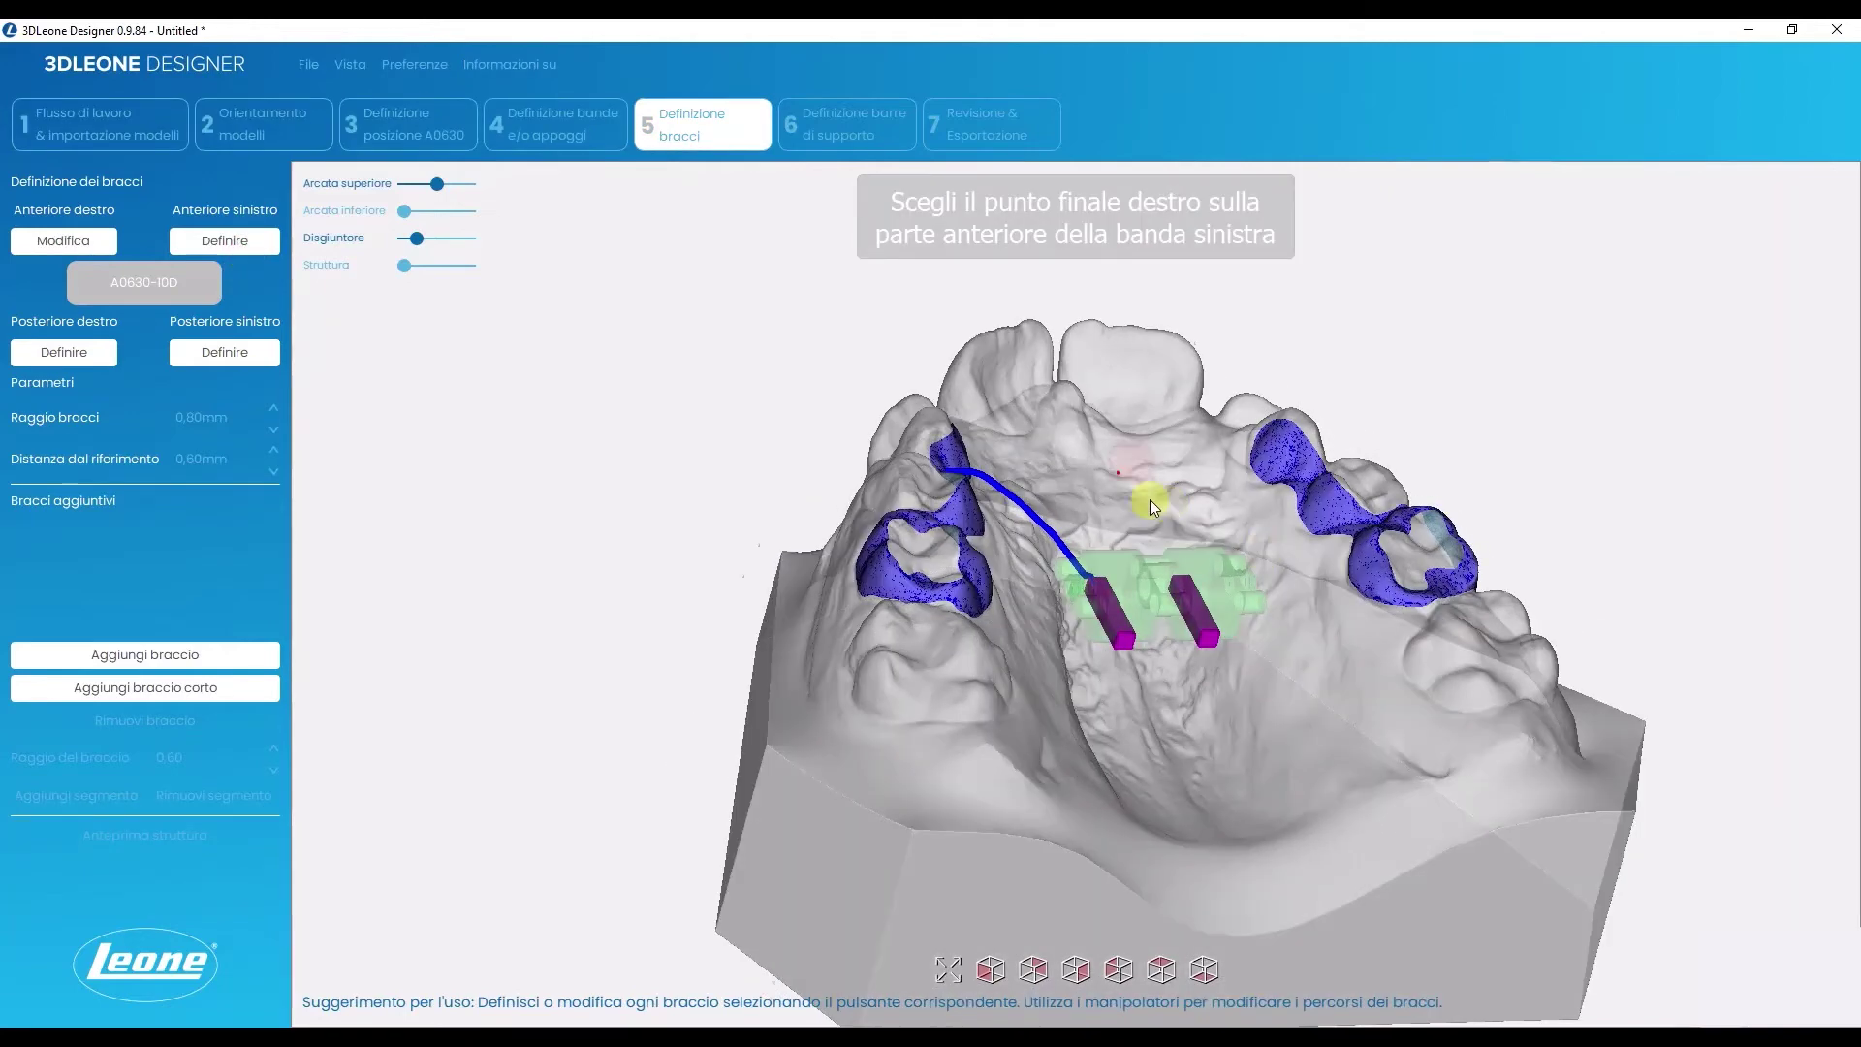
{"action": "left_click", "coordinate": [1310, 498]}
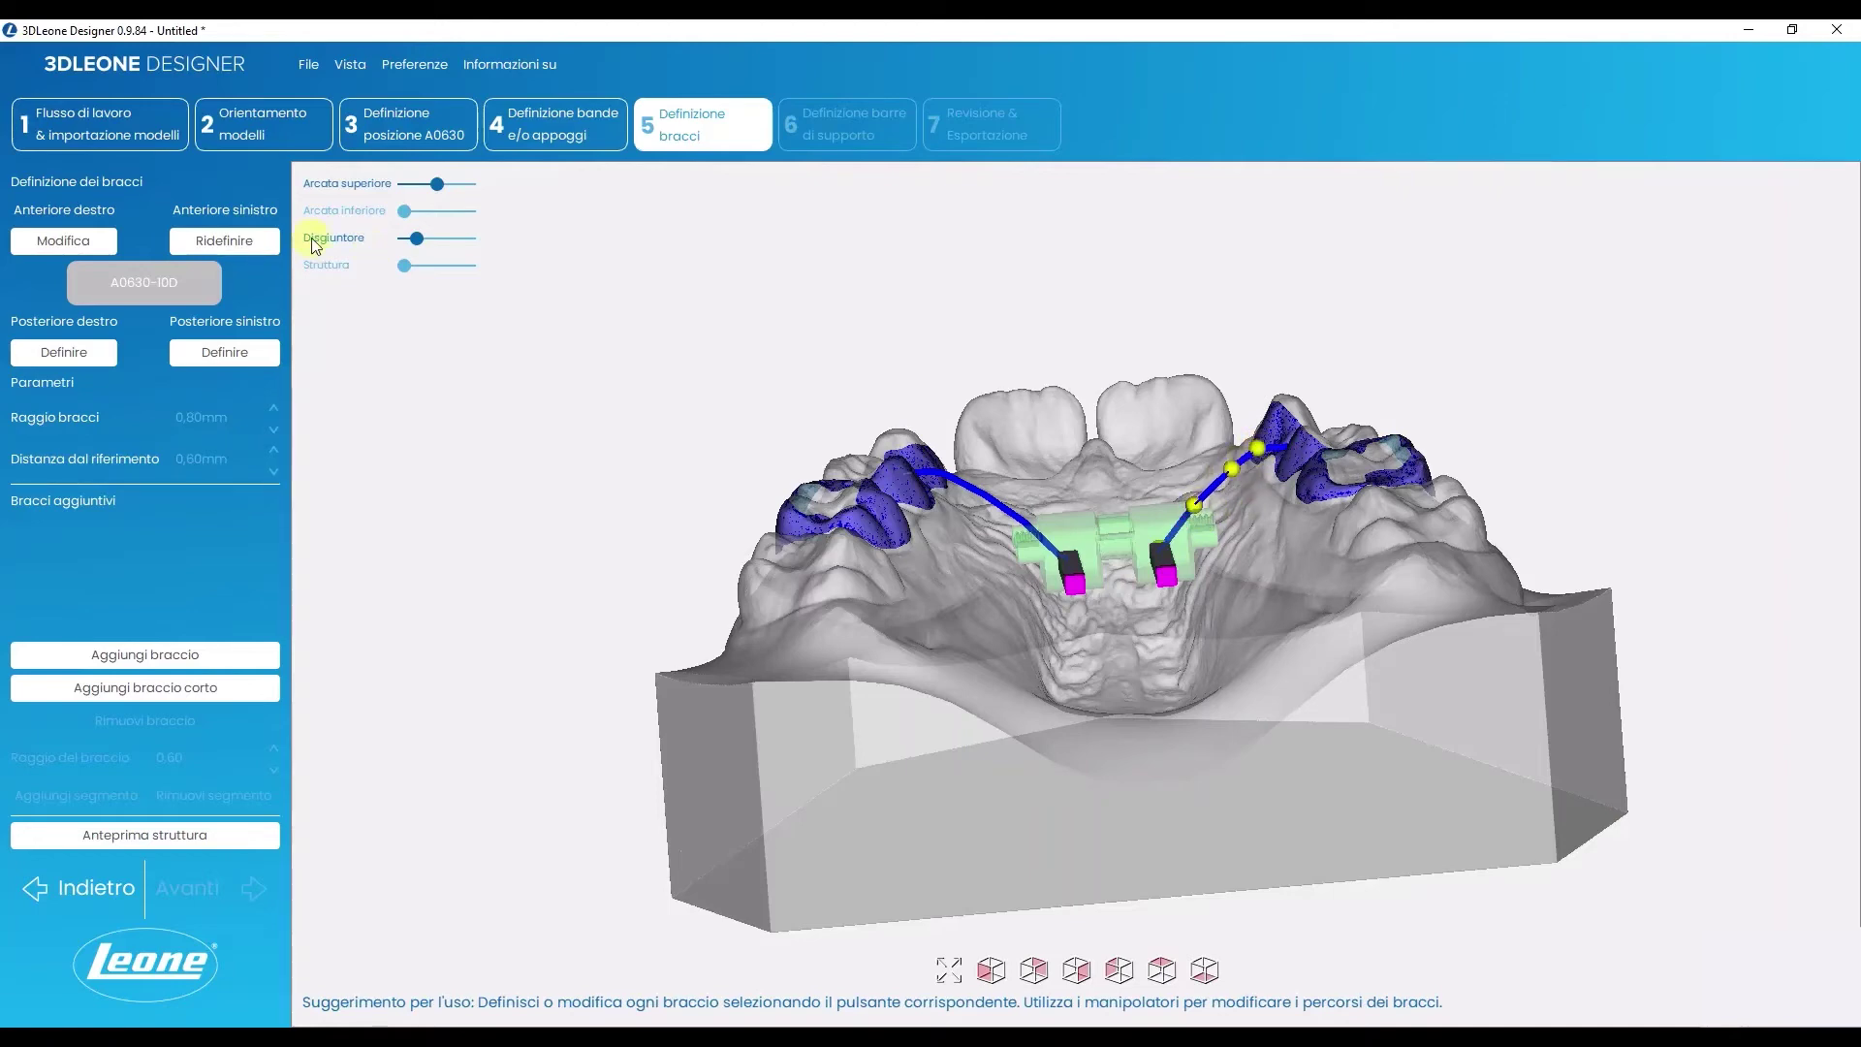
Define the Posteriore destro and Posteriore sinistro arms, each ending on its band.
{"action": "left_click", "coordinate": [107, 346]}
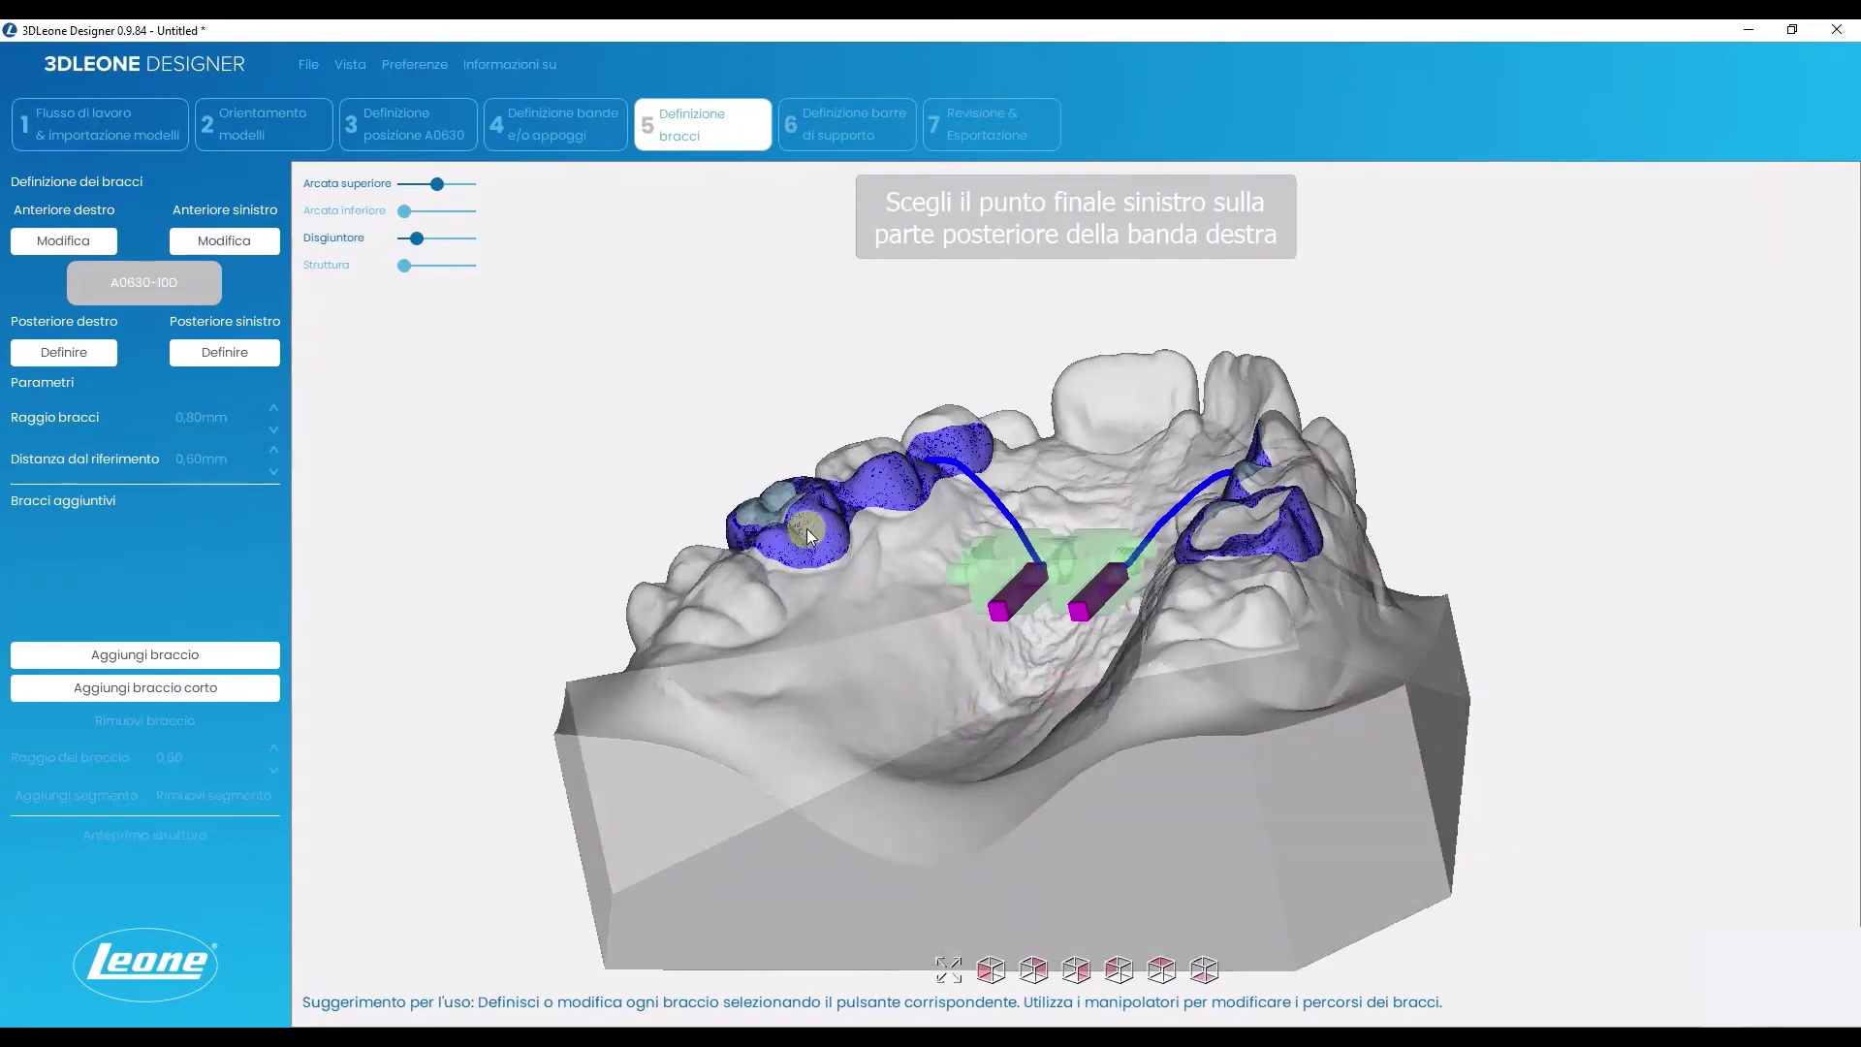
{"action": "left_click", "coordinate": [810, 536]}
{"action": "left_click_drag", "start_coordinate": [809, 536], "coordinate": [1097, 647]}
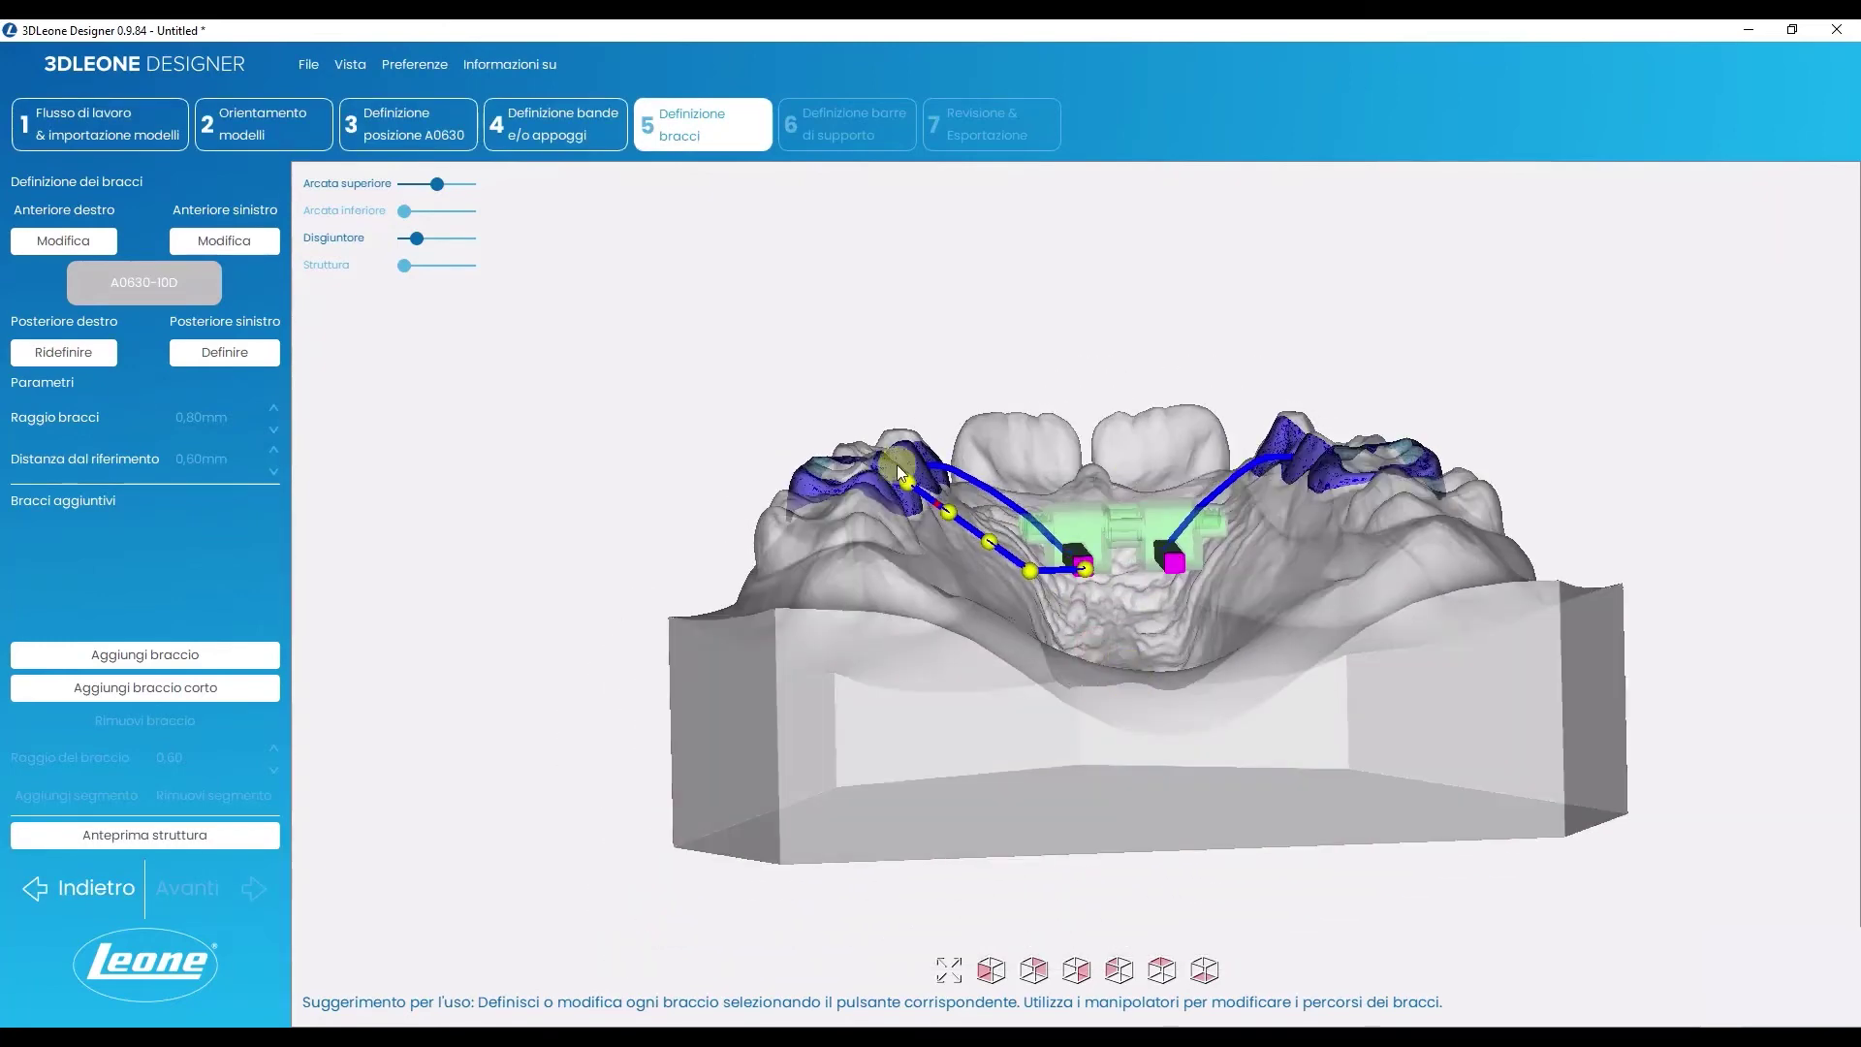
{"action": "left_click_drag", "start_coordinate": [909, 479], "coordinate": [916, 479]}
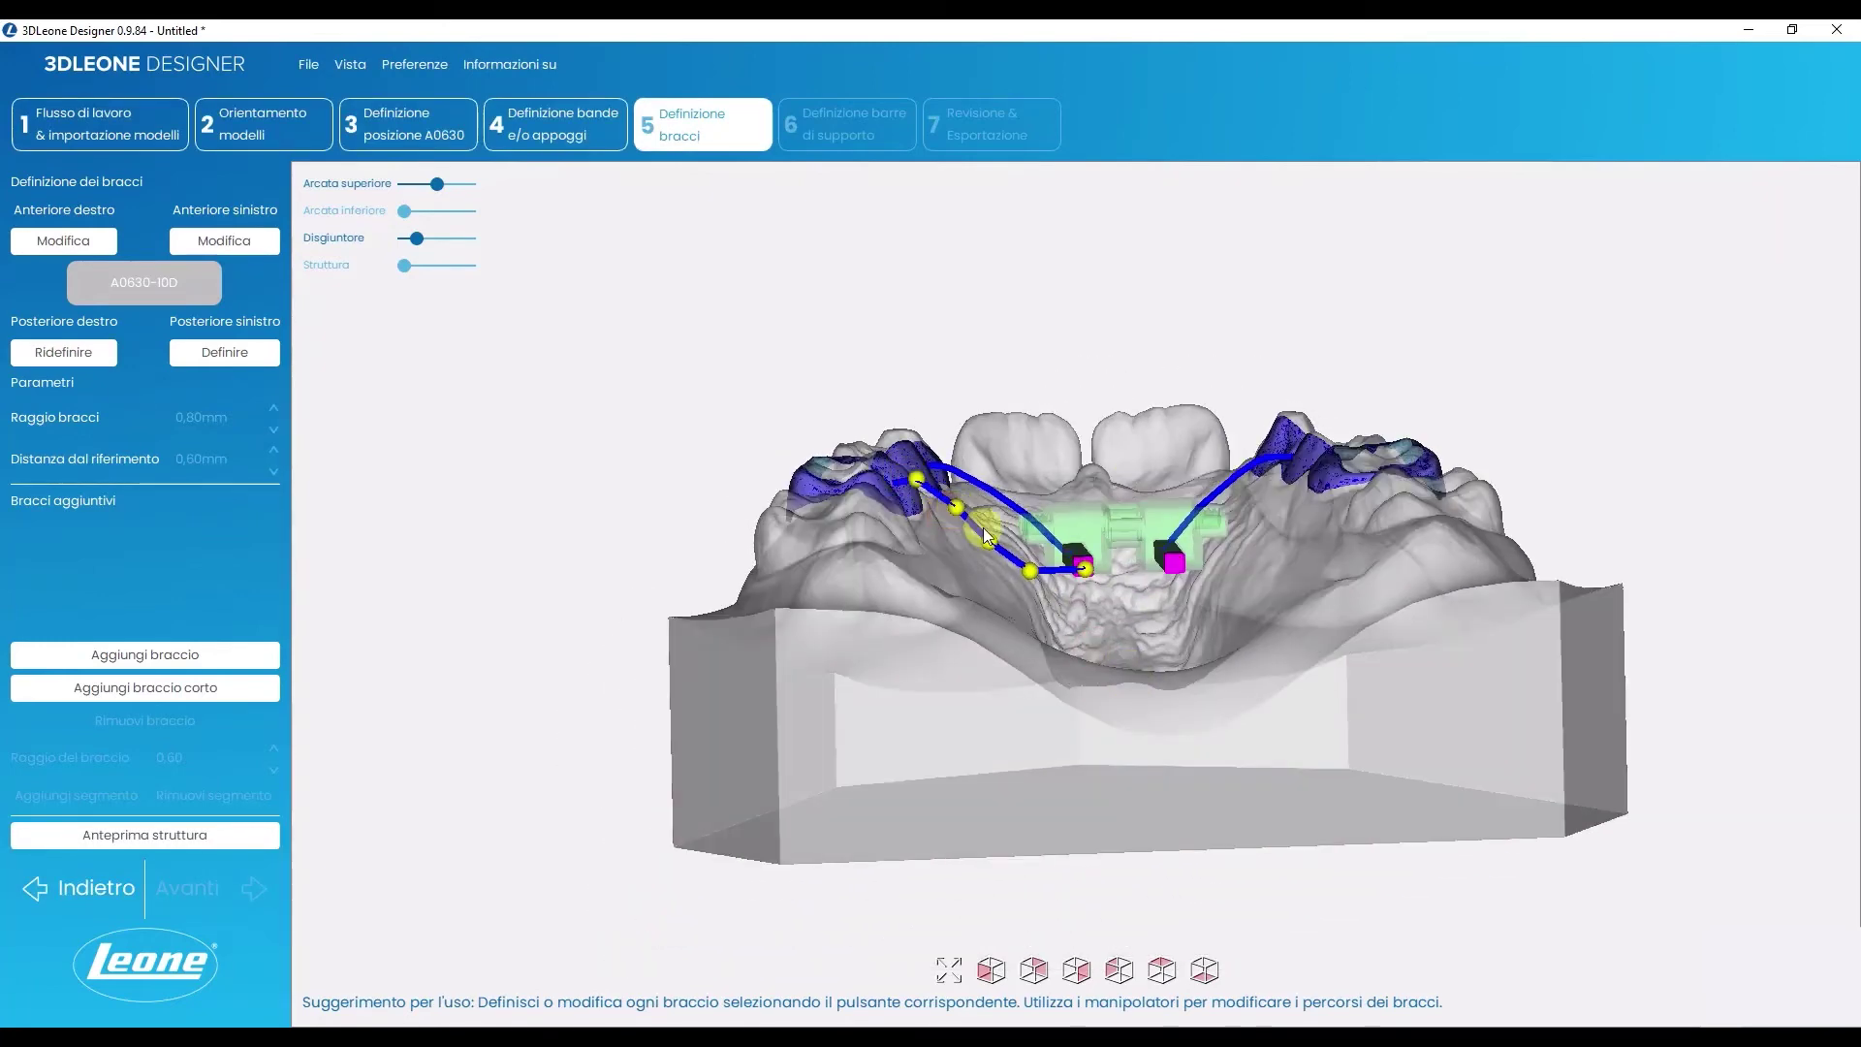
{"action": "left_click", "coordinate": [224, 352]}
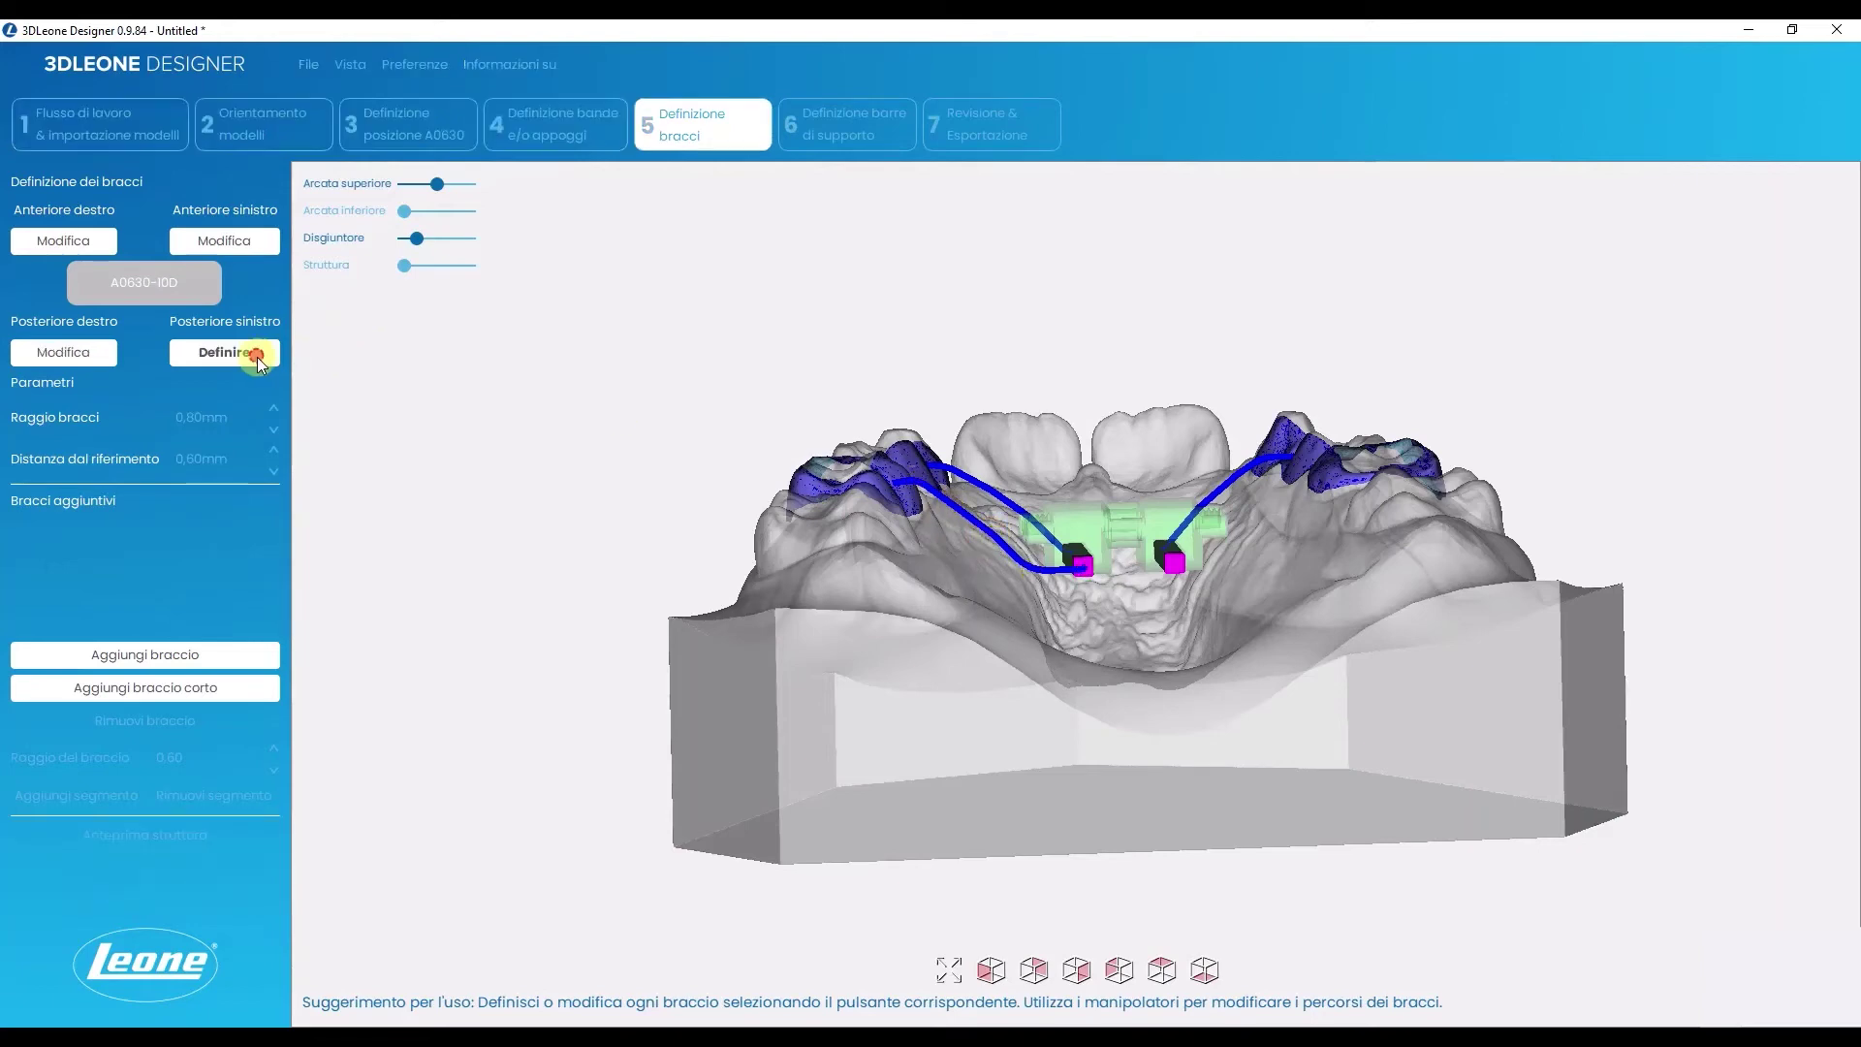
{"action": "left_click_drag", "start_coordinate": [1324, 509], "coordinate": [1370, 617]}
{"action": "left_click", "coordinate": [1385, 613]}
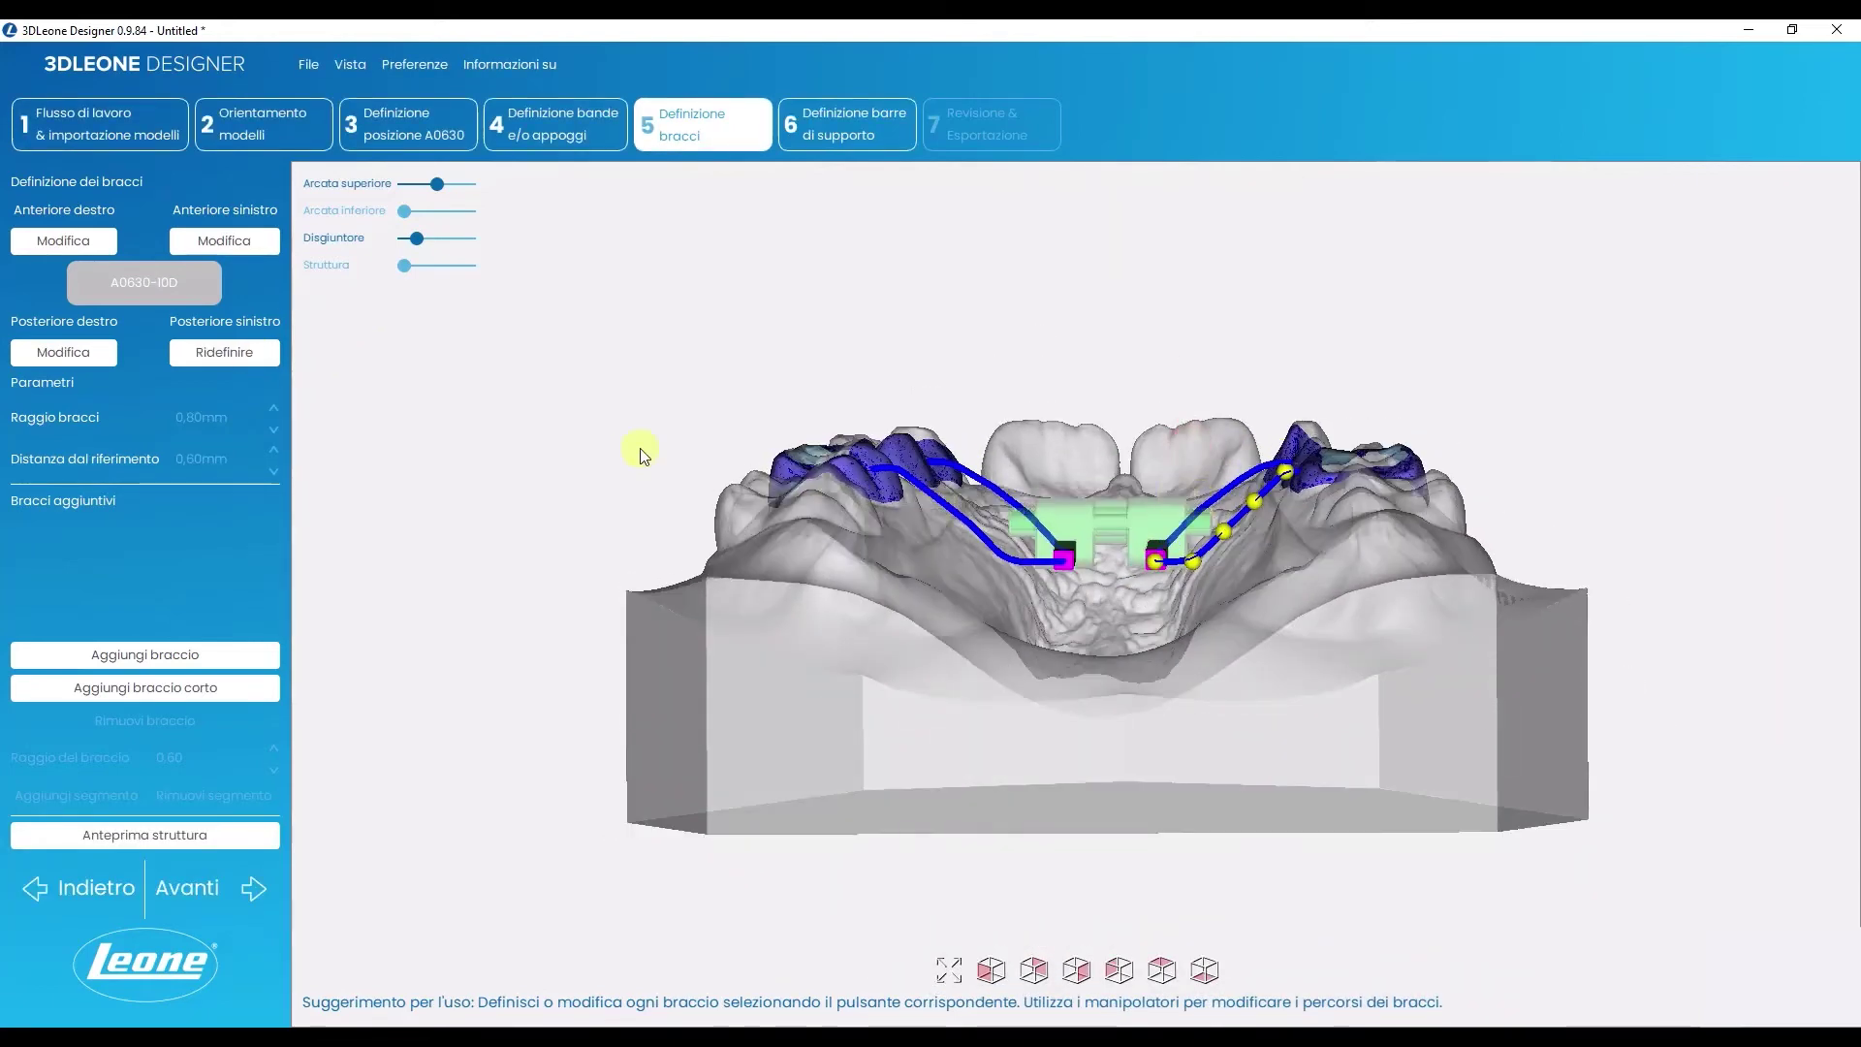
{"action": "left_click", "coordinate": [254, 886]}
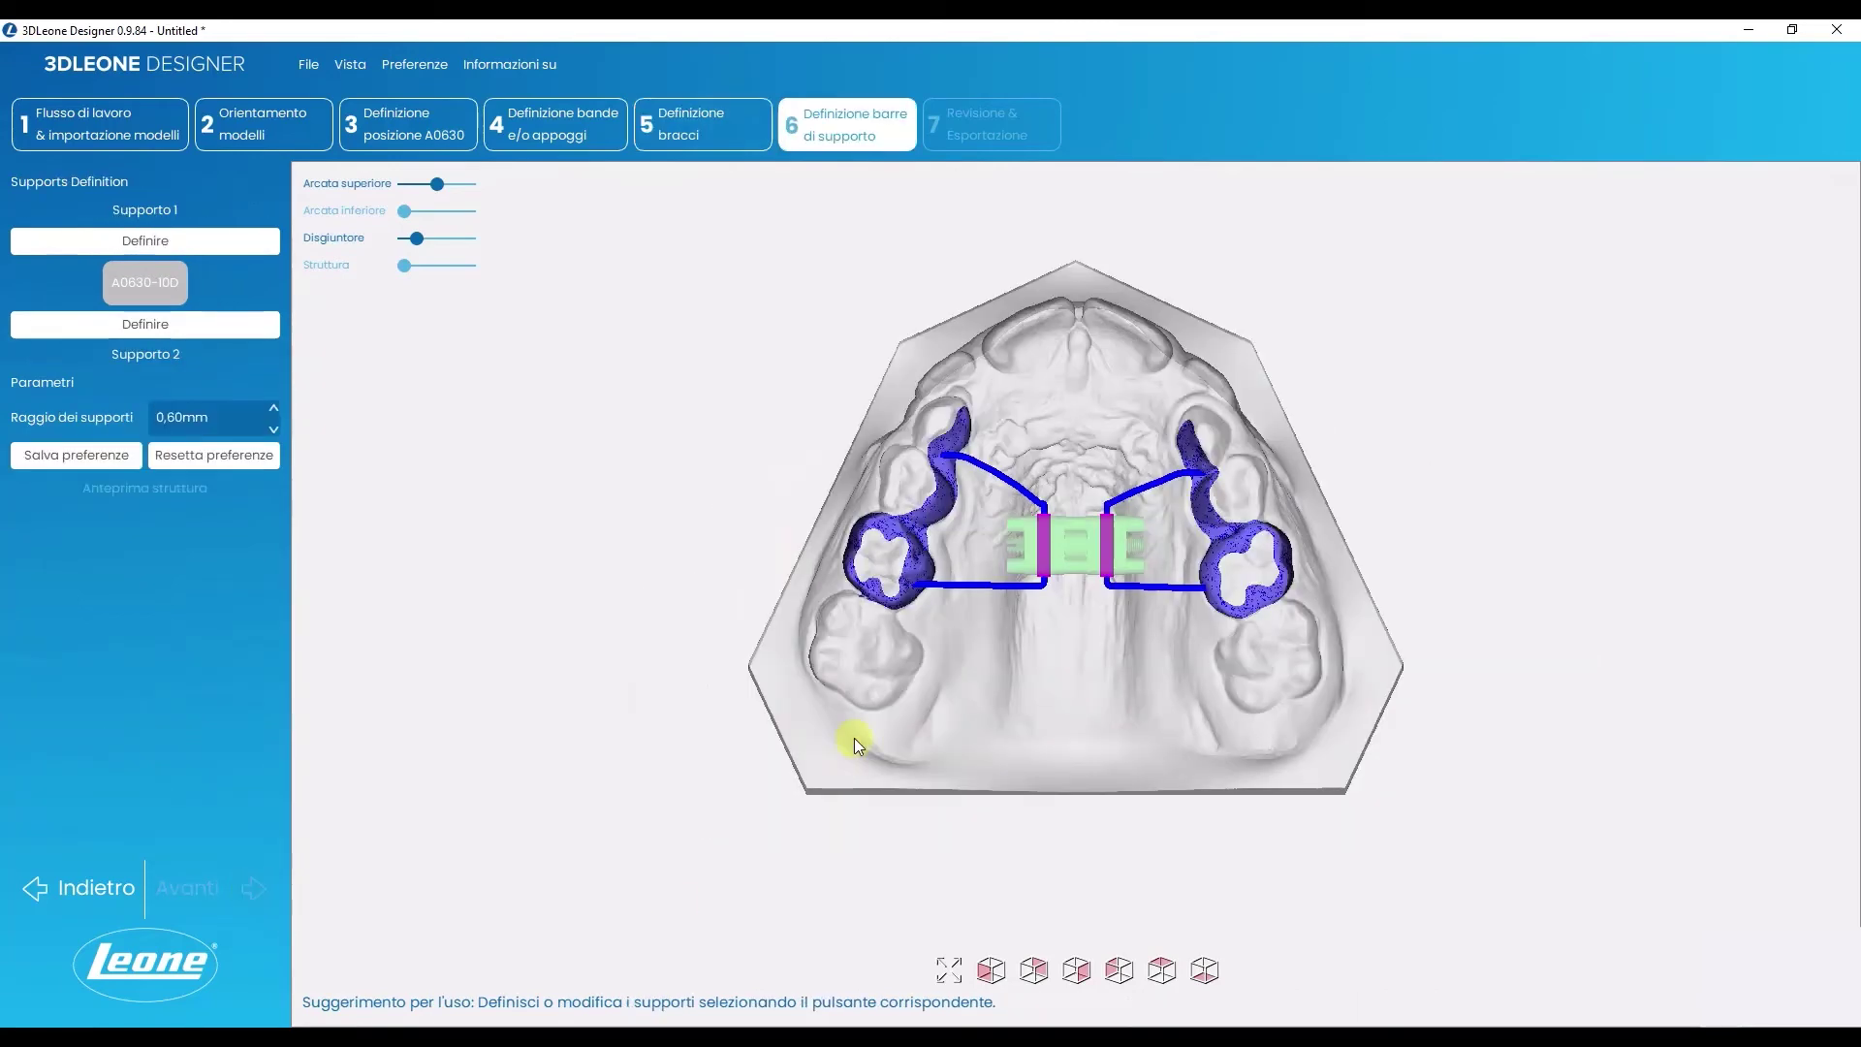
Place Supporto 1 between the left and right bands.
{"action": "left_click", "coordinate": [243, 241]}
{"action": "mouse_move", "coordinate": [1005, 498]}
{"action": "left_mouse_down"}
{"action": "mouse_move", "coordinate": [894, 416]}
{"action": "mouse_move", "coordinate": [1161, 498]}
{"action": "left_mouse_up"}
{"action": "double_click", "coordinate": [907, 433]}
{"action": "double_click", "coordinate": [1270, 475]}
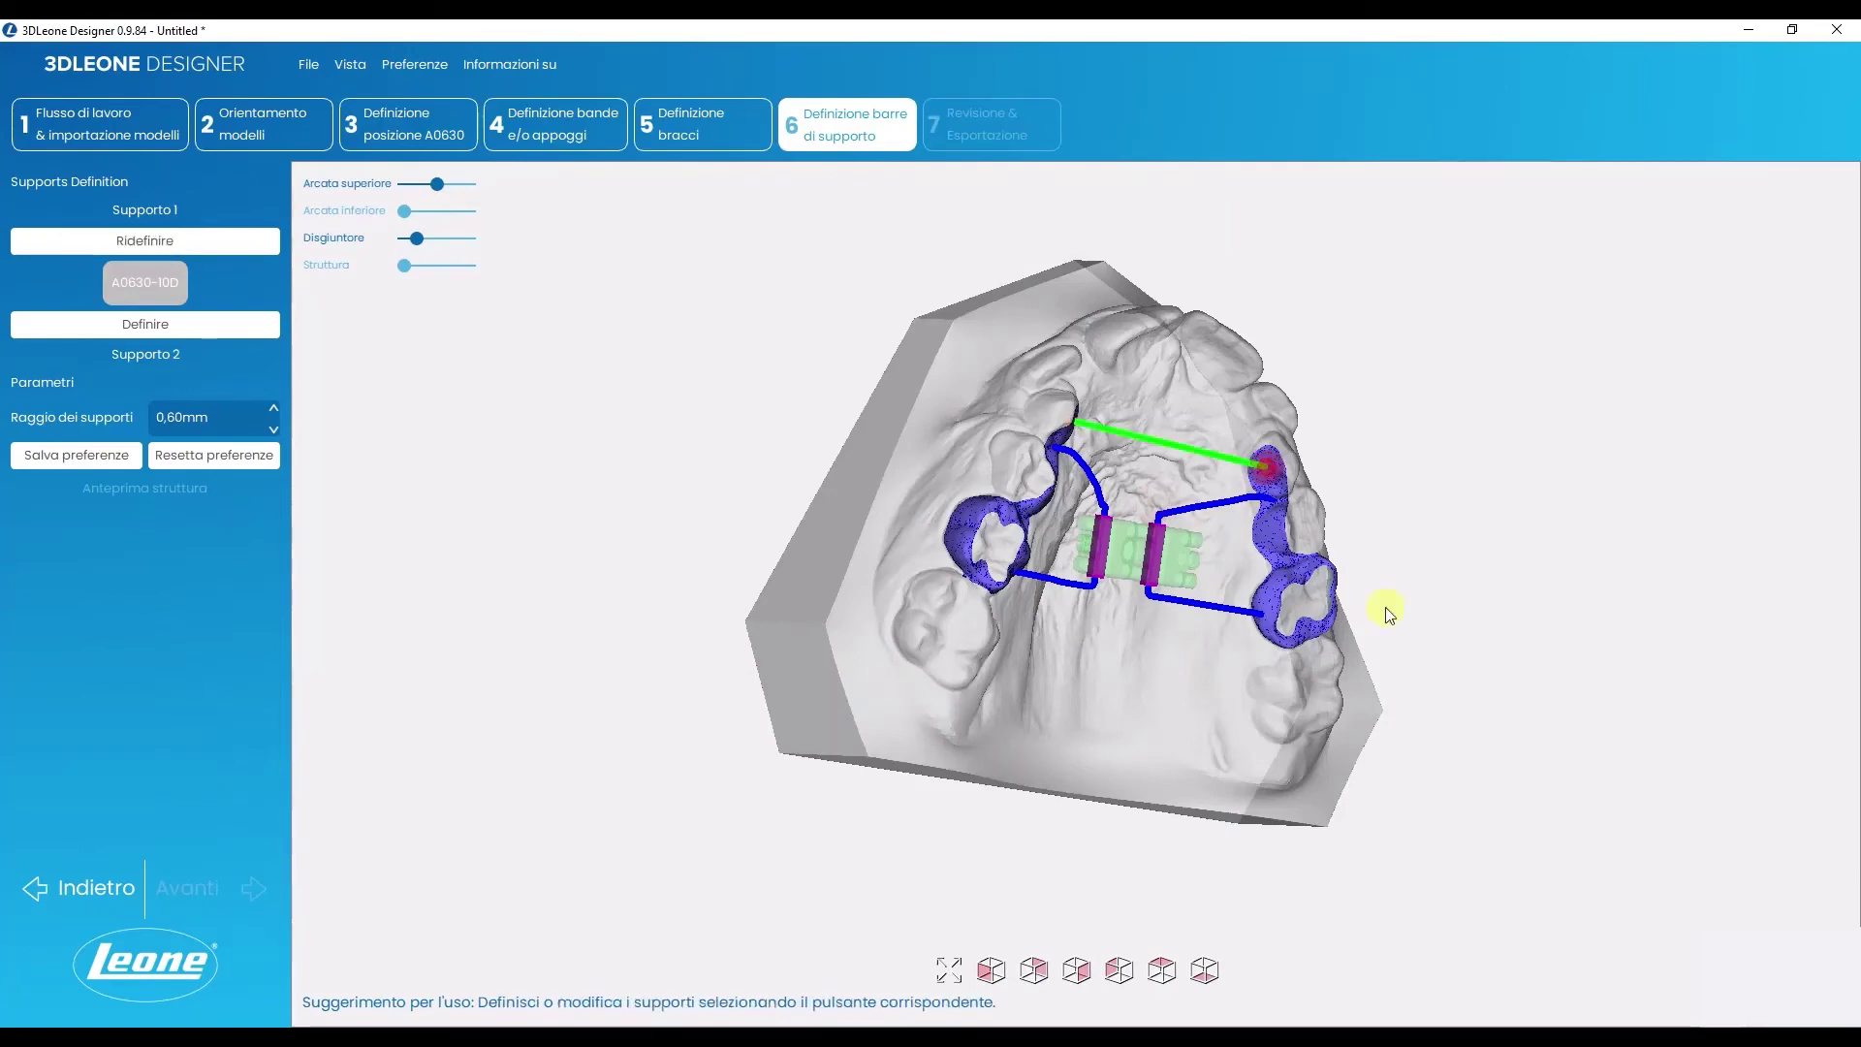
{"action": "left_click_drag", "start_coordinate": [1392, 611], "coordinate": [1441, 631]}
Place Supporto 2 between the bands and generate the expander structure.
{"action": "left_click", "coordinate": [120, 332]}
{"action": "mouse_move", "coordinate": [945, 647]}
{"action": "left_mouse_down"}
{"action": "mouse_move", "coordinate": [909, 628]}
{"action": "mouse_move", "coordinate": [1242, 490]}
{"action": "left_mouse_up"}
{"action": "double_click", "coordinate": [853, 600]}
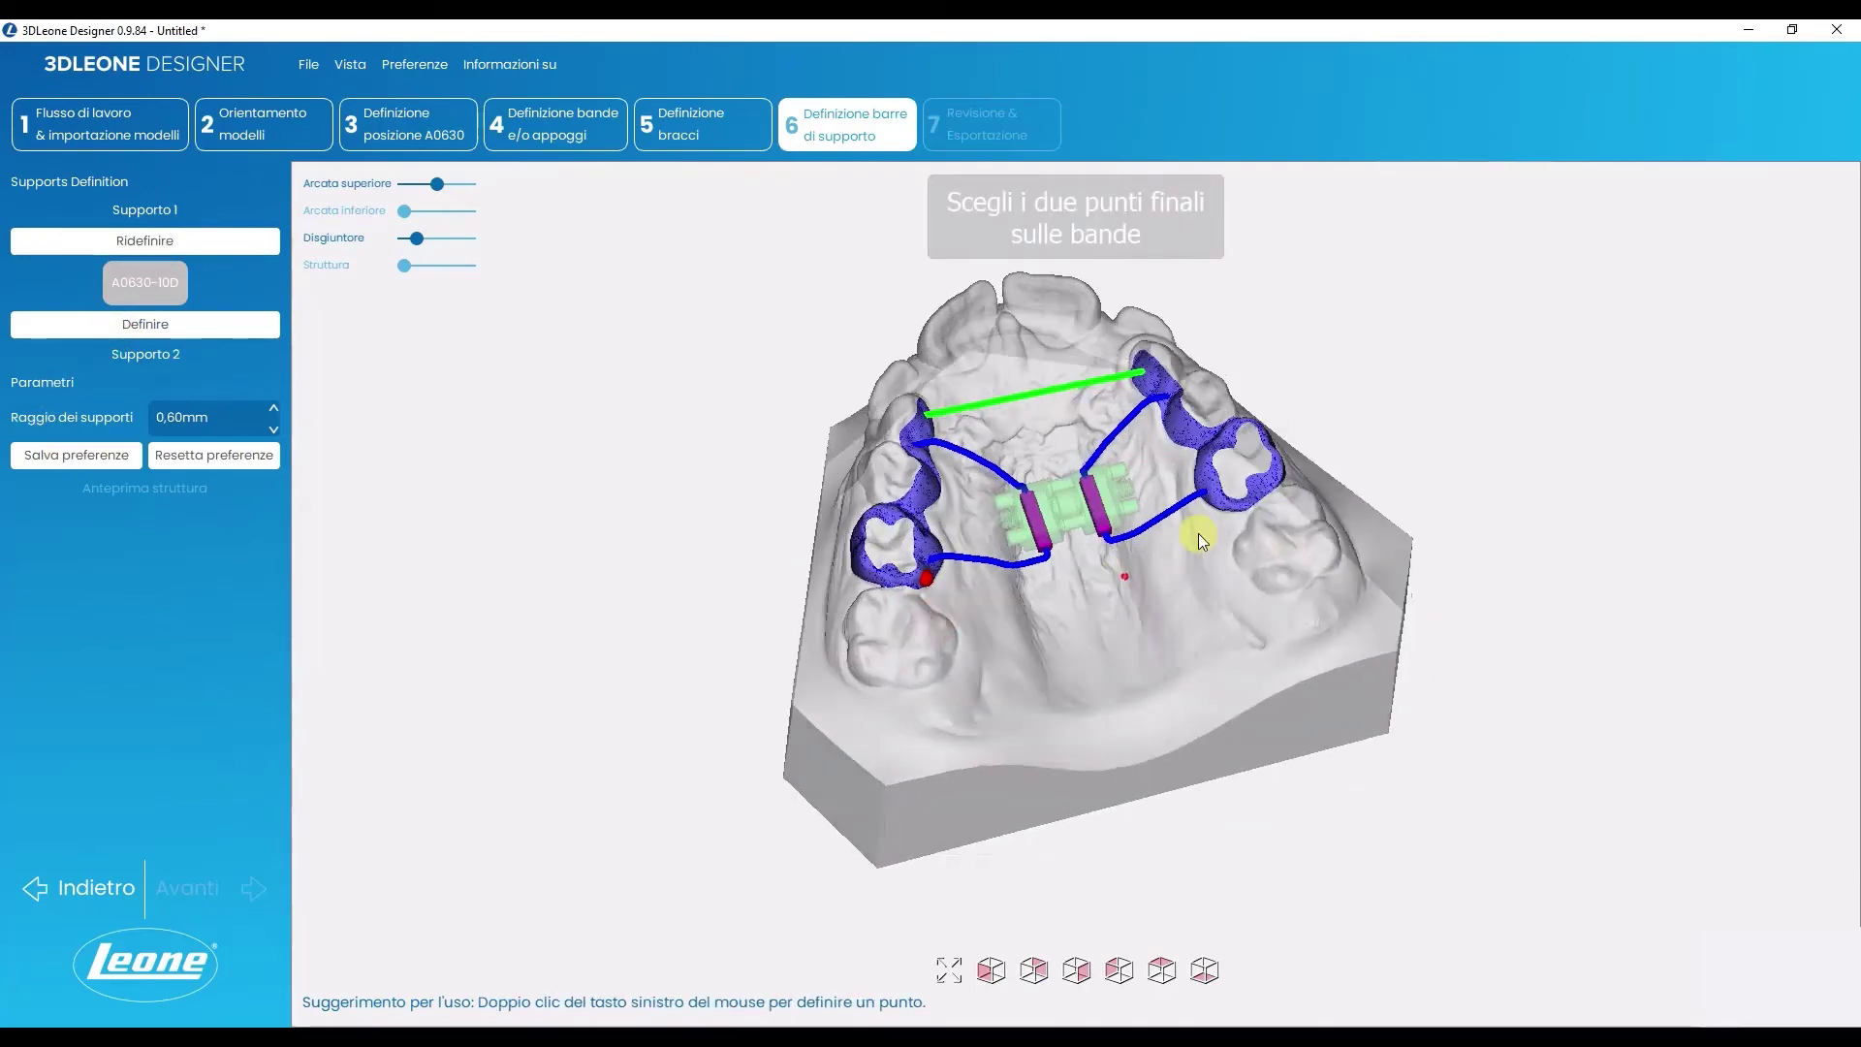
{"action": "double_click", "coordinate": [1243, 491]}
{"action": "left_click_drag", "start_coordinate": [1151, 780], "coordinate": [1101, 674]}
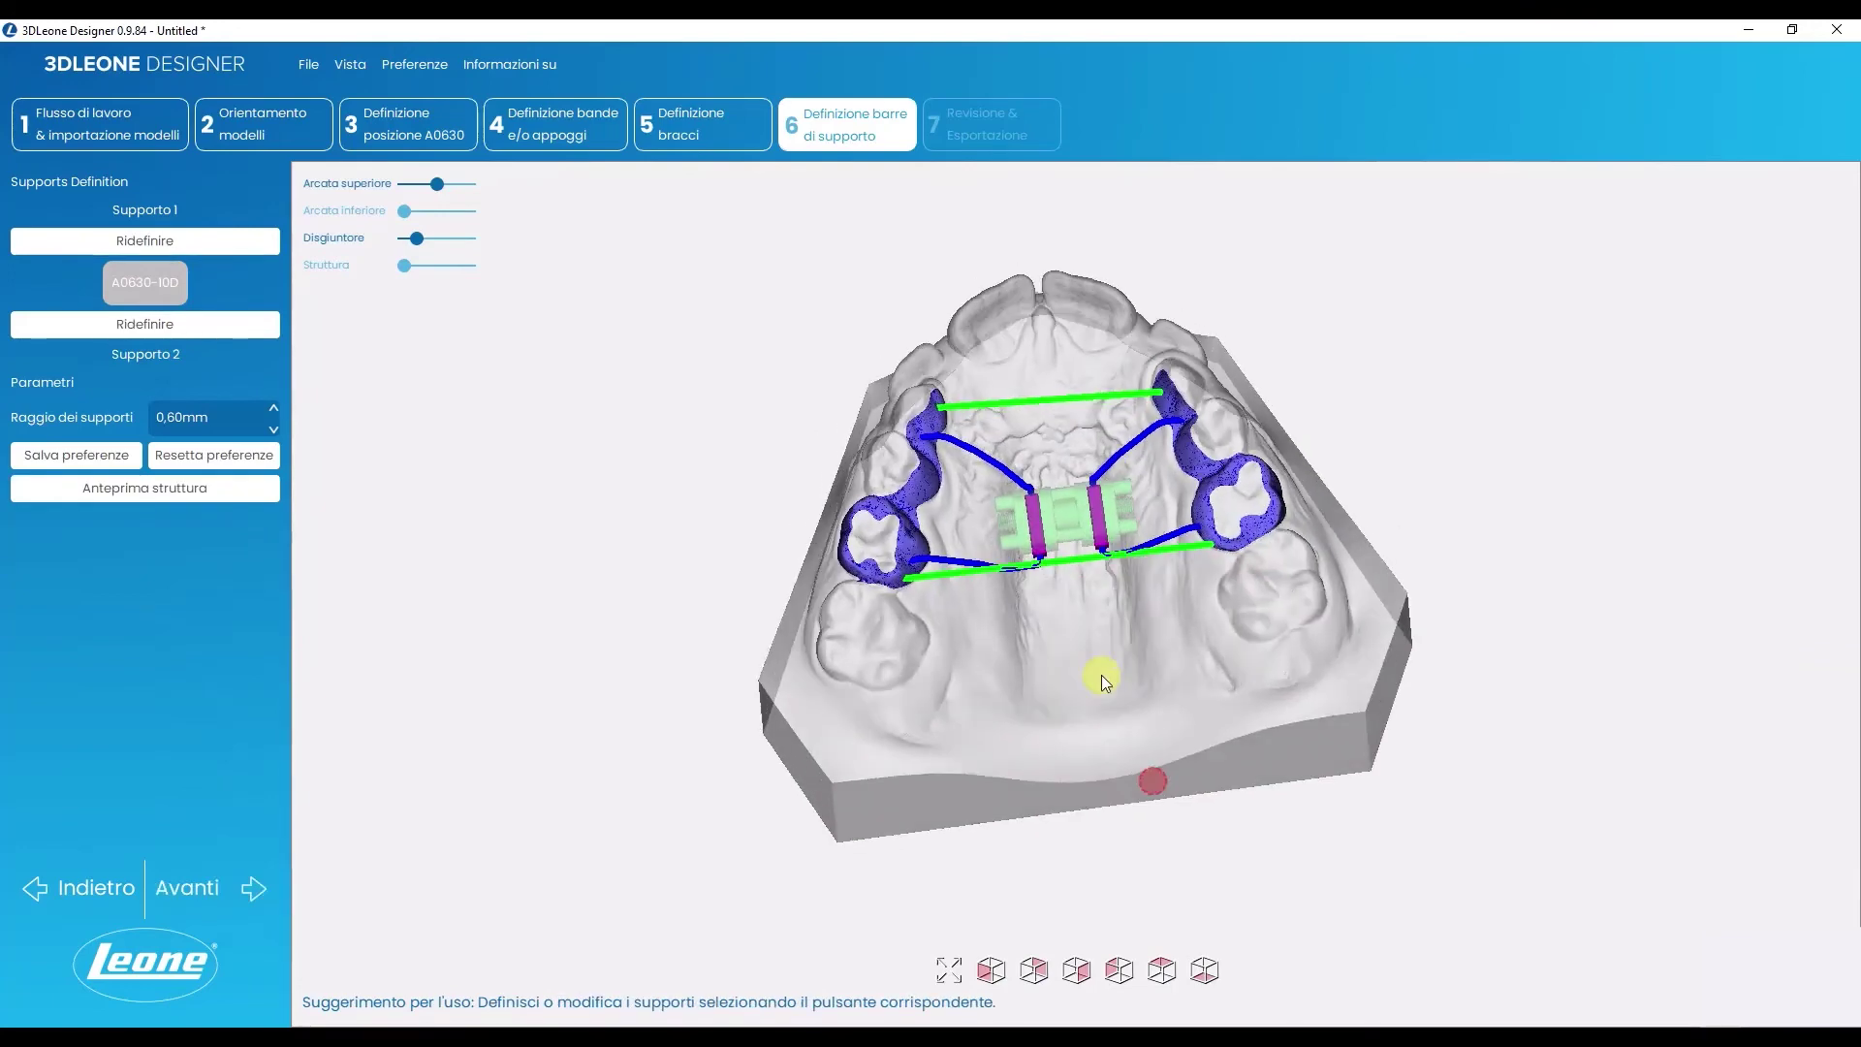
{"action": "left_click", "coordinate": [223, 887]}
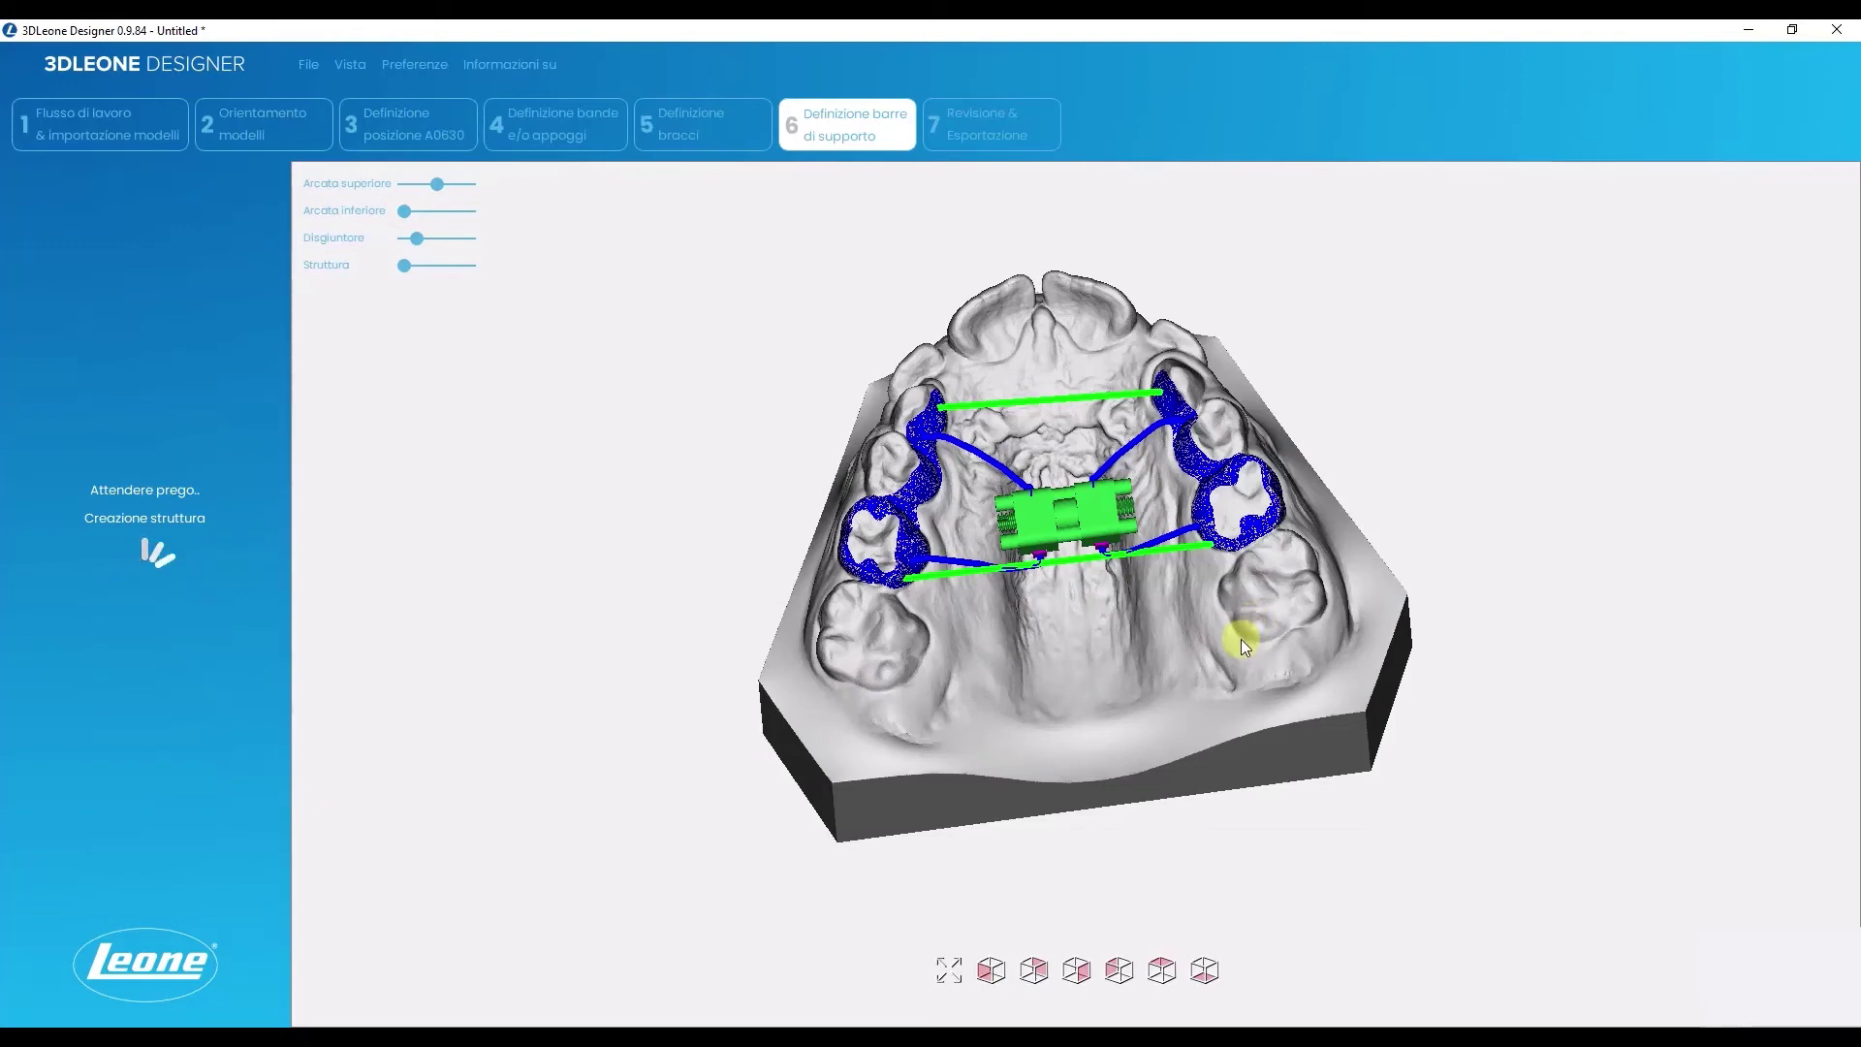
Add the label 'Leone' and fade the upper arch to semi-transparent.
{"action": "left_click_drag", "start_coordinate": [1101, 615], "coordinate": [1074, 562]}
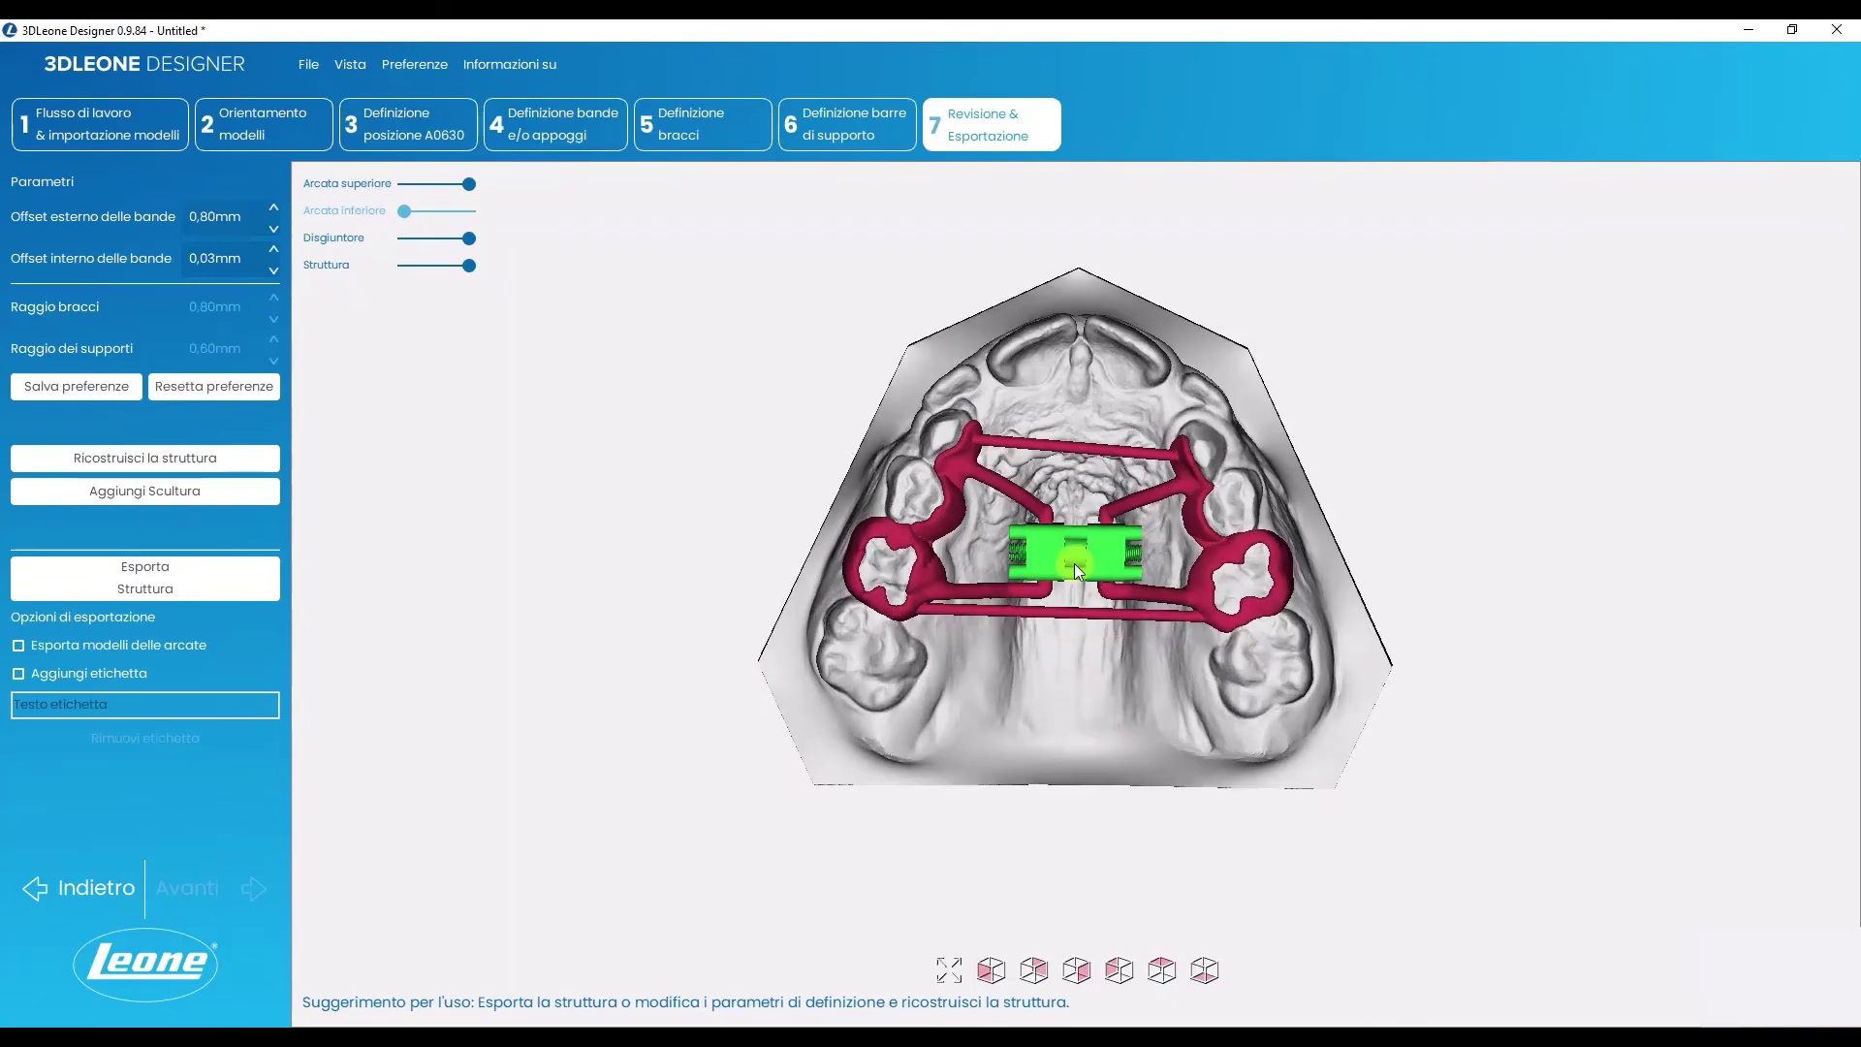
{"action": "left_click", "coordinate": [17, 672]}
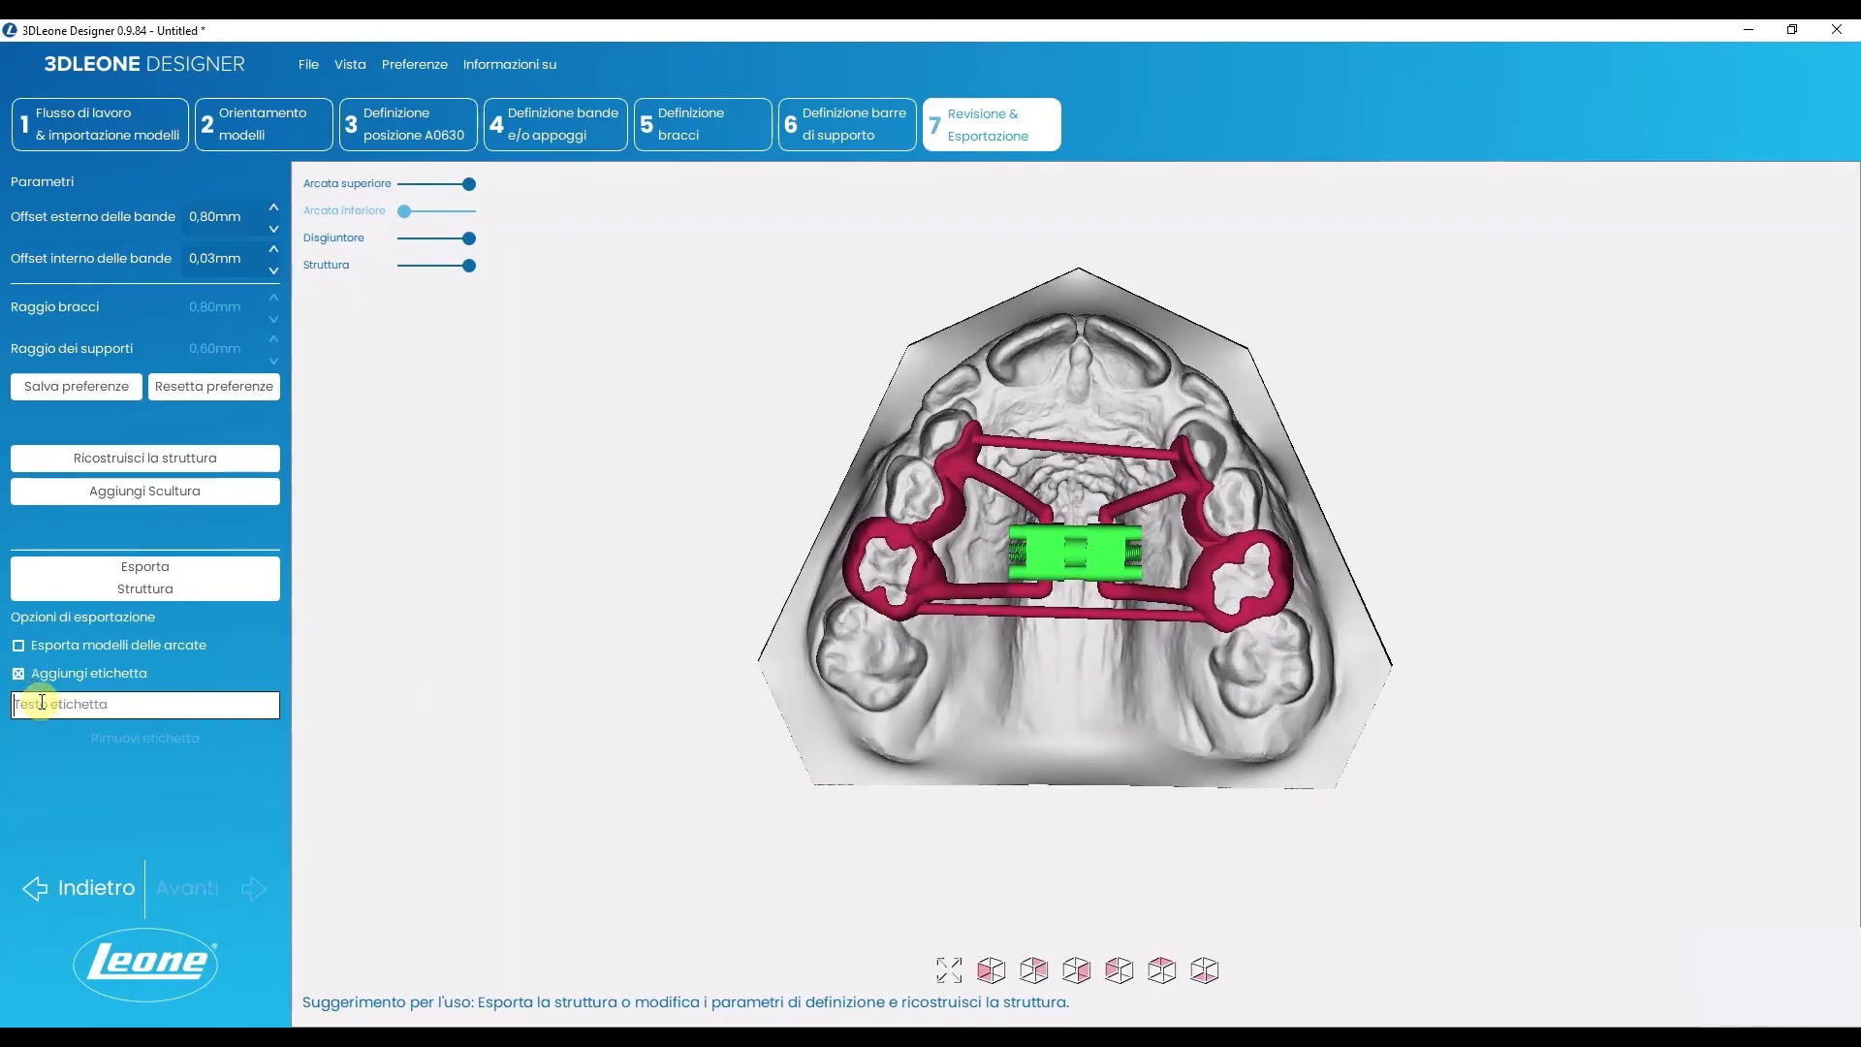
{"action": "type", "text": "Leone"}
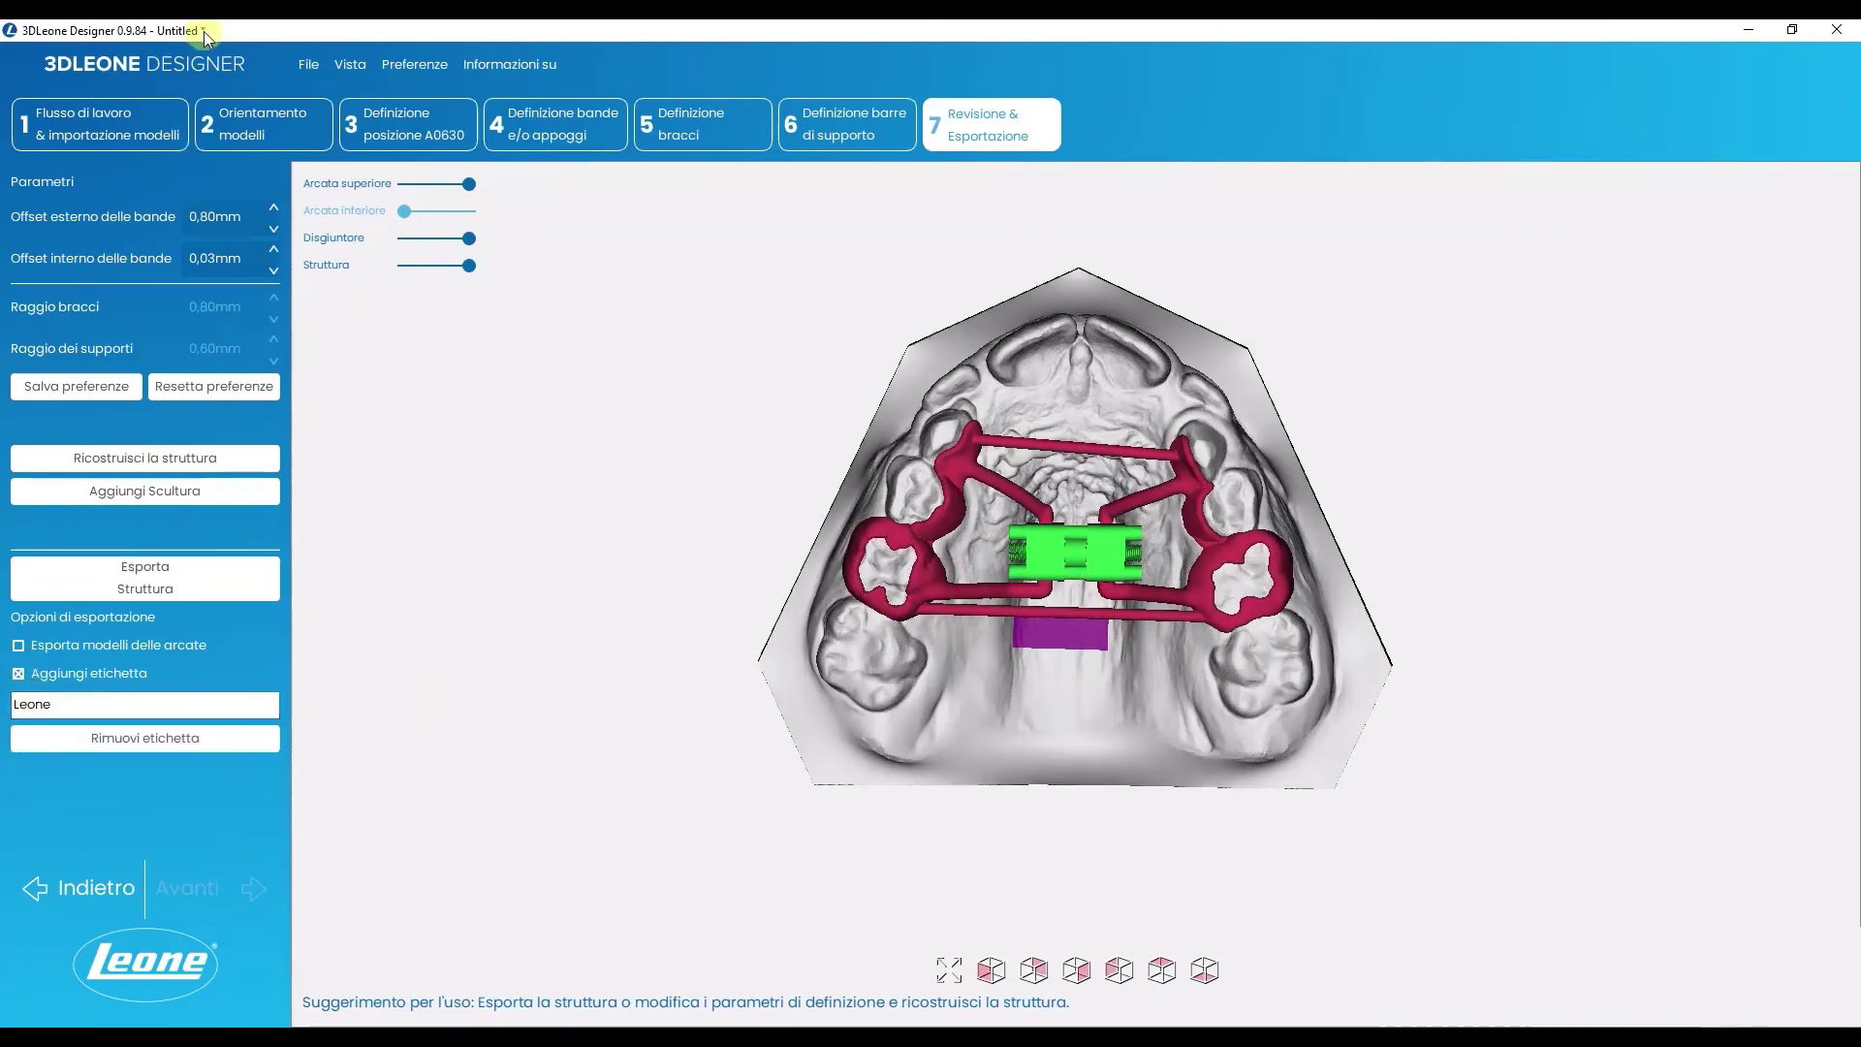
{"action": "left_click_drag", "start_coordinate": [469, 183], "coordinate": [432, 184]}
{"action": "mouse_move", "coordinate": [1332, 550]}
{"action": "left_mouse_down"}
{"action": "mouse_move", "coordinate": [1056, 579]}
{"action": "mouse_move", "coordinate": [1093, 590]}
{"action": "mouse_move", "coordinate": [1188, 570]}
{"action": "mouse_move", "coordinate": [957, 583]}
{"action": "mouse_move", "coordinate": [1081, 538]}
{"action": "mouse_move", "coordinate": [1132, 566]}
{"action": "mouse_move", "coordinate": [764, 334]}
{"action": "left_mouse_up"}
Export the structure as an STL named A0630 into the Model folder.
{"action": "left_click", "coordinate": [249, 579]}
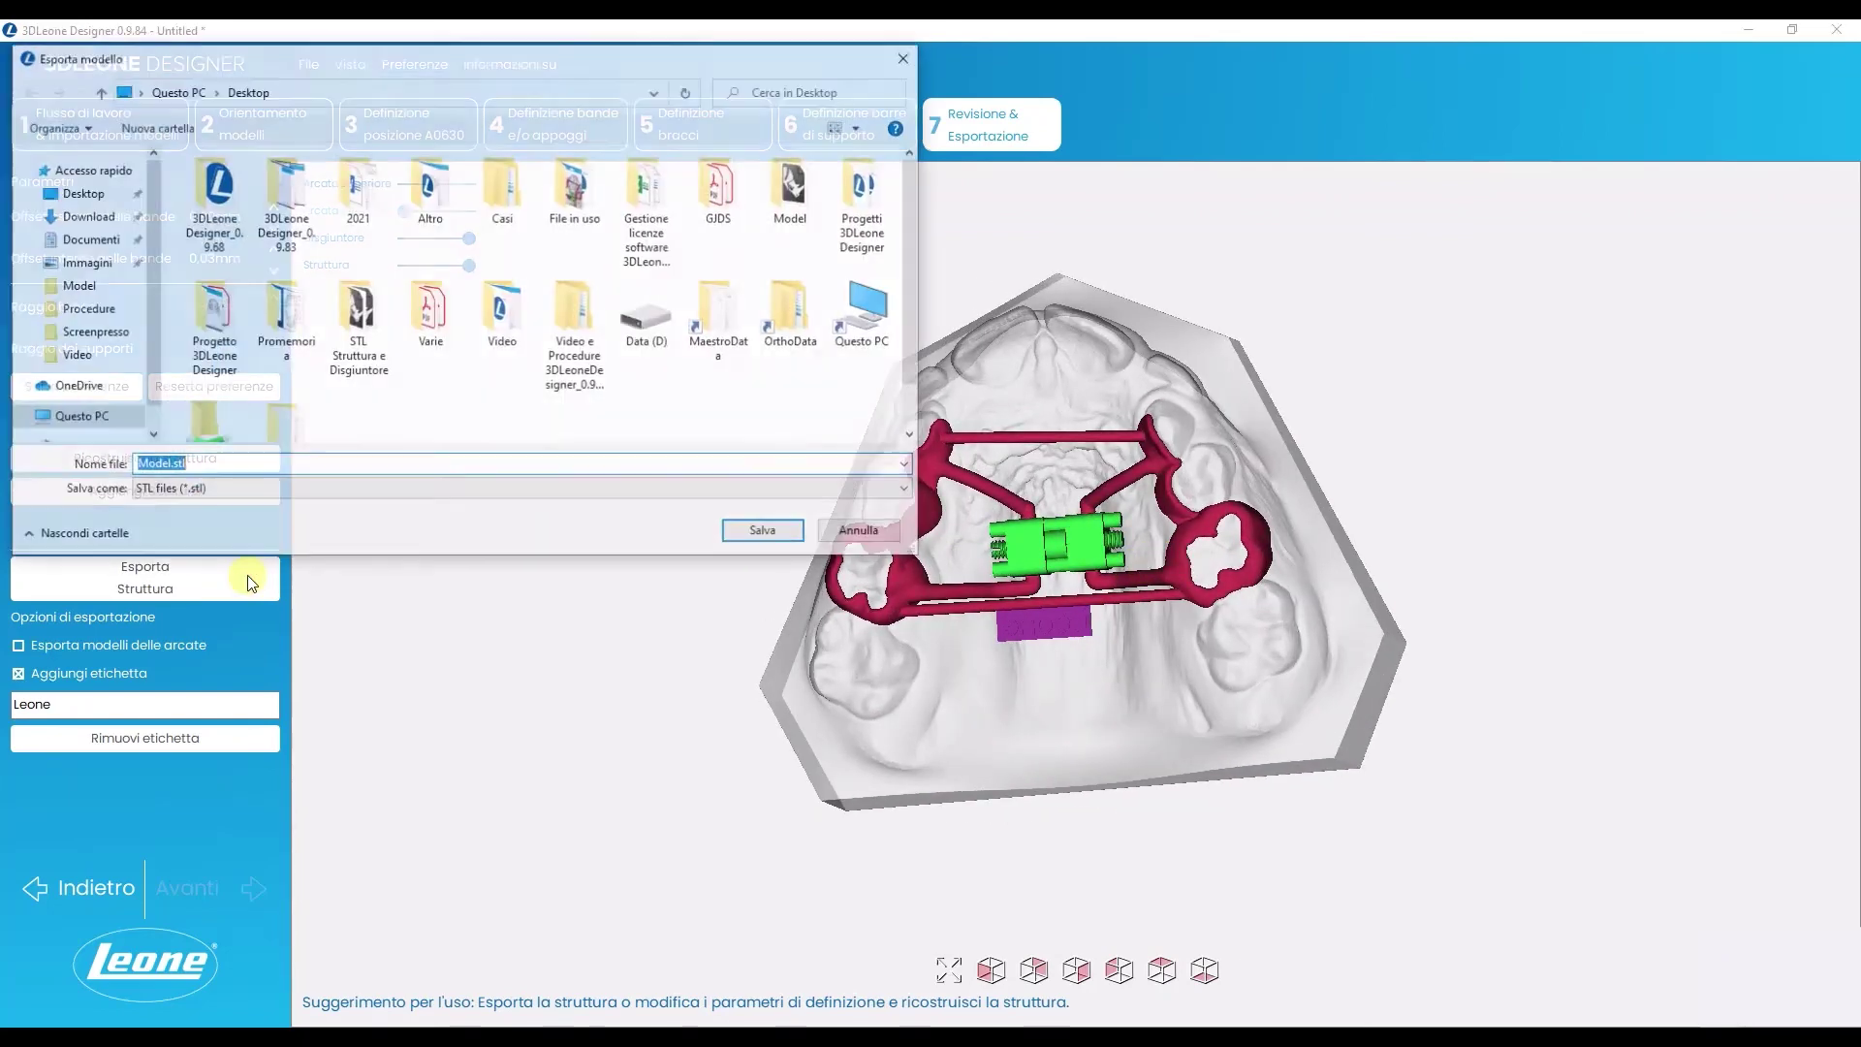
{"action": "left_click", "coordinate": [817, 183]}
{"action": "double_click", "coordinate": [817, 182]}
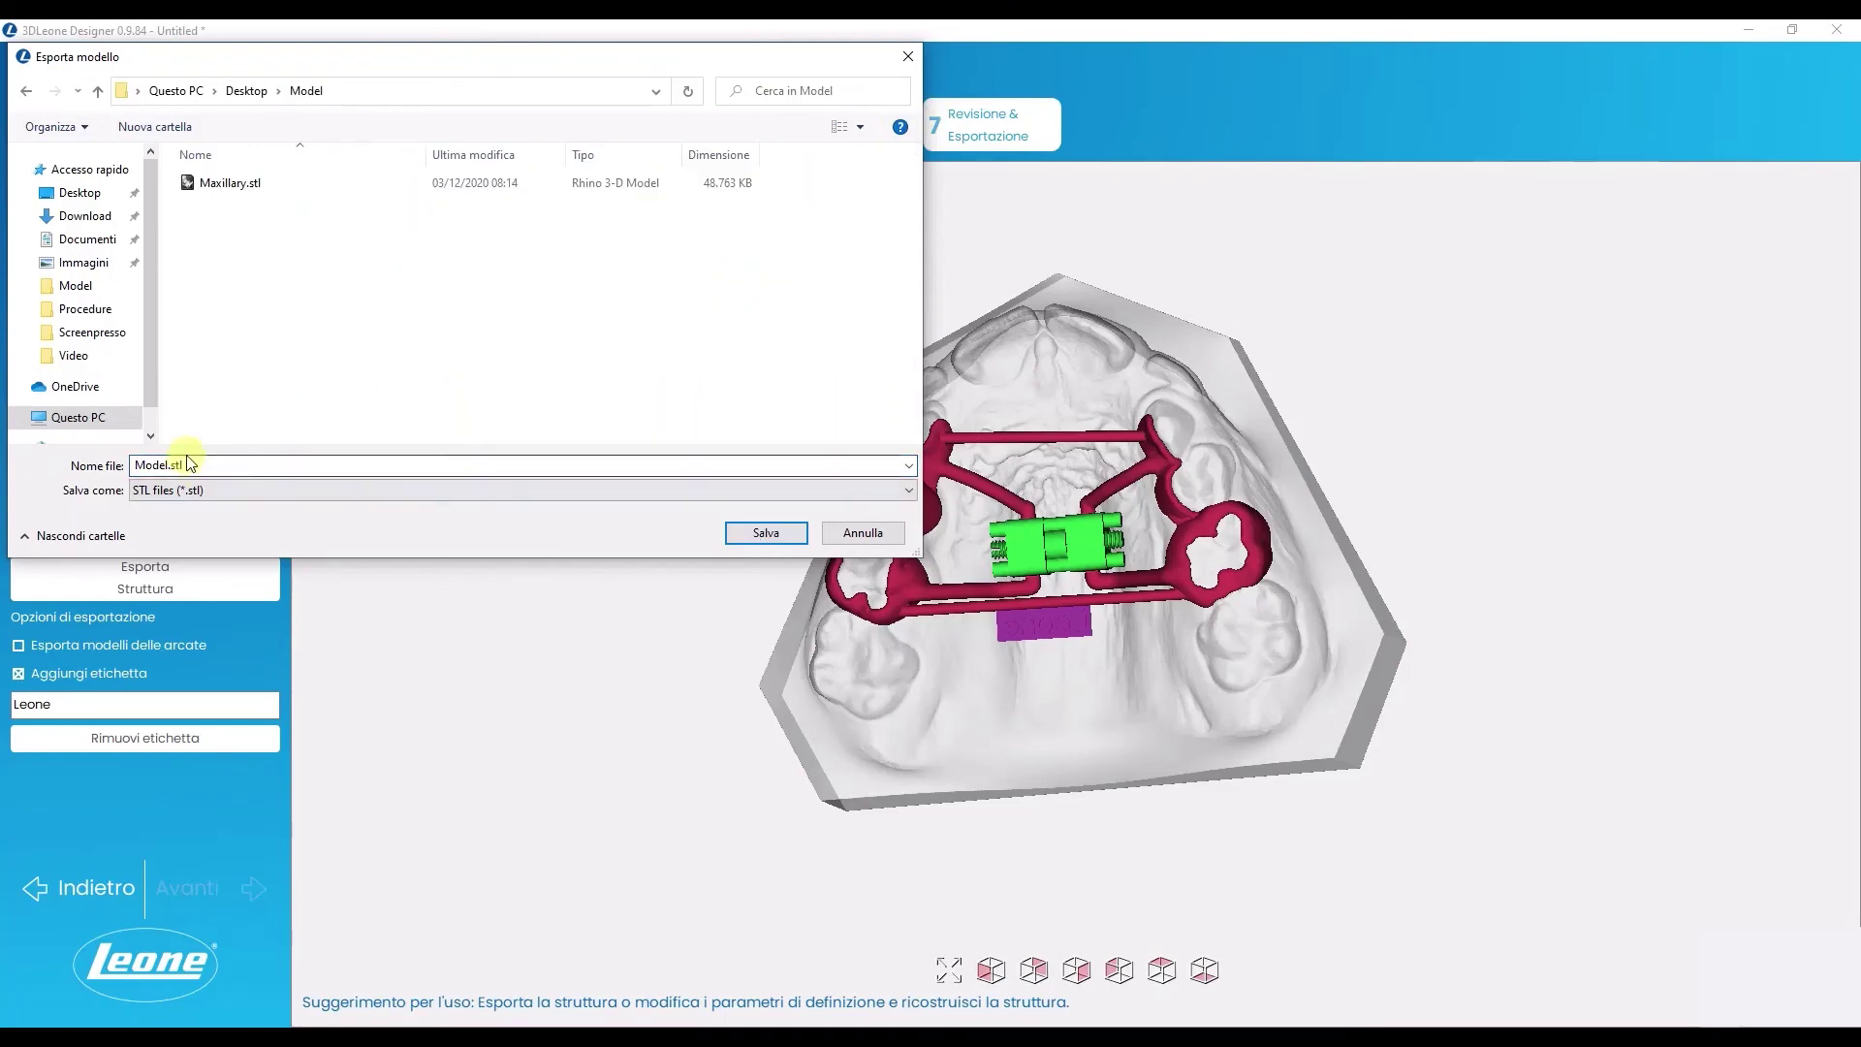
{"action": "double_click", "coordinate": [183, 467]}
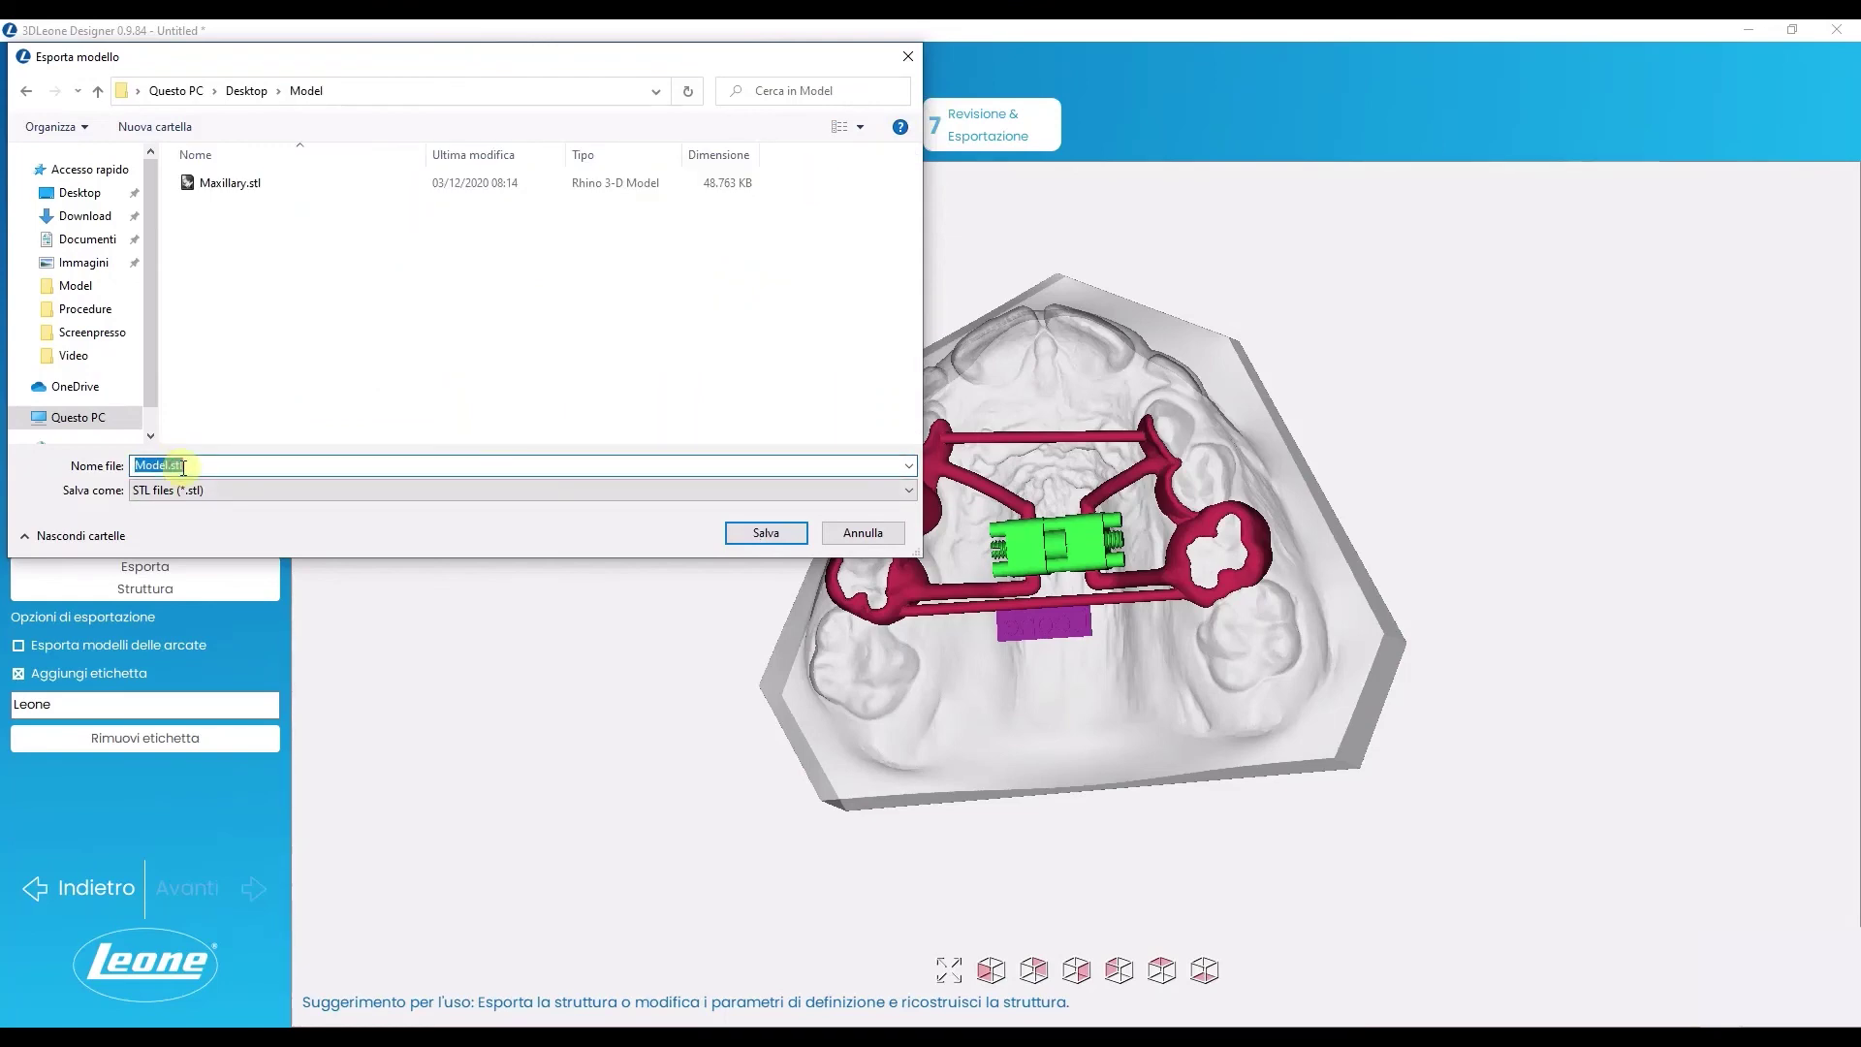
{"action": "type", "text": "A0630"}
{"action": "left_click", "coordinate": [759, 539]}
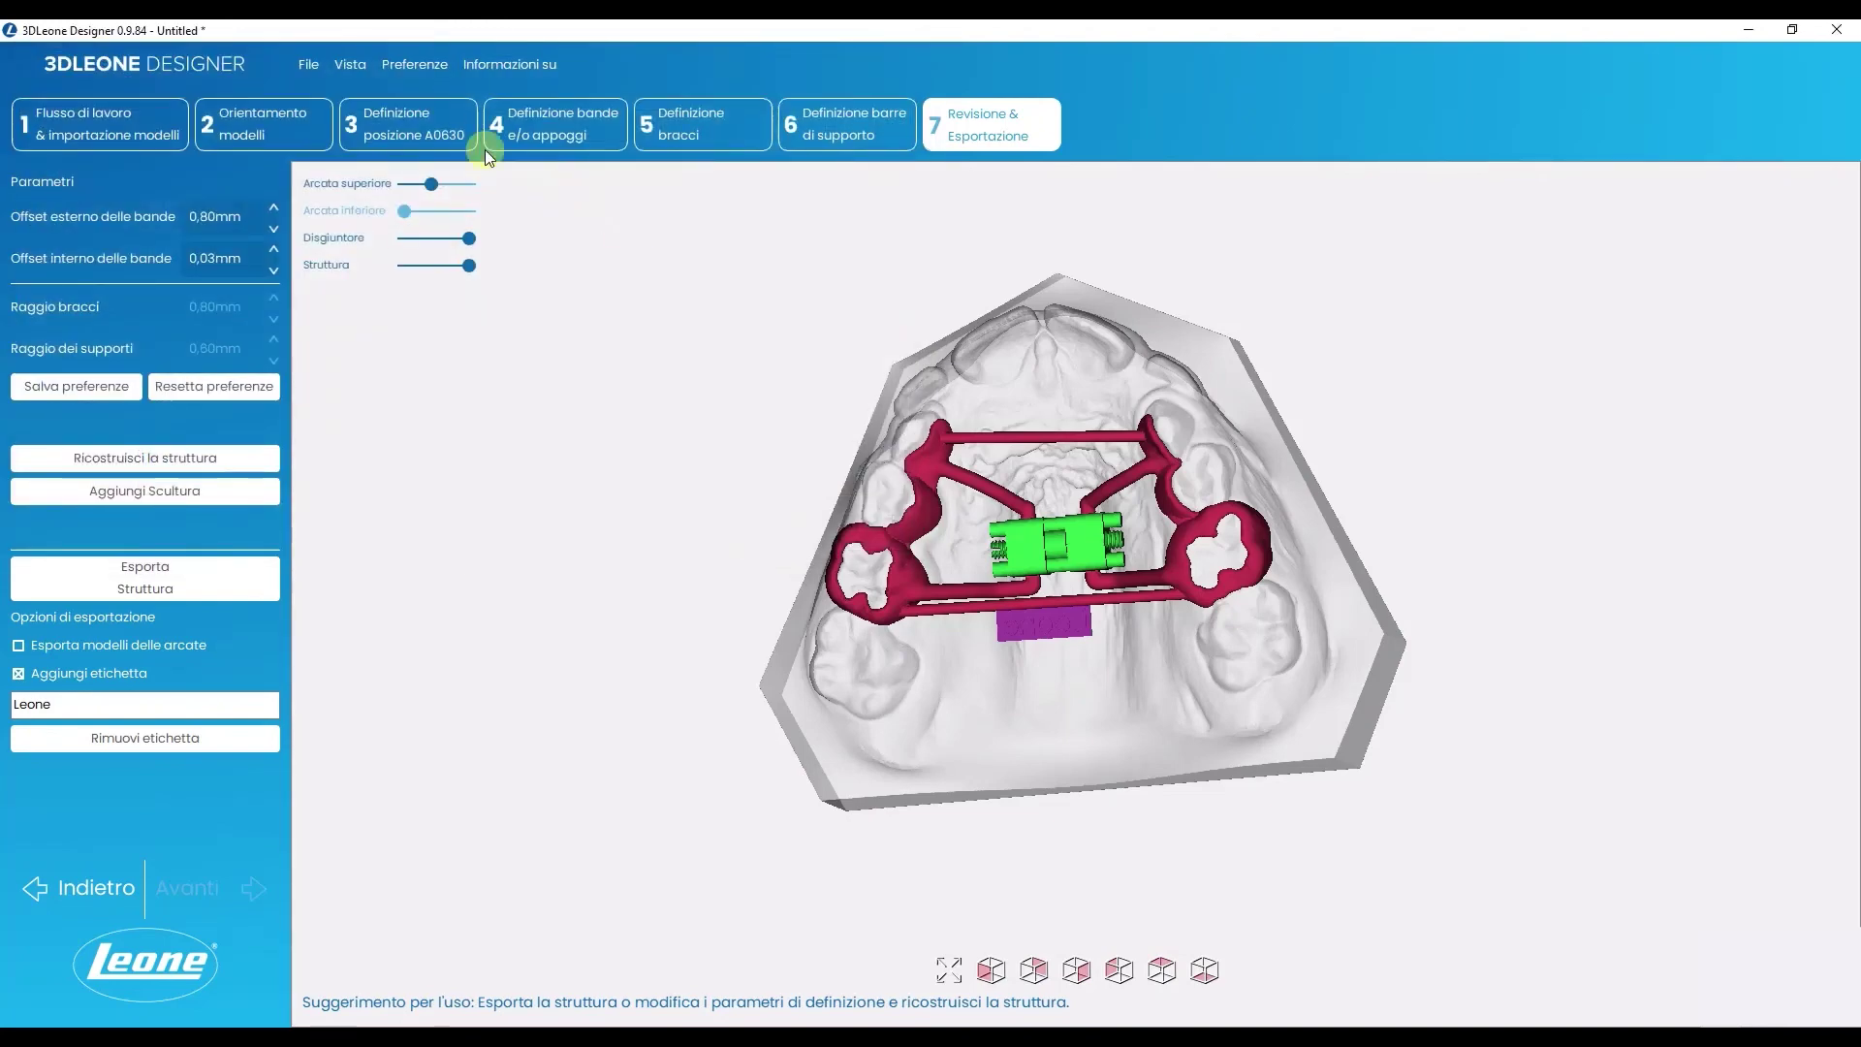
Save the project under the name A0630.
{"action": "left_click", "coordinate": [321, 71]}
{"action": "left_click", "coordinate": [399, 217]}
{"action": "type", "text": "A0630"}
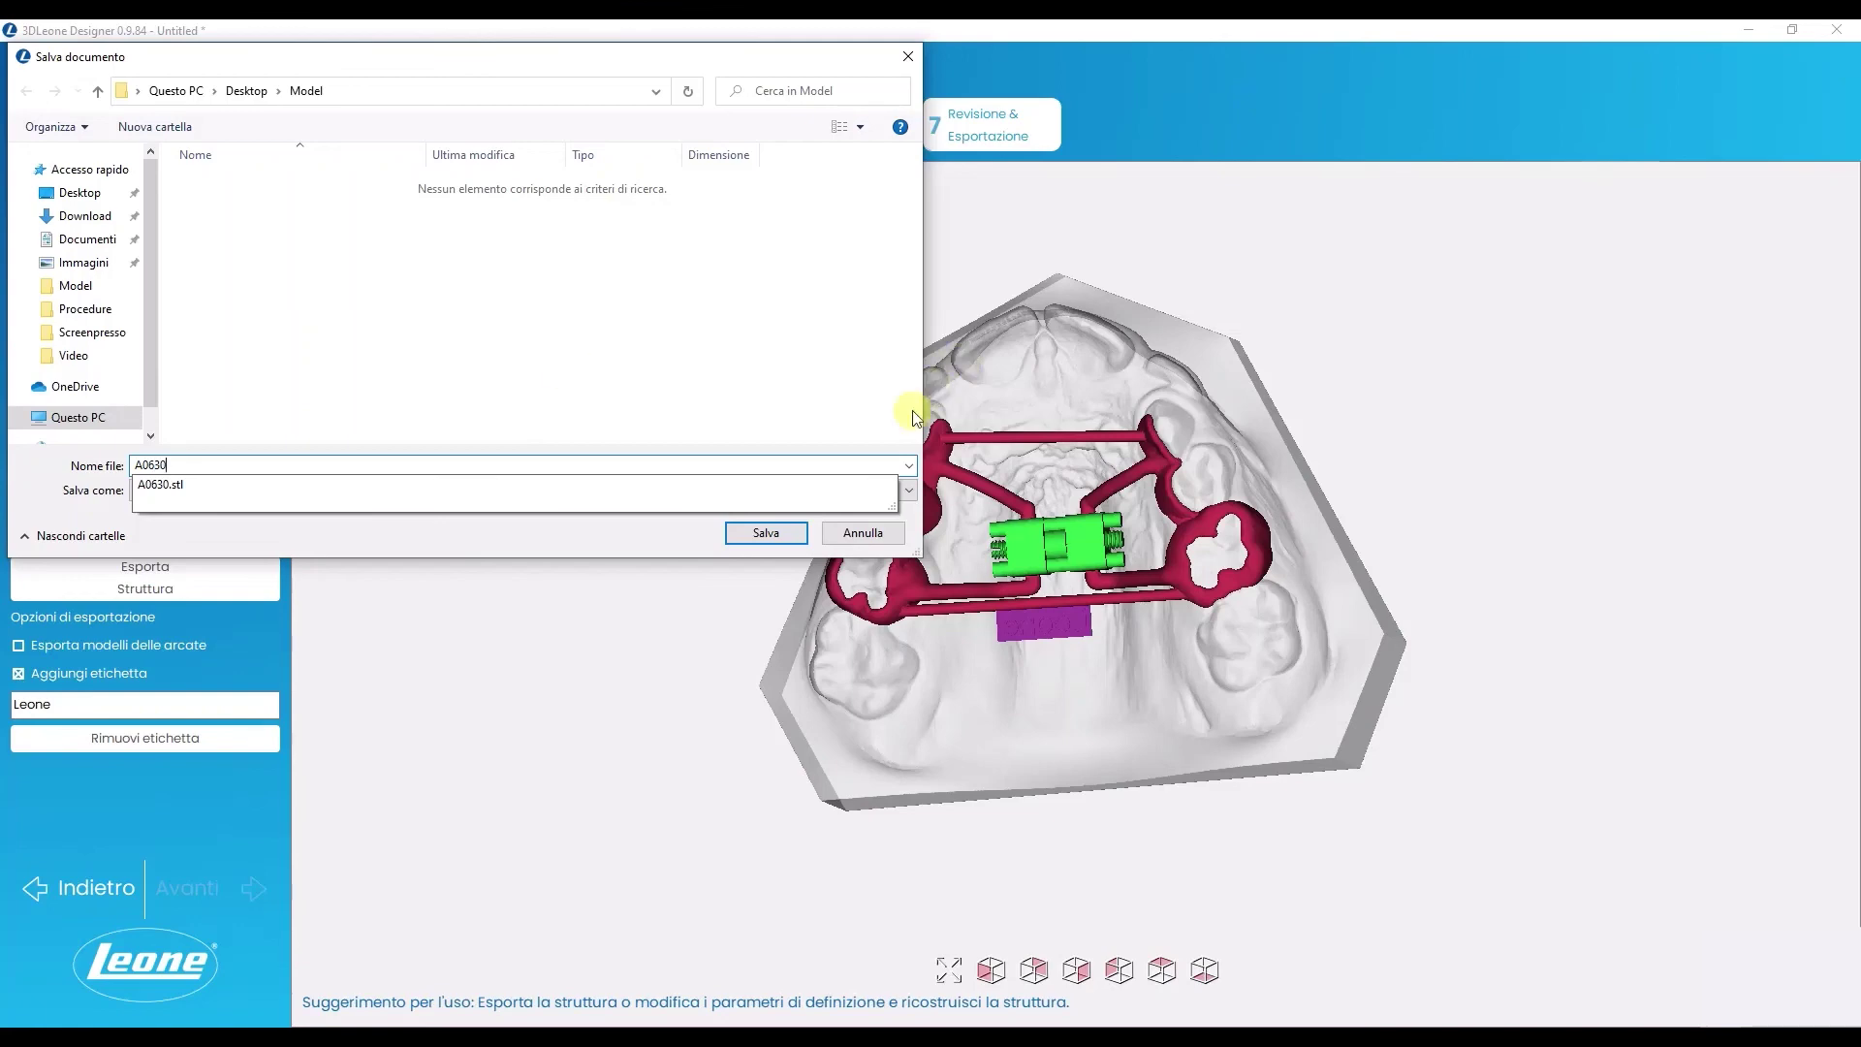
{"action": "left_click", "coordinate": [766, 532]}
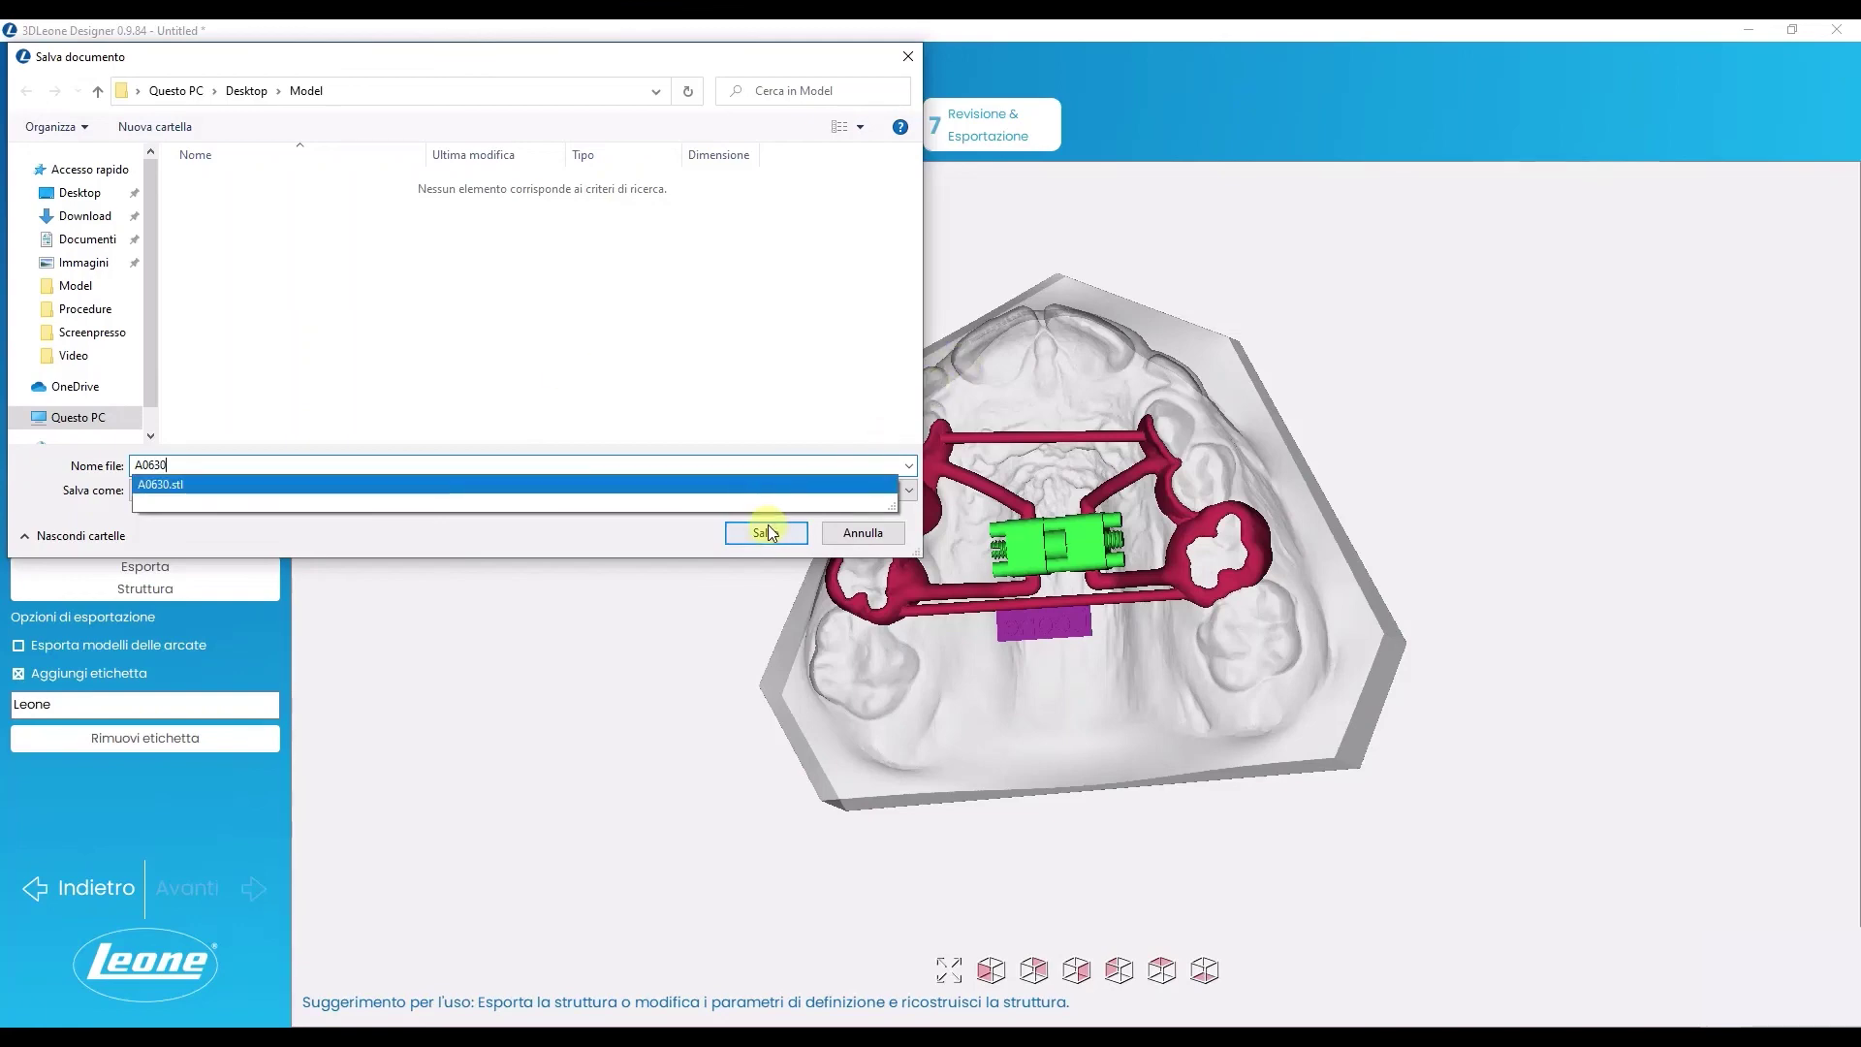